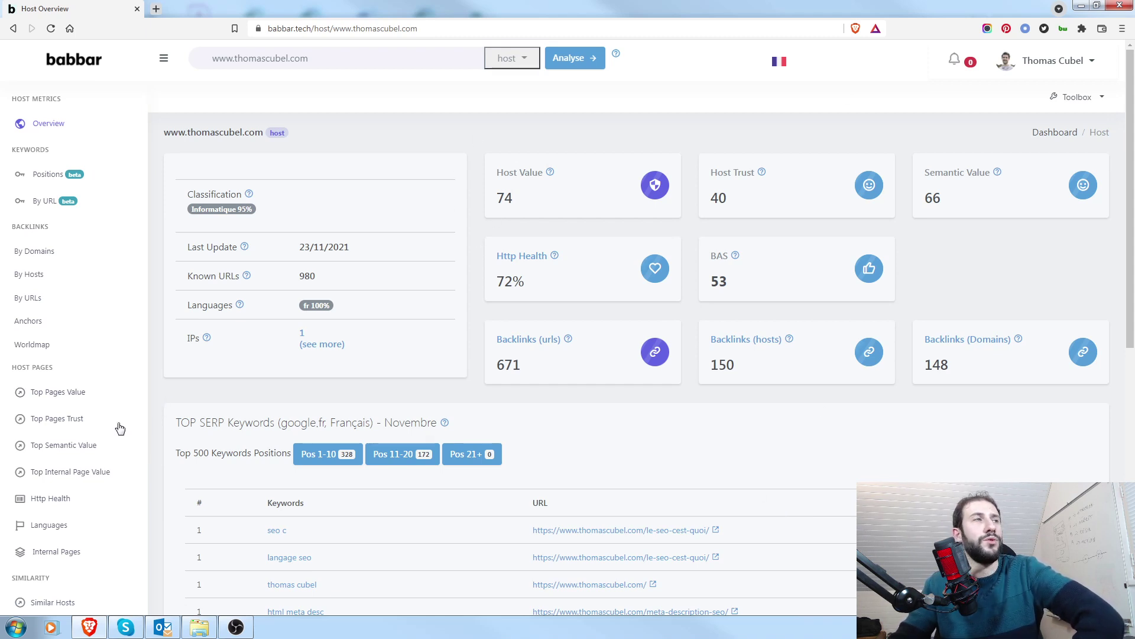
Open the list of semantically similar hosts for the analysed website
scroll(24, 335, down, 1)
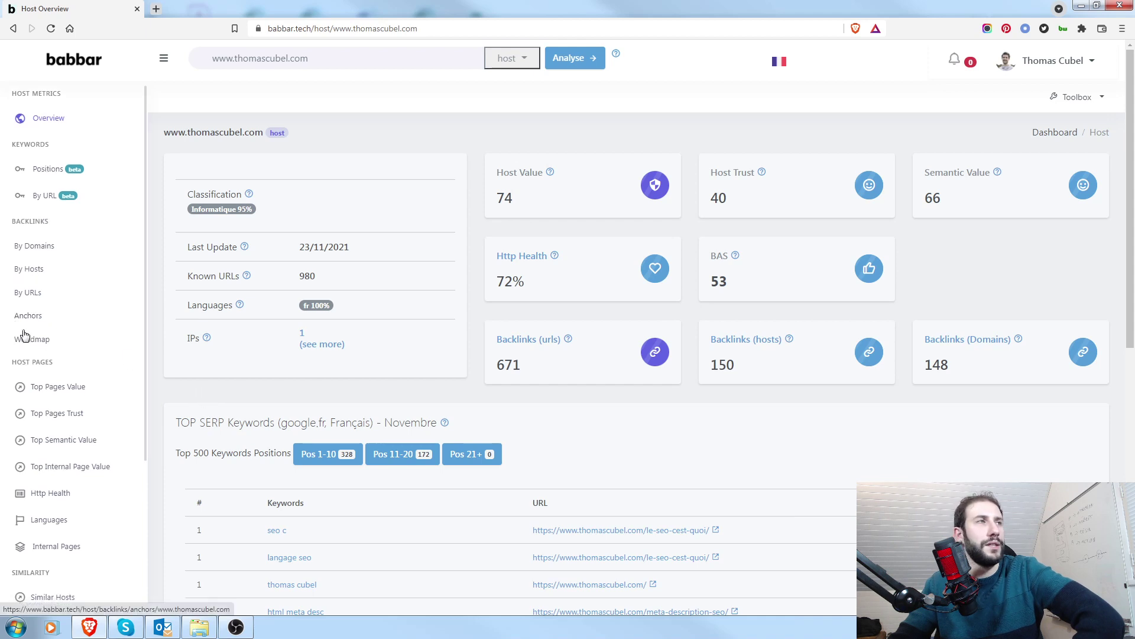
scroll(24, 335, down, 3)
click(70, 440)
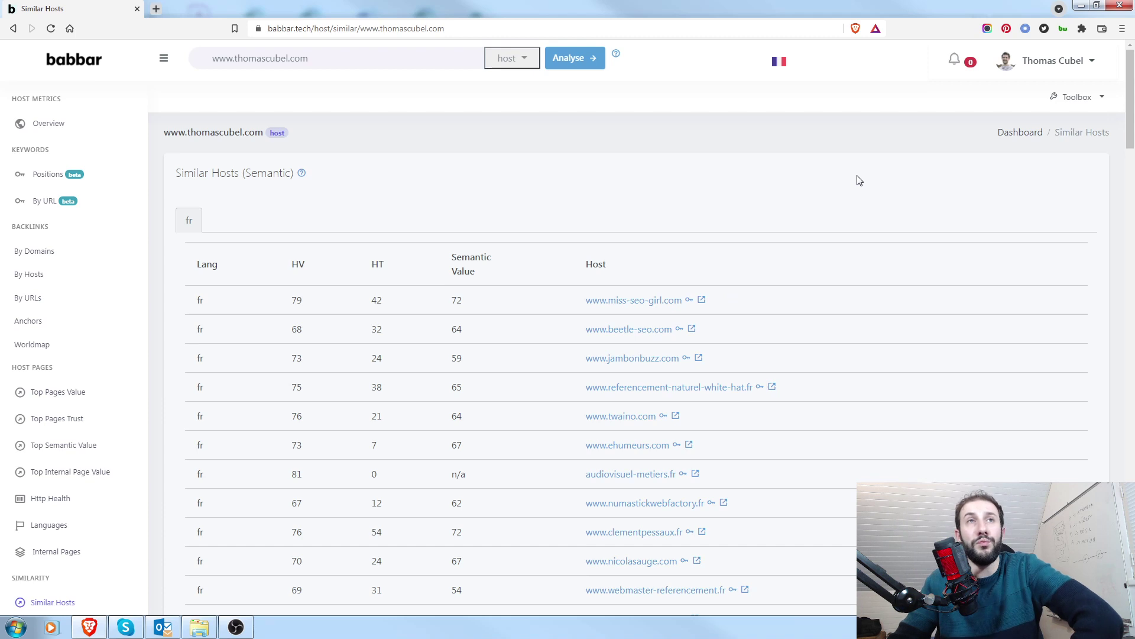
Examine the similar hosts table and its HV, HT and Semantic Value columns
scroll(858, 178, down, 1)
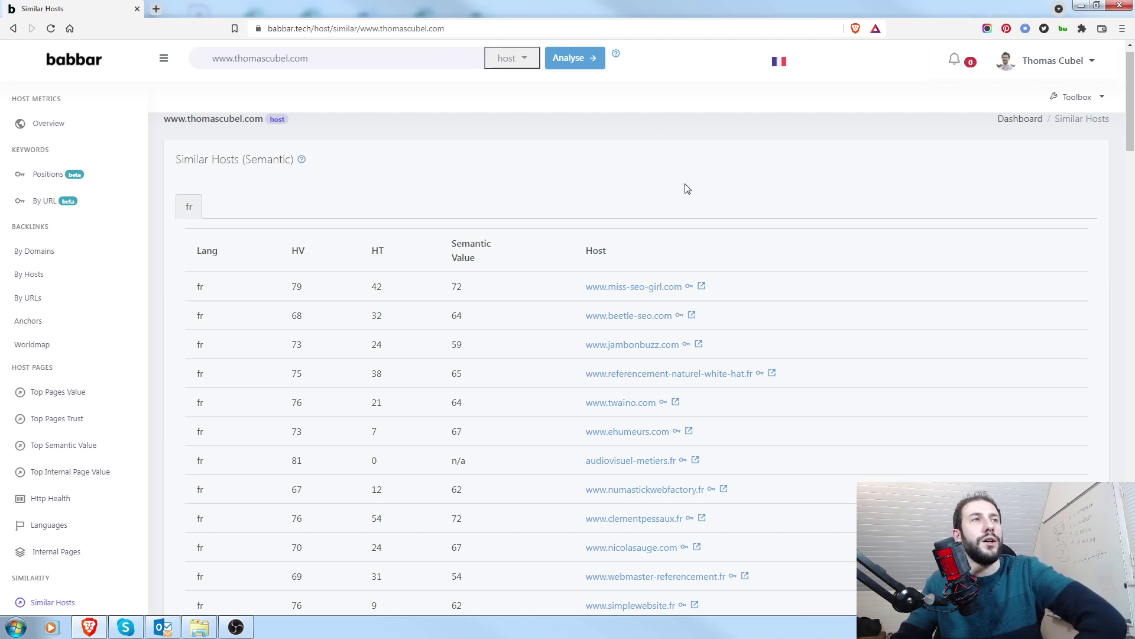
scroll(704, 204, up, 1)
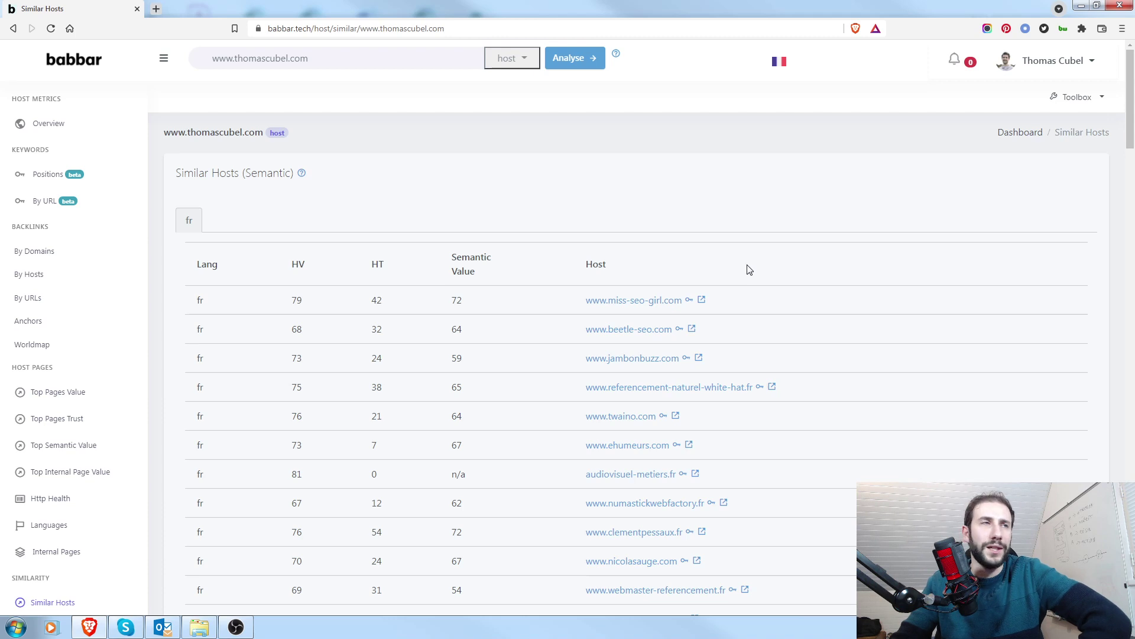
click(314, 57)
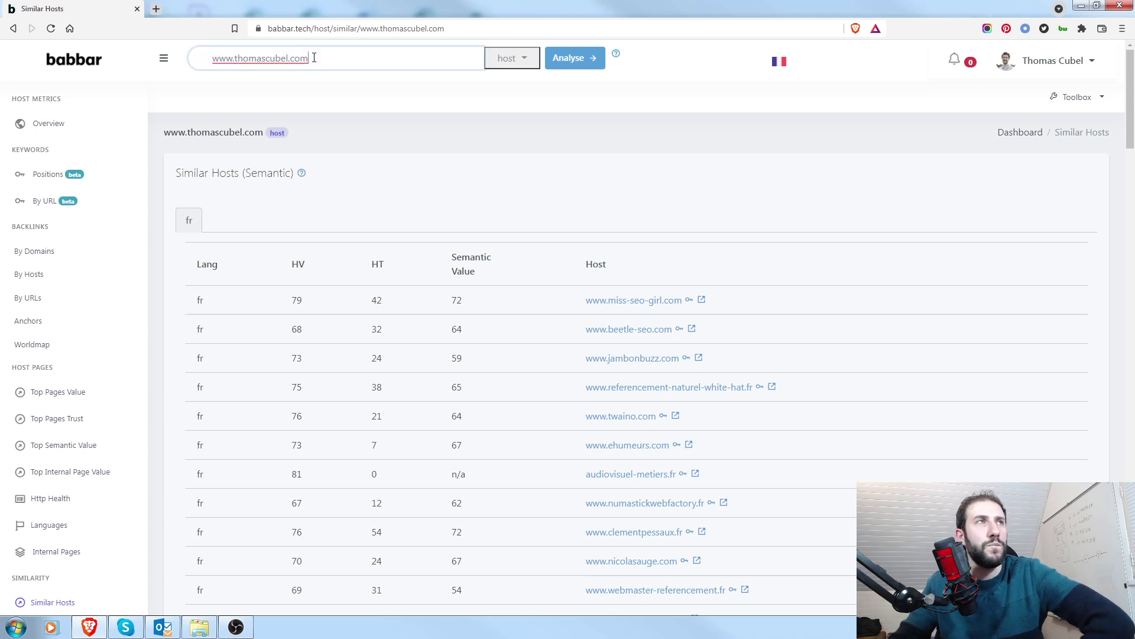
click(698, 163)
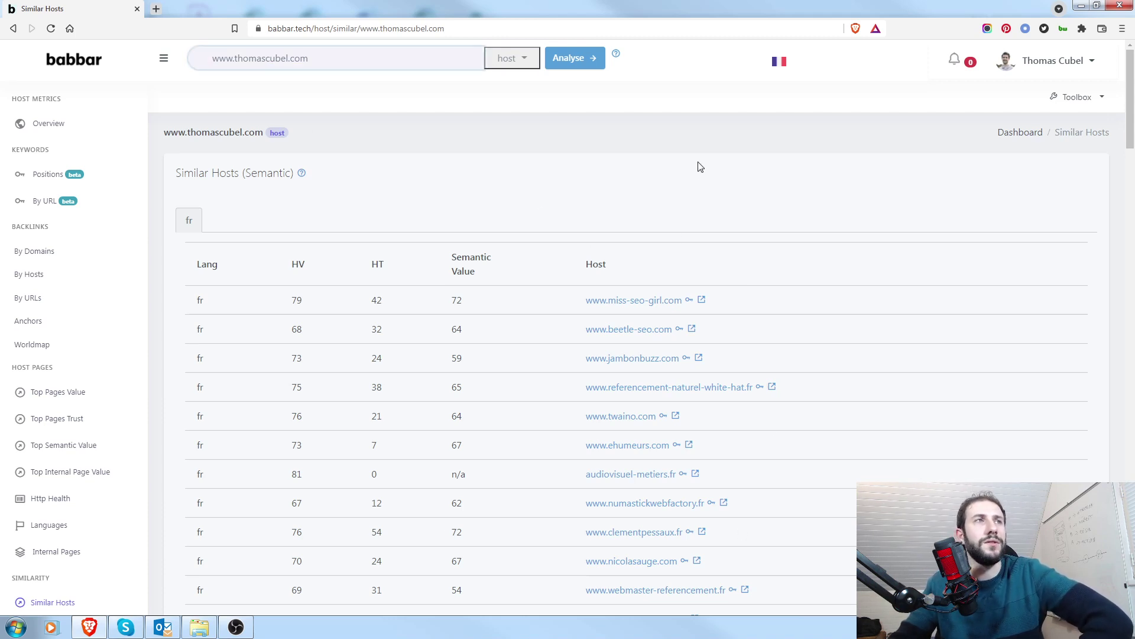
scroll(638, 205, down, 2)
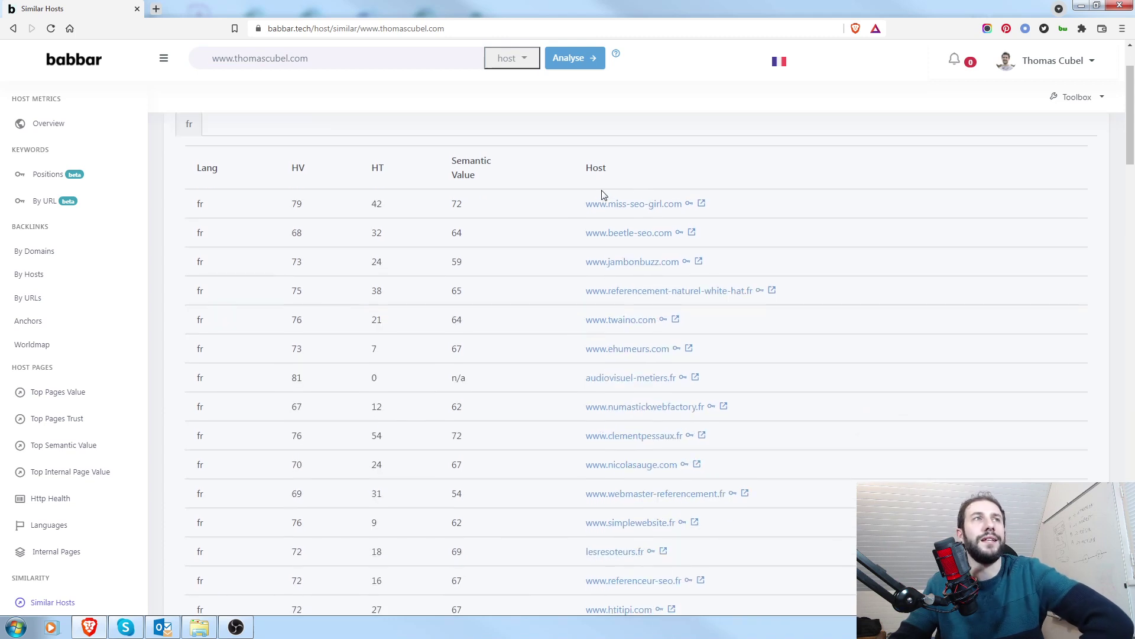
scroll(603, 190, up, 2)
scroll(725, 223, down, 1)
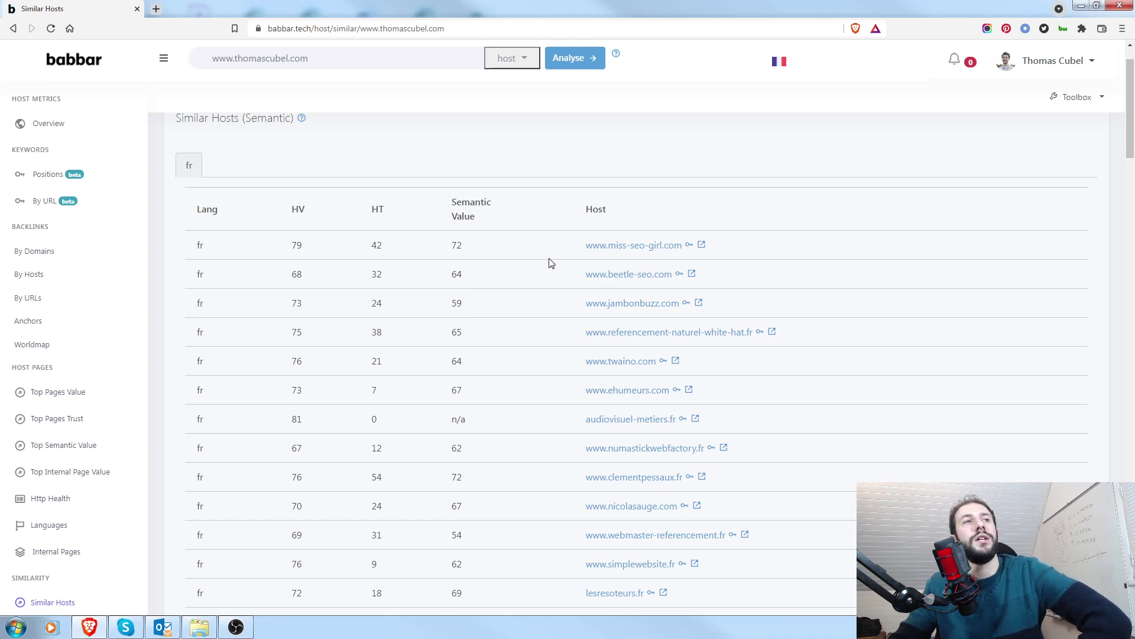
scroll(550, 319, up, 1)
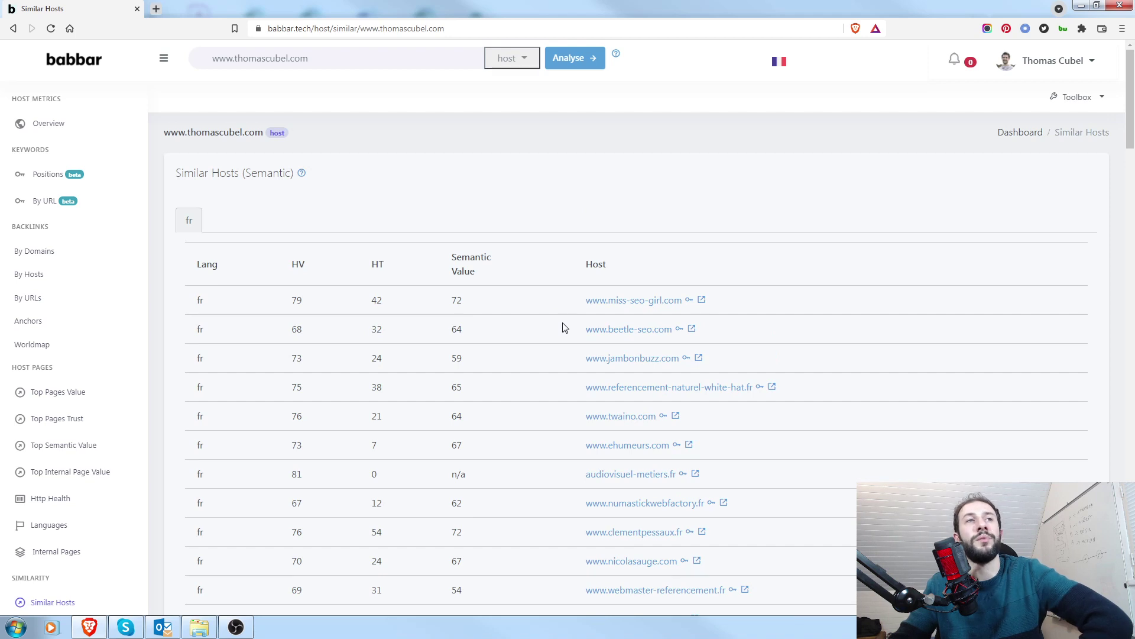
middle_click(638, 304)
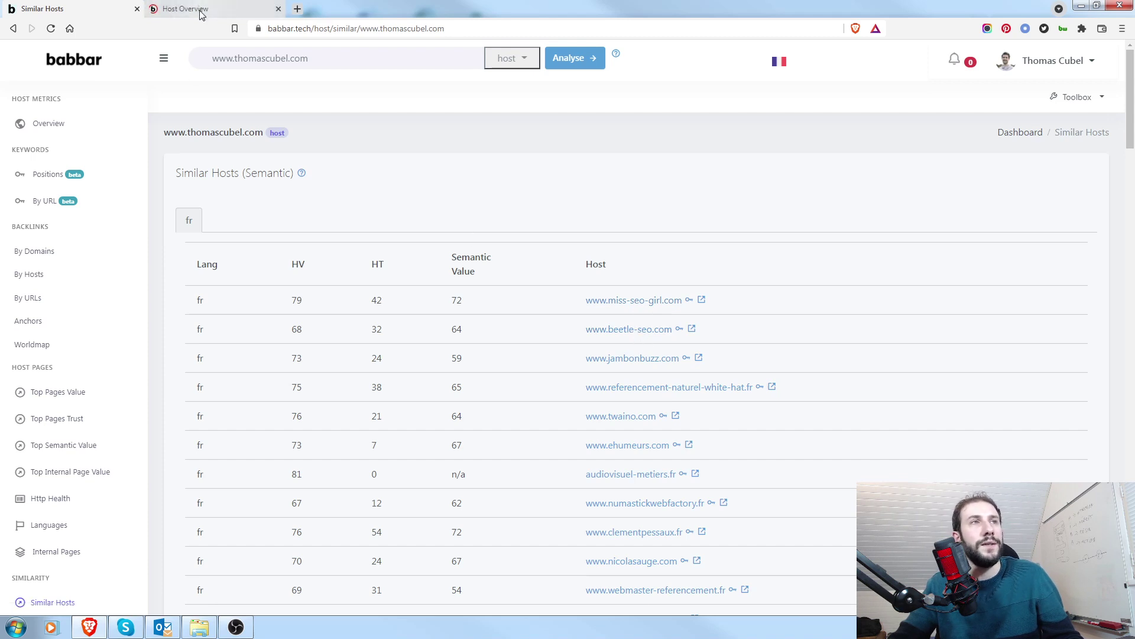
middle_click(644, 333)
middle_click(633, 360)
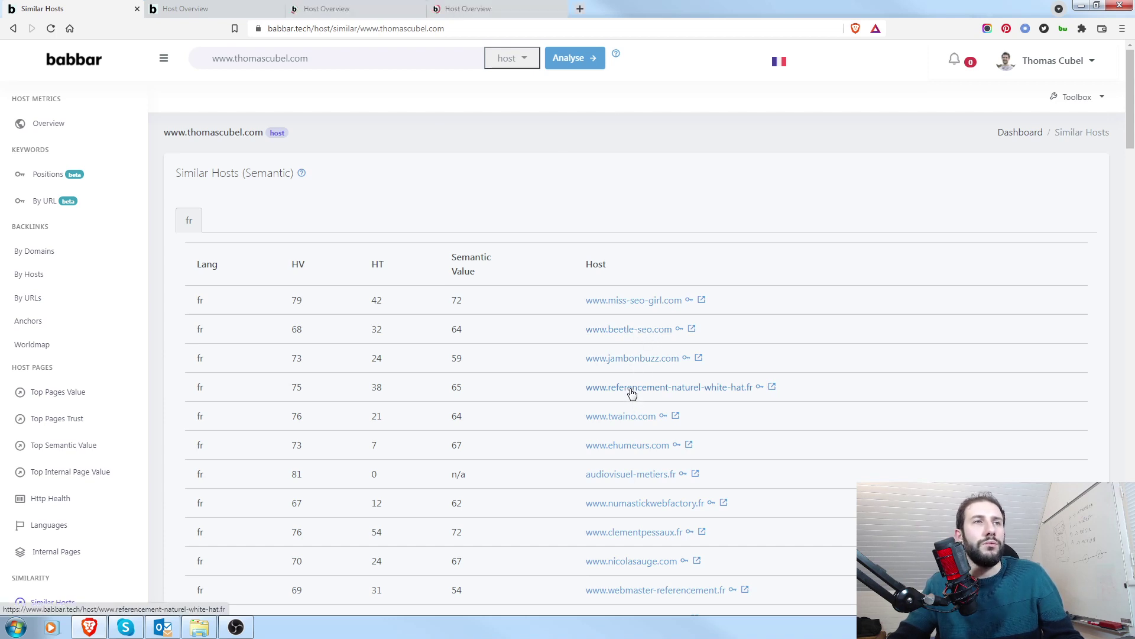
middle_click(631, 389)
middle_click(619, 419)
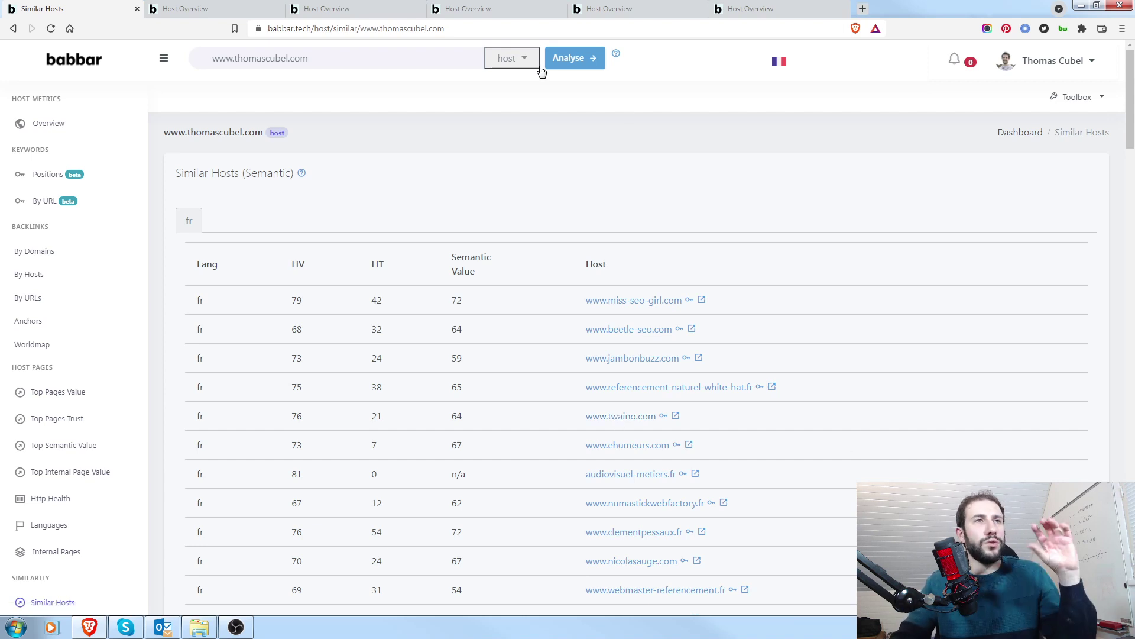
Display the backlinks by URL for each of the five similar hosts opened in separate browser tabs
click(215, 9)
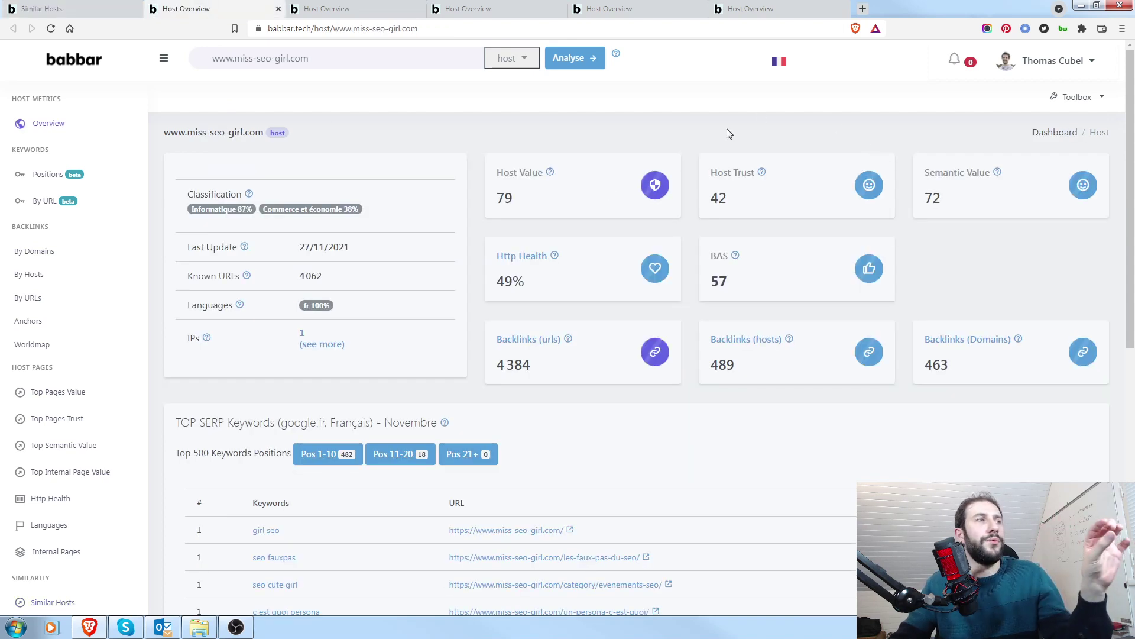
click(33, 299)
click(318, 8)
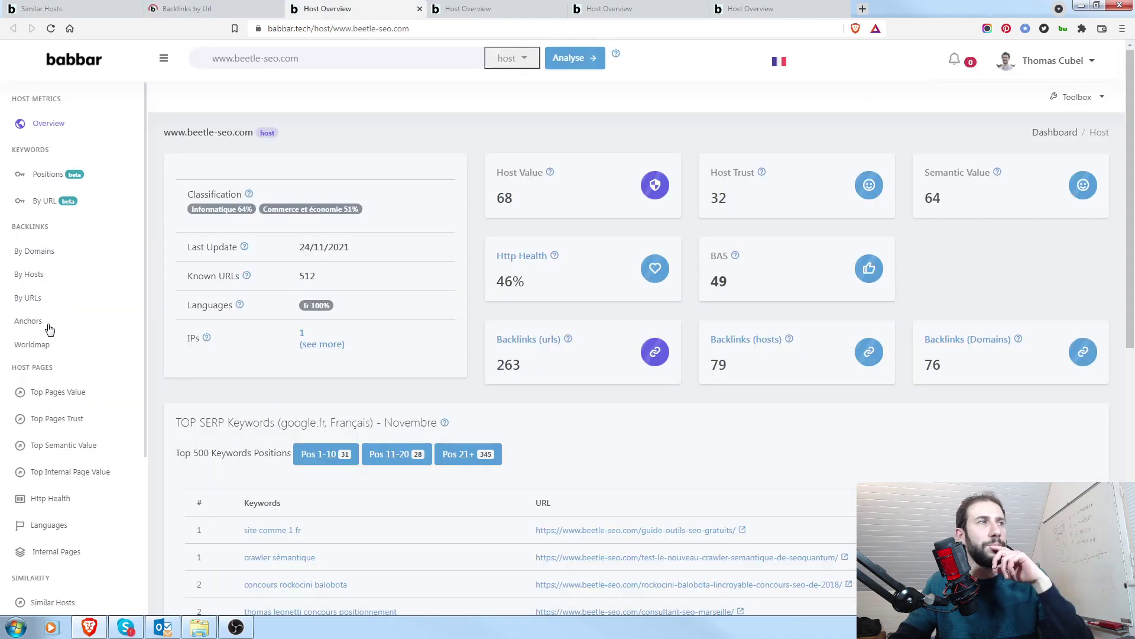
click(33, 297)
click(473, 8)
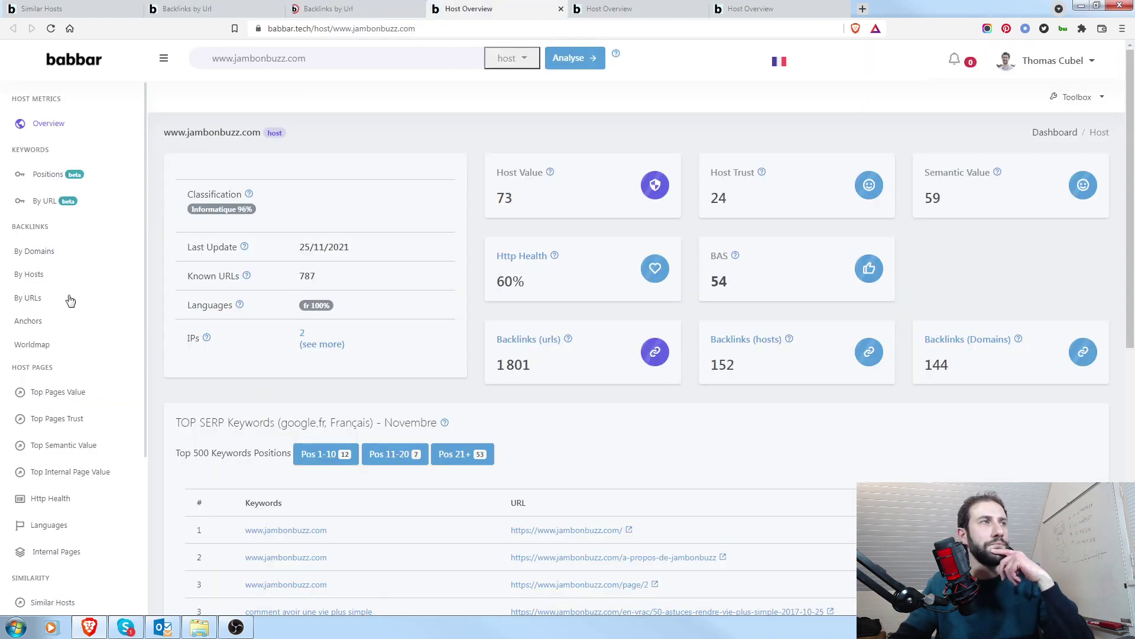
click(30, 298)
click(622, 8)
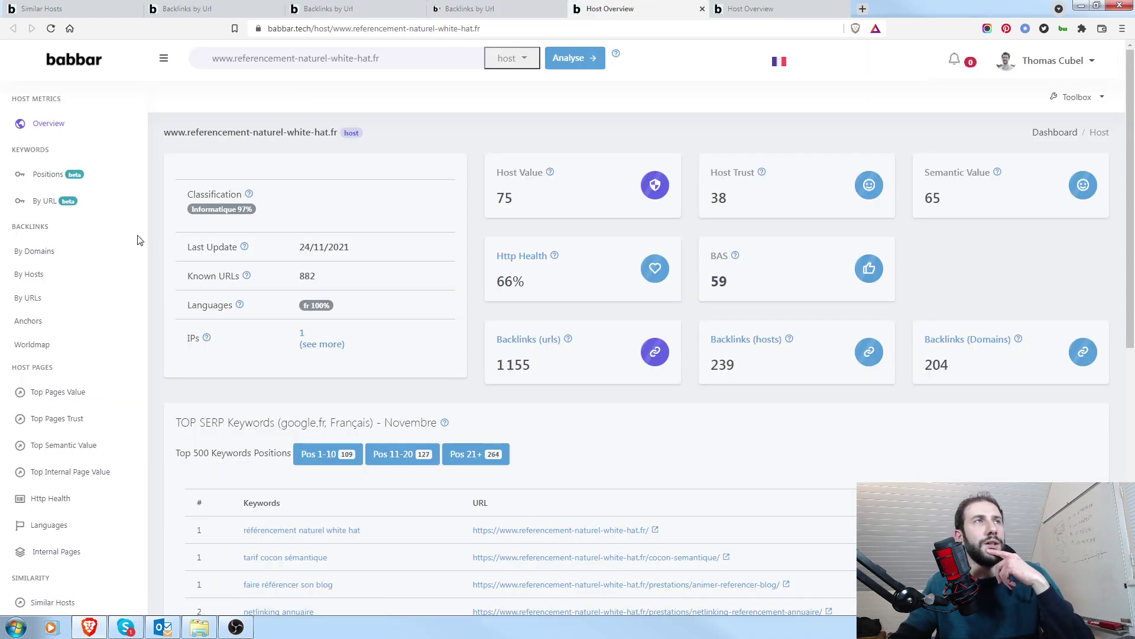
click(35, 299)
click(765, 7)
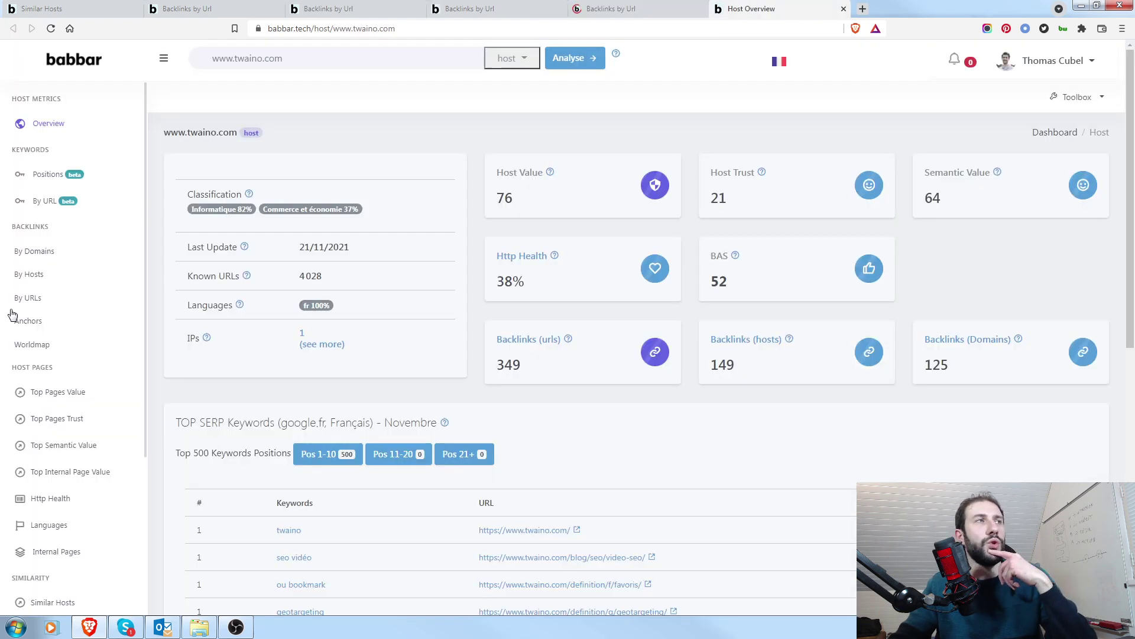
click(42, 300)
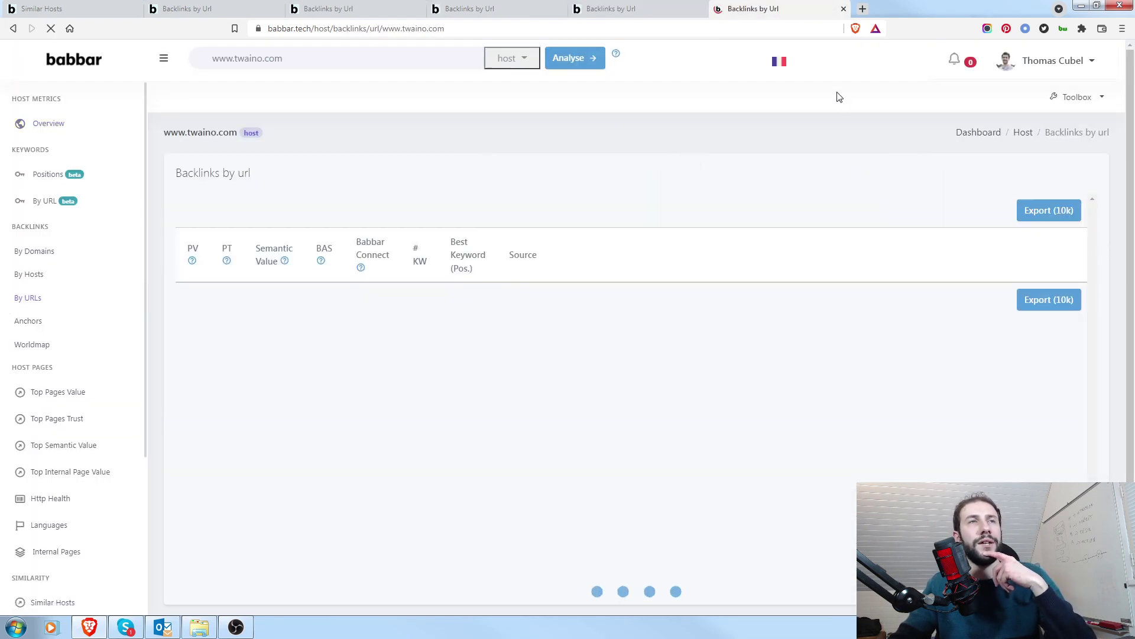
click(191, 7)
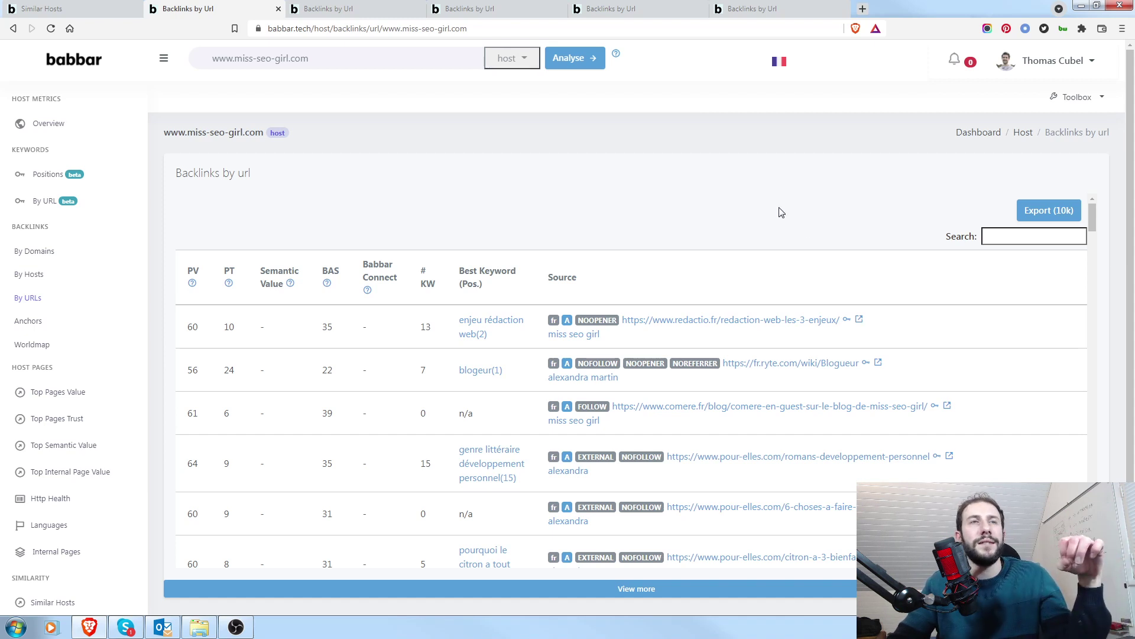
click(209, 624)
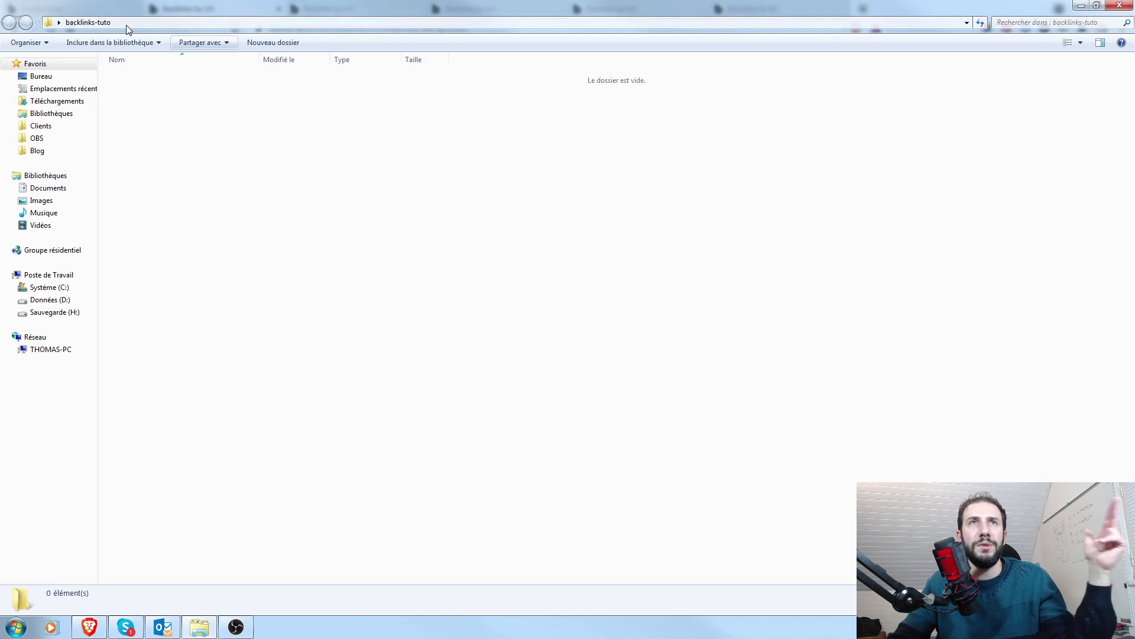
click(1081, 8)
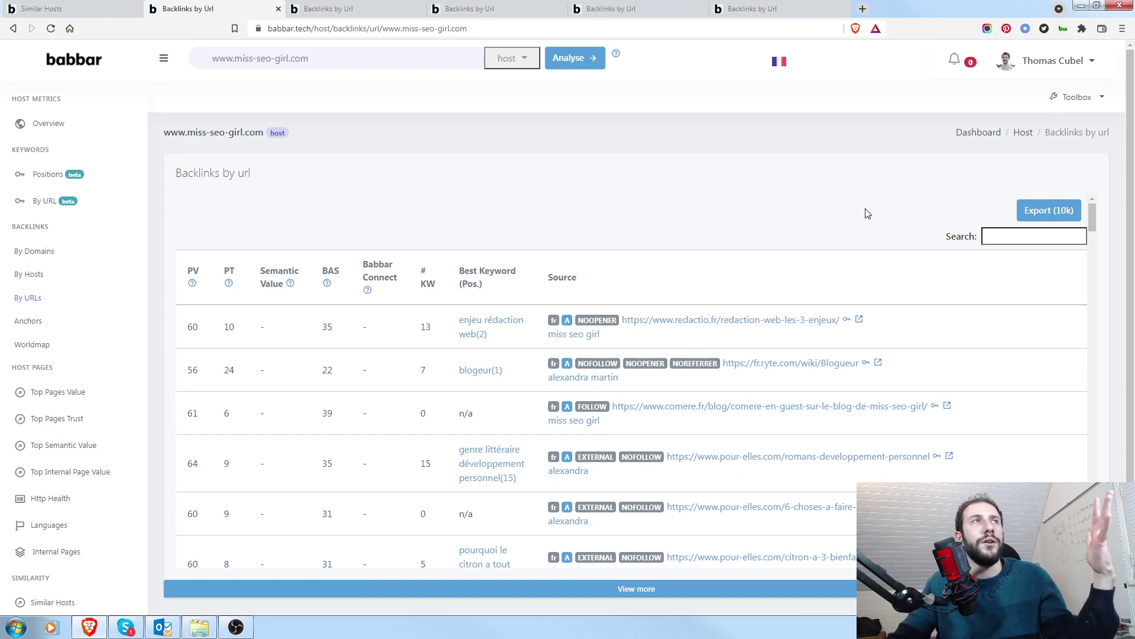
click(1063, 217)
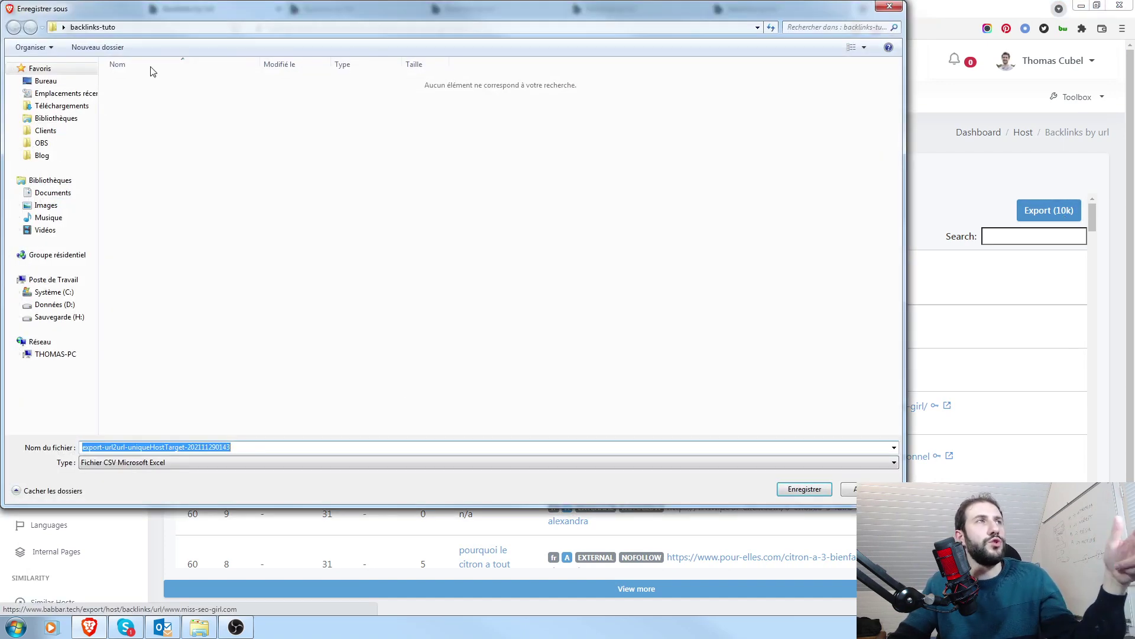
click(805, 489)
click(332, 7)
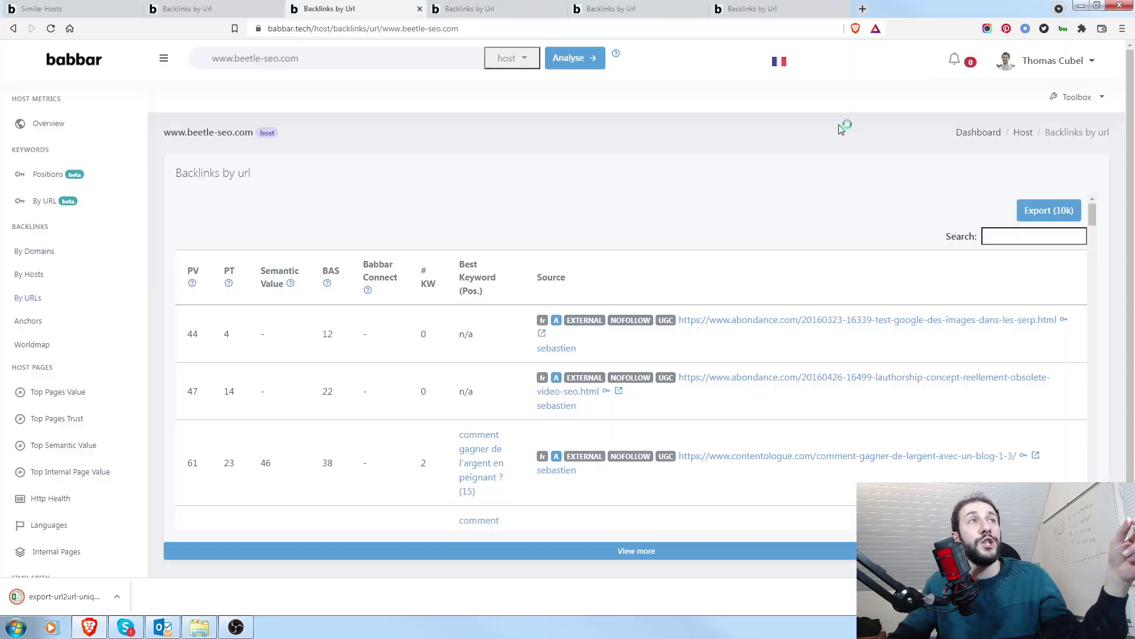
click(1049, 210)
click(818, 490)
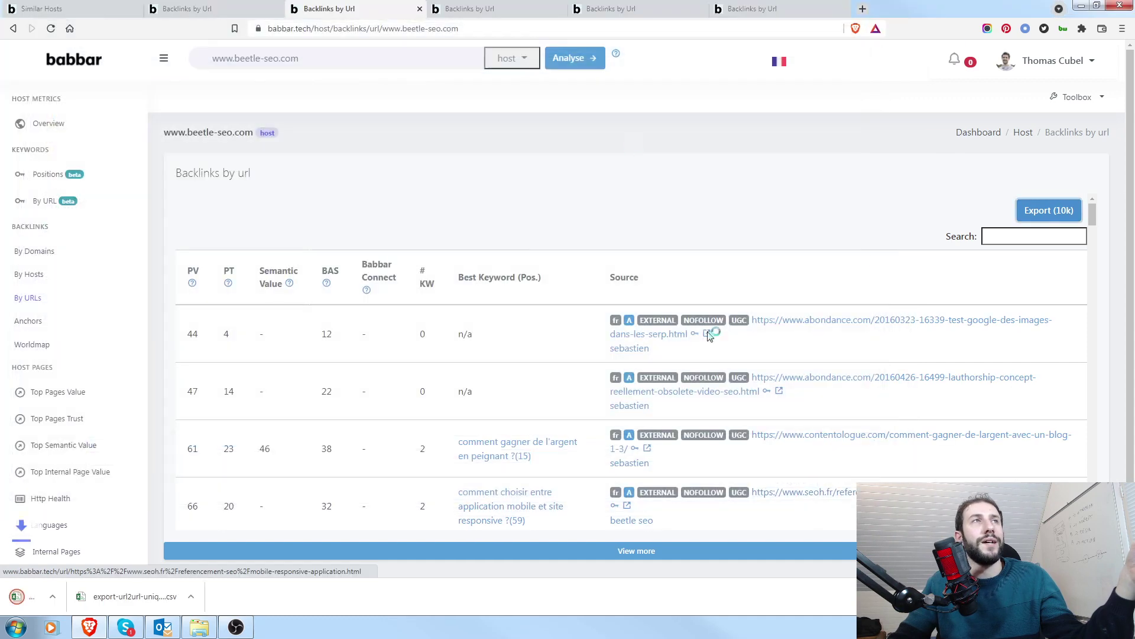
click(507, 7)
click(1057, 215)
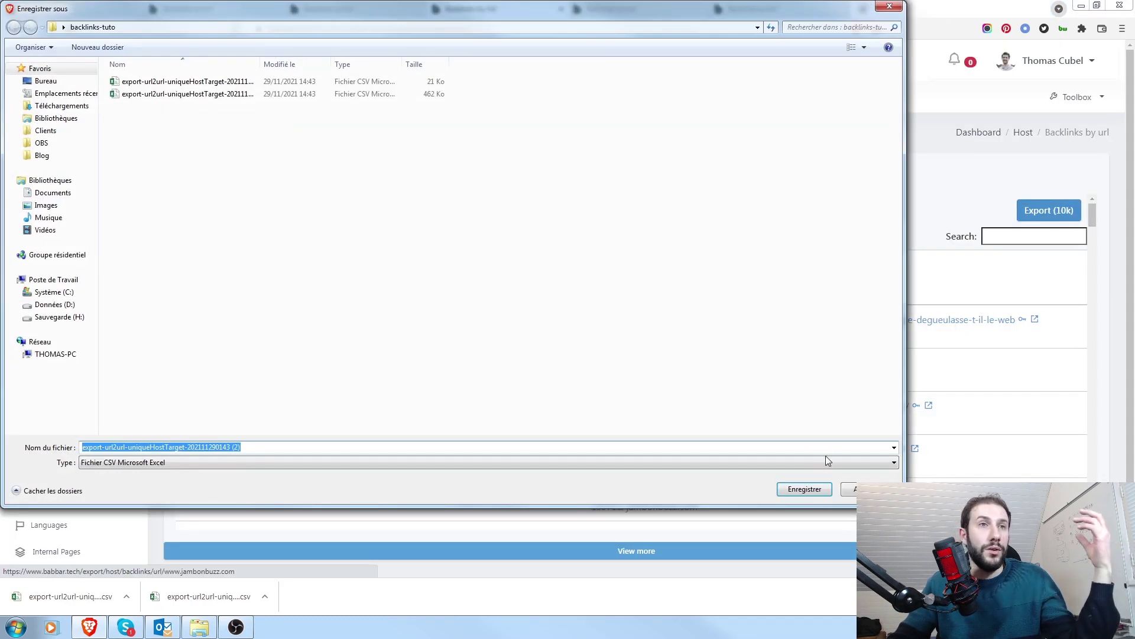
click(802, 486)
click(612, 8)
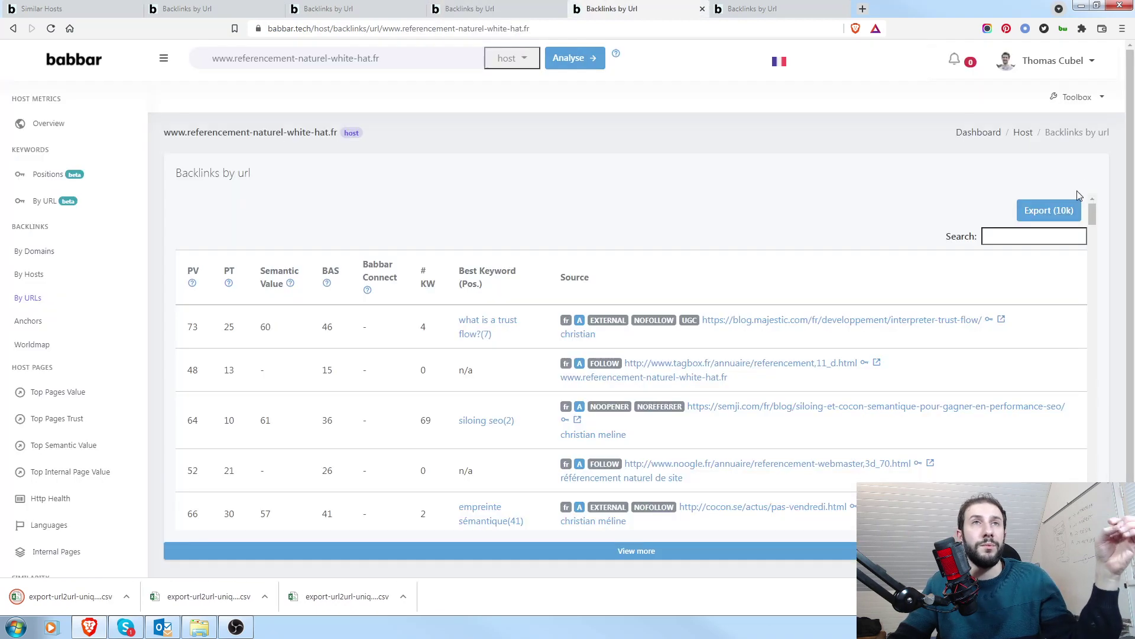
click(1065, 215)
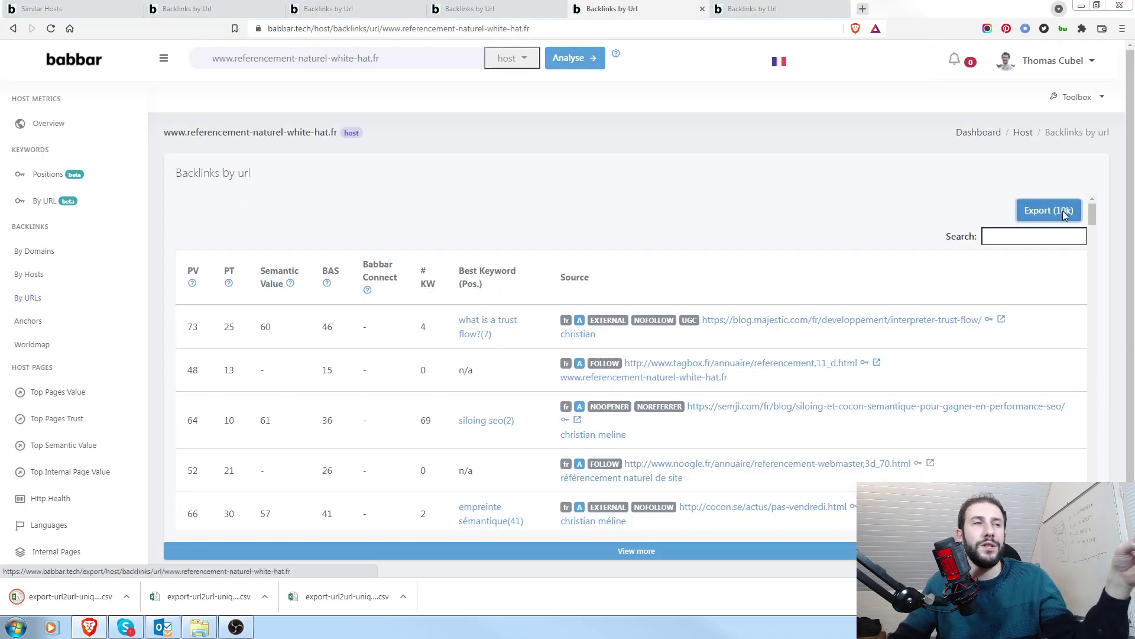
click(801, 488)
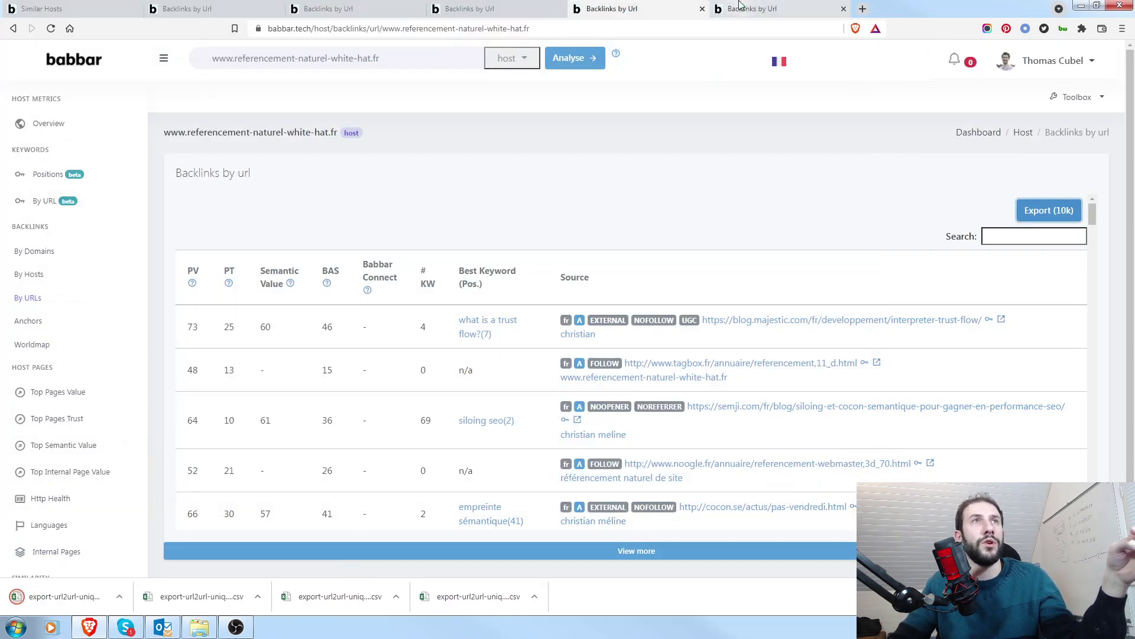
click(763, 8)
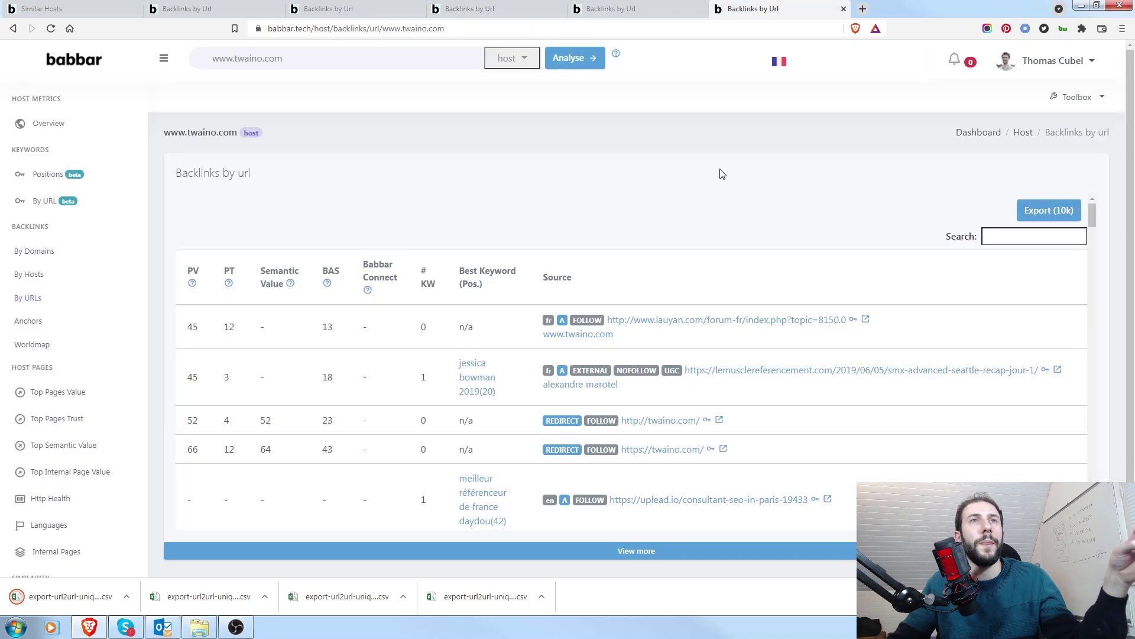
click(1054, 217)
click(824, 491)
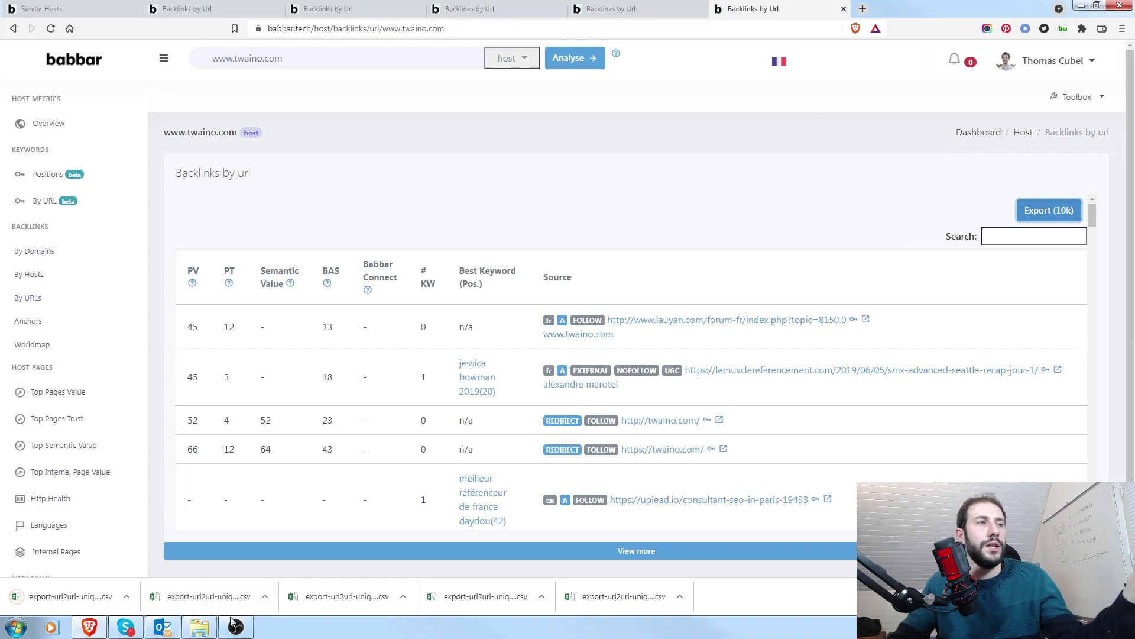
Switch to the backlinks-tuto folder in the file explorer and launch a command prompt from it with cmd
click(201, 626)
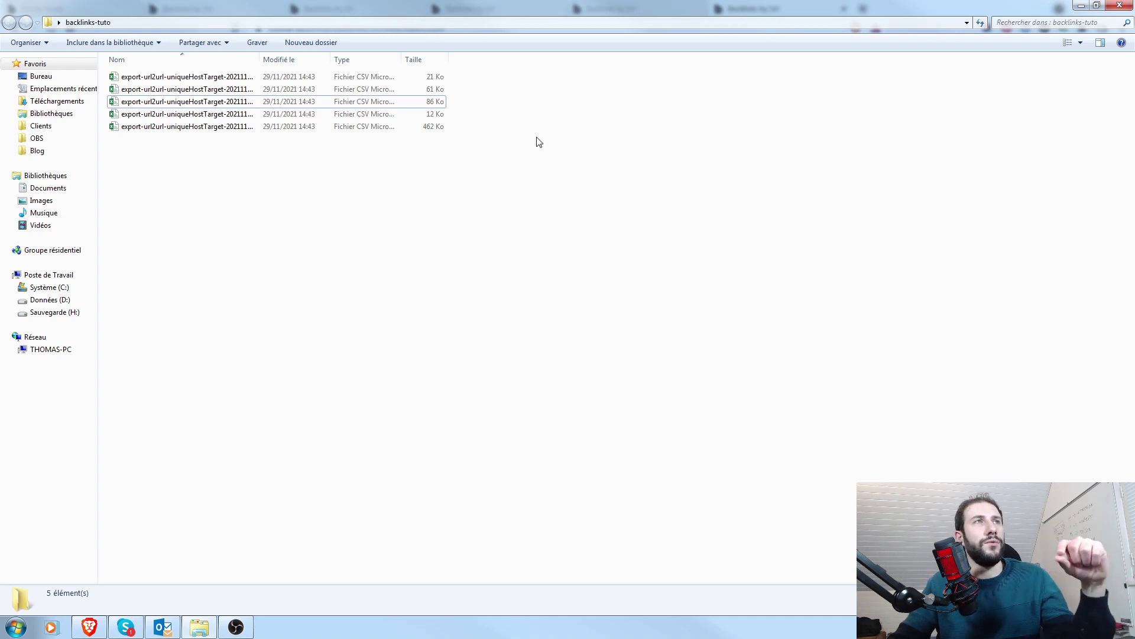
click(341, 23)
text(cmd)
key(Return)
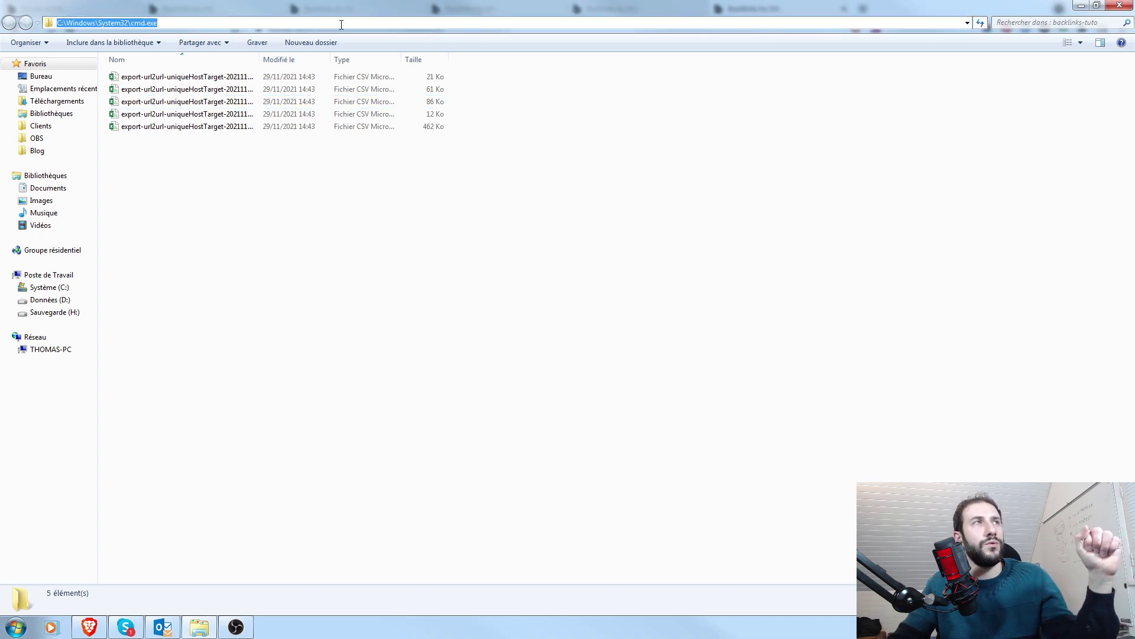
key(BackSpace)
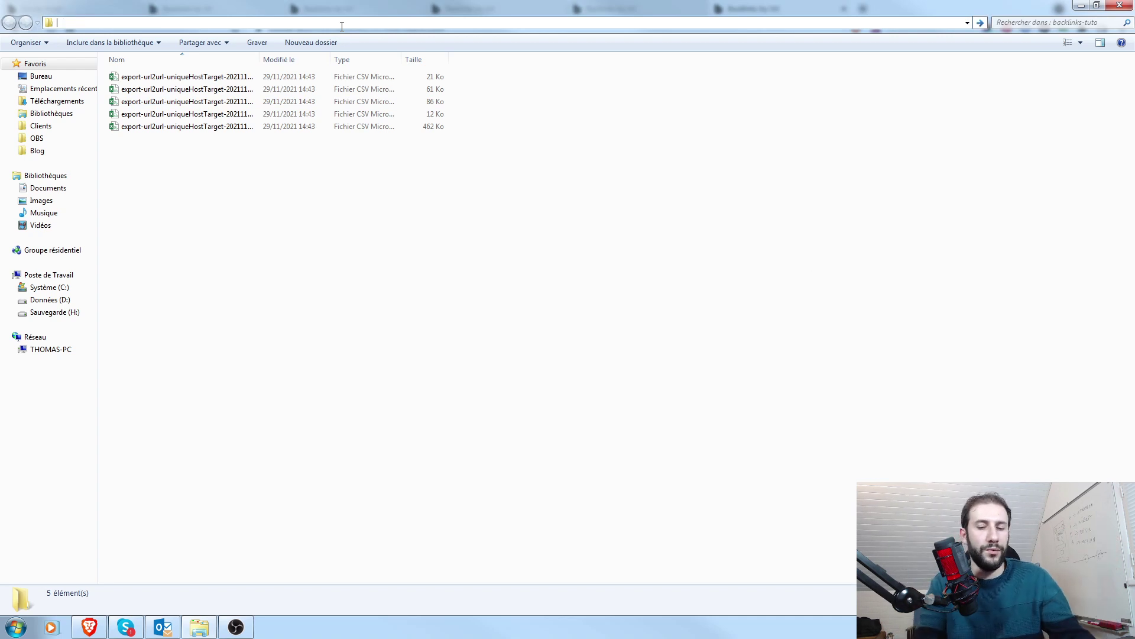
text(cmd)
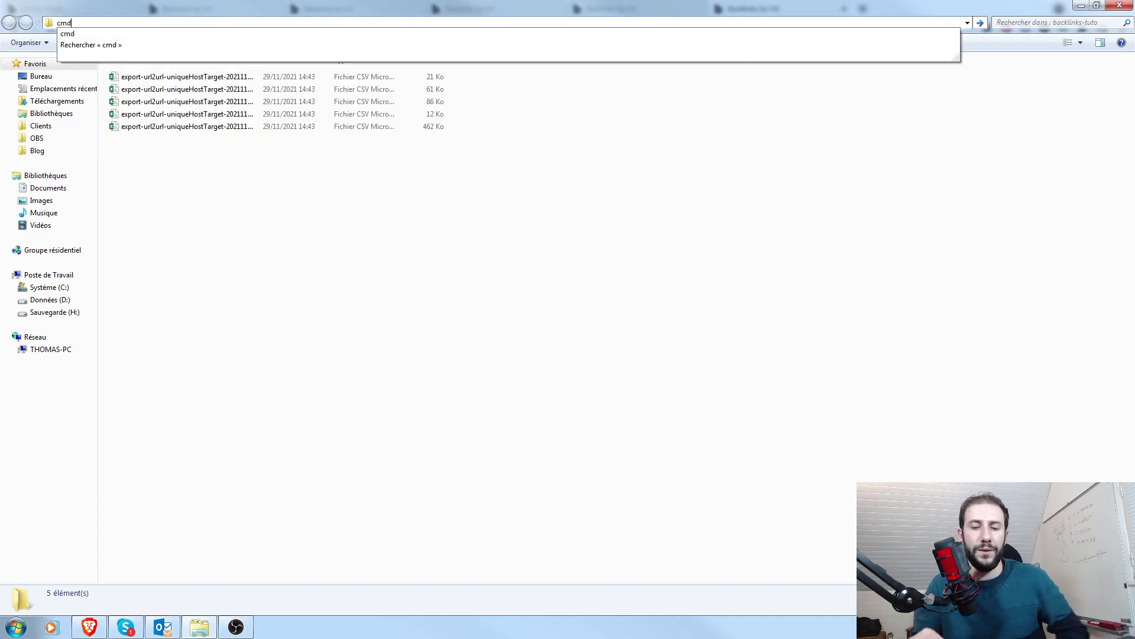
key(Return)
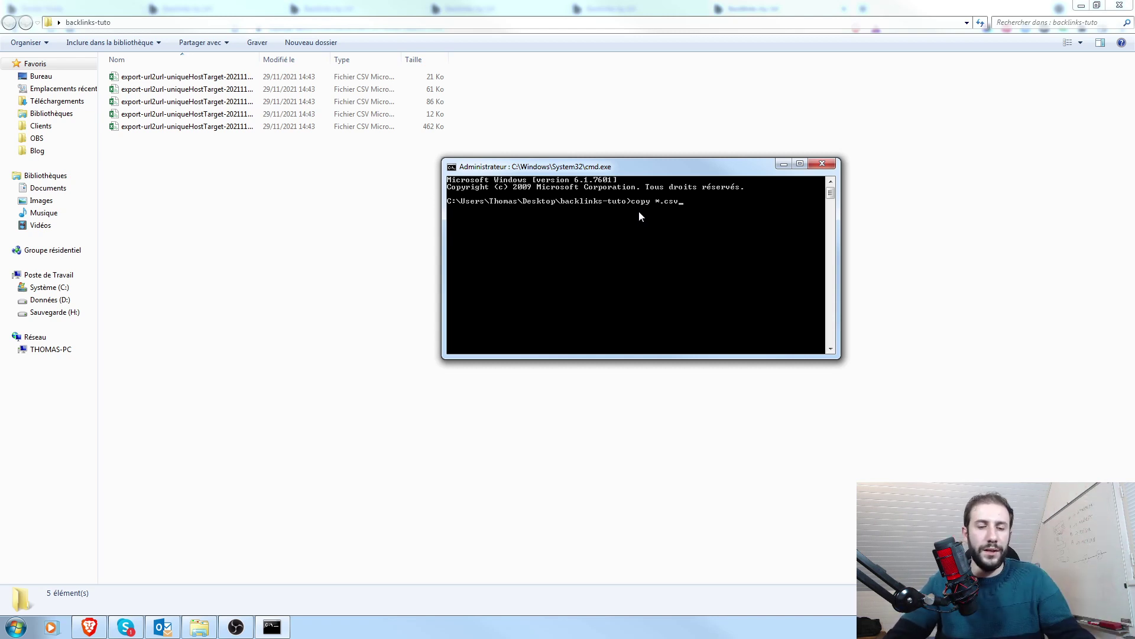
Merge all CSV exports in the folder into matrice.csv with copy *.csv matrice.csv, and close the command prompt
text(matrice.)
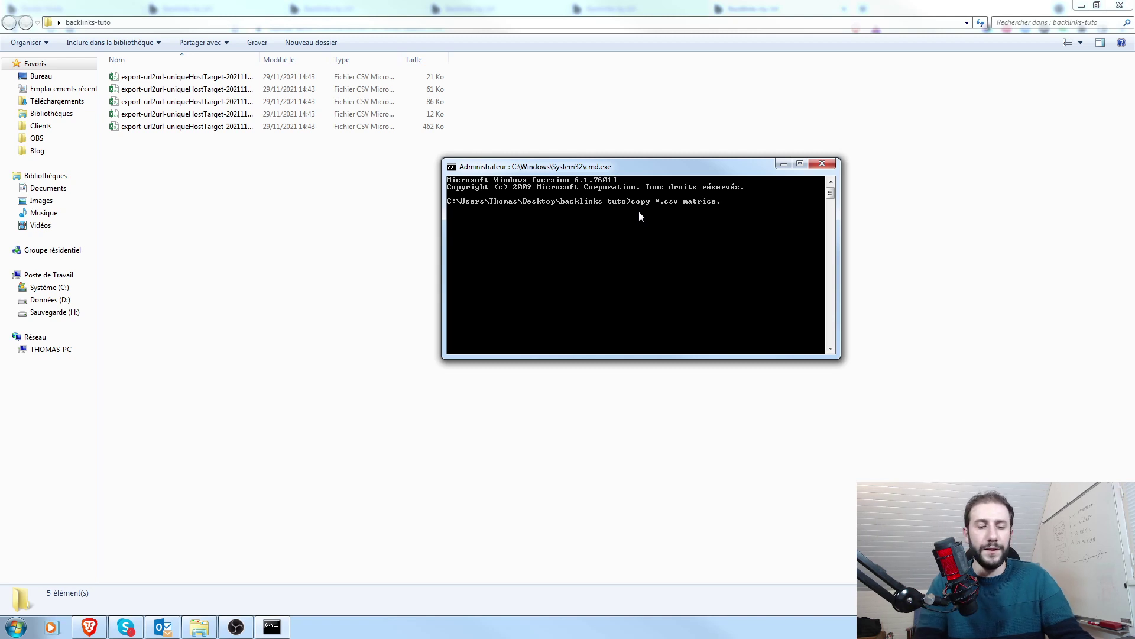
text(csv)
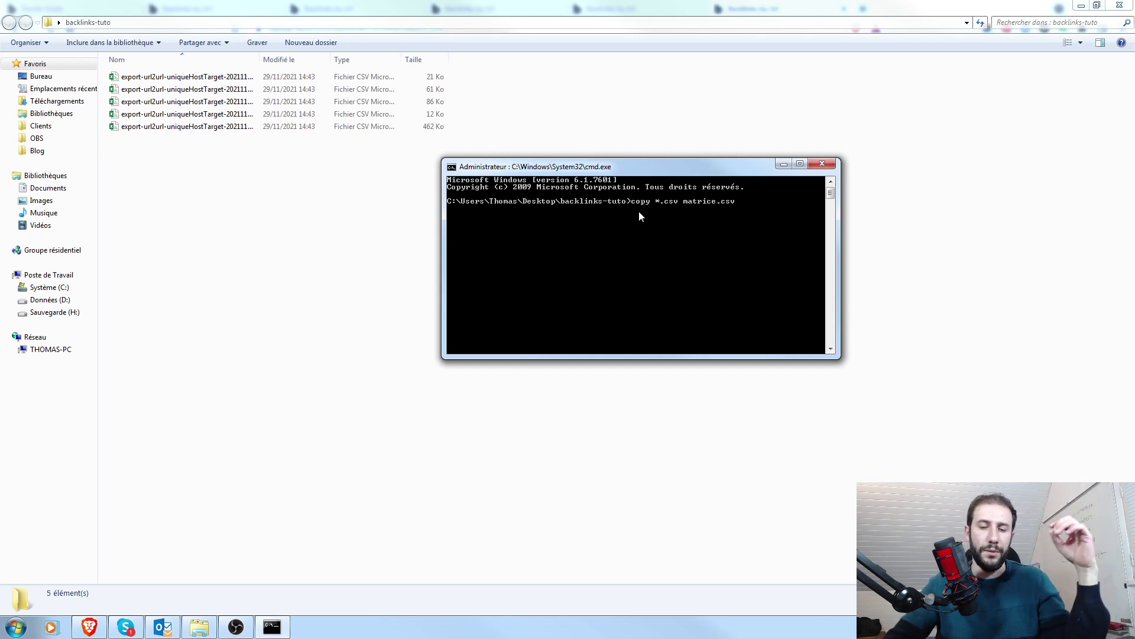
key(Return)
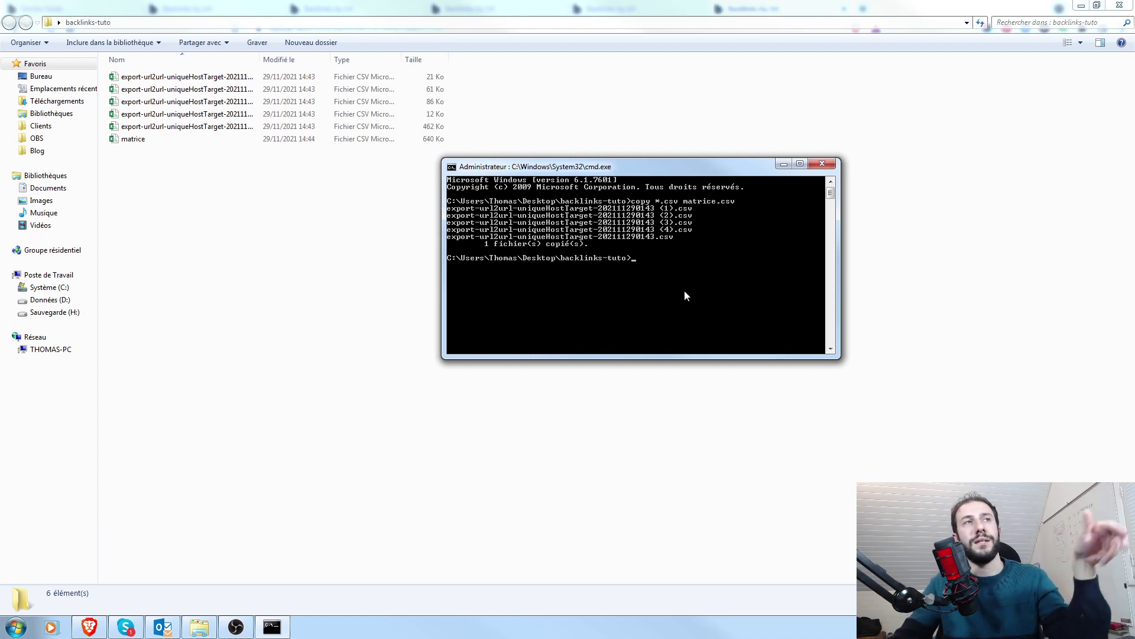
click(823, 164)
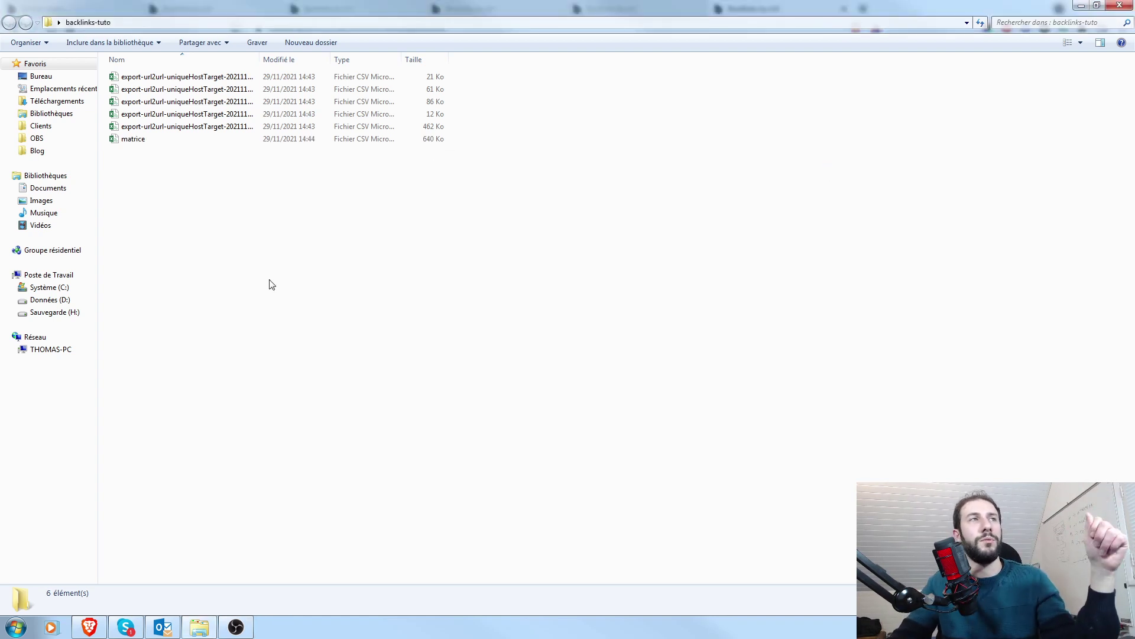
Check the merged matrice file against the five source exports in the folder, and open it in Excel
click(419, 139)
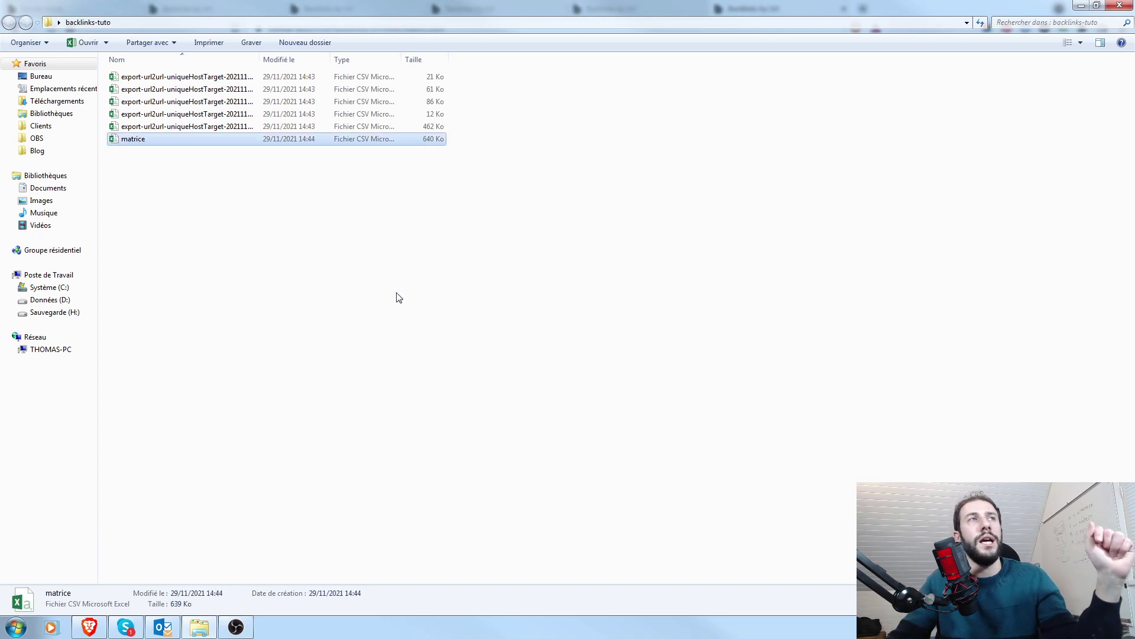
click(234, 80)
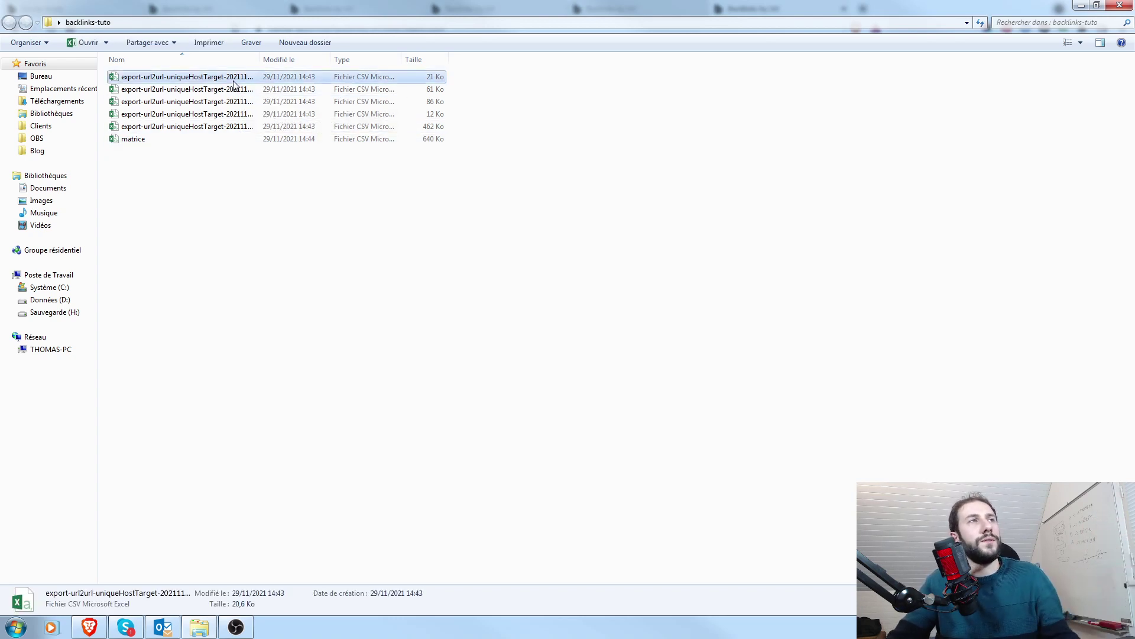
shift+click(236, 127)
click(297, 264)
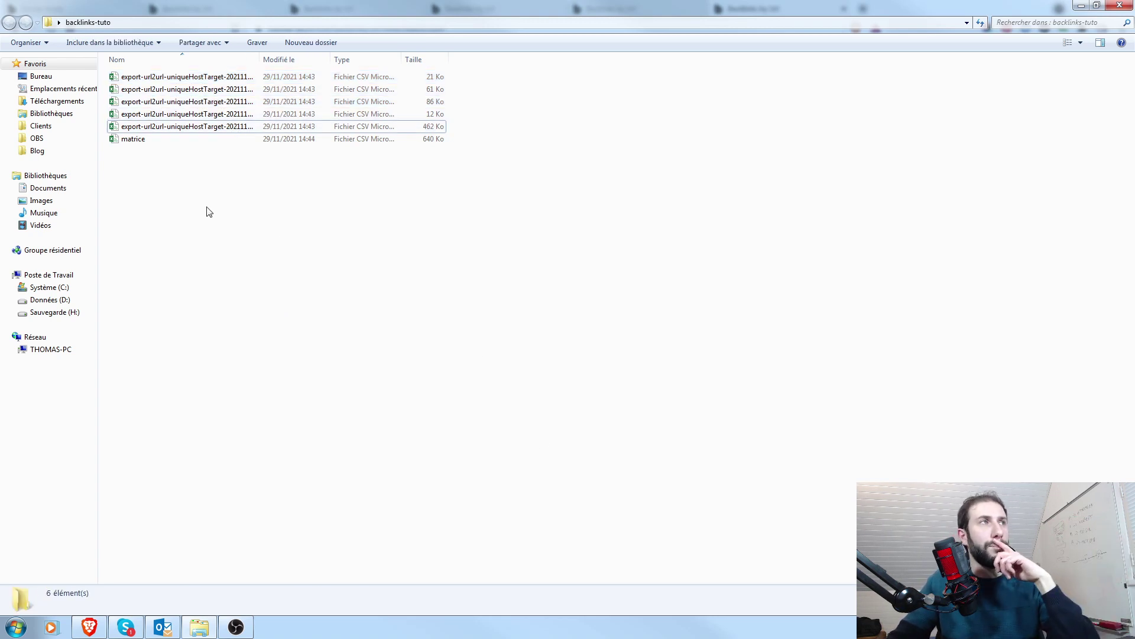
click(135, 140)
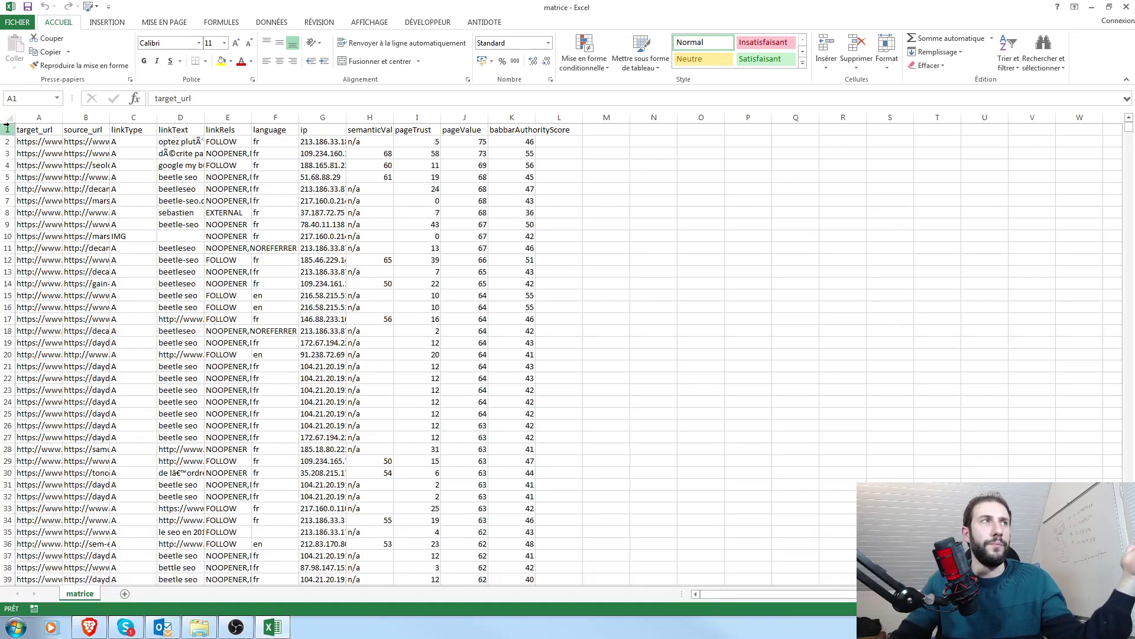
Widen the target_url and source_url columns so that their URLs can be read
drag(63, 118, 282, 120)
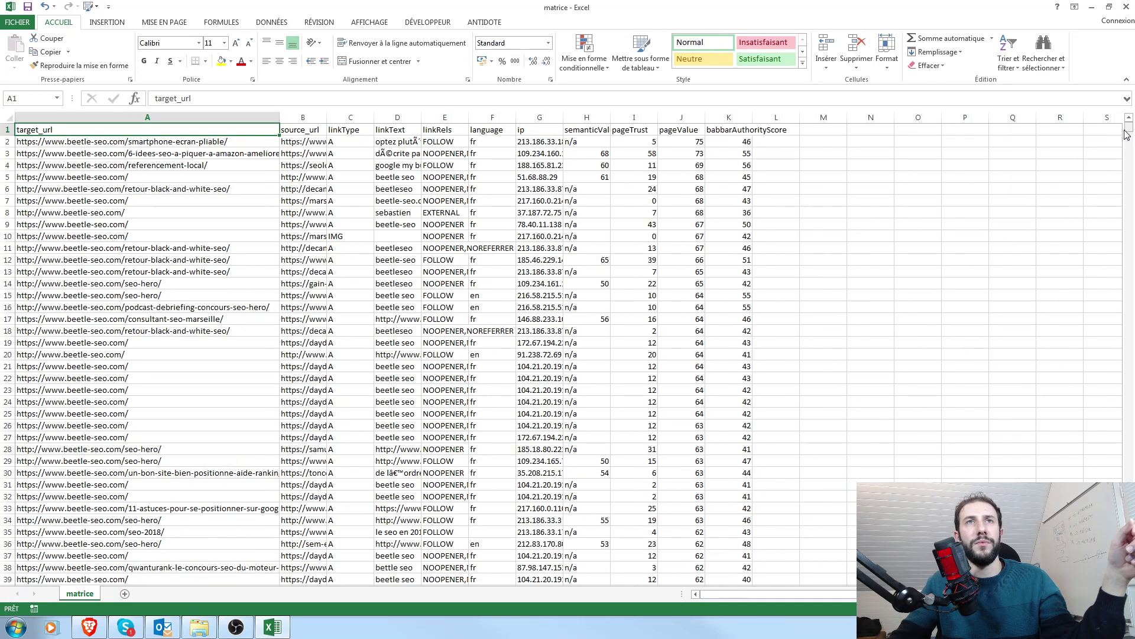
mouse_move(1131, 132)
mouse_down()
mouse_move(1131, 470)
mouse_move(1126, 127)
mouse_up()
click(223, 212)
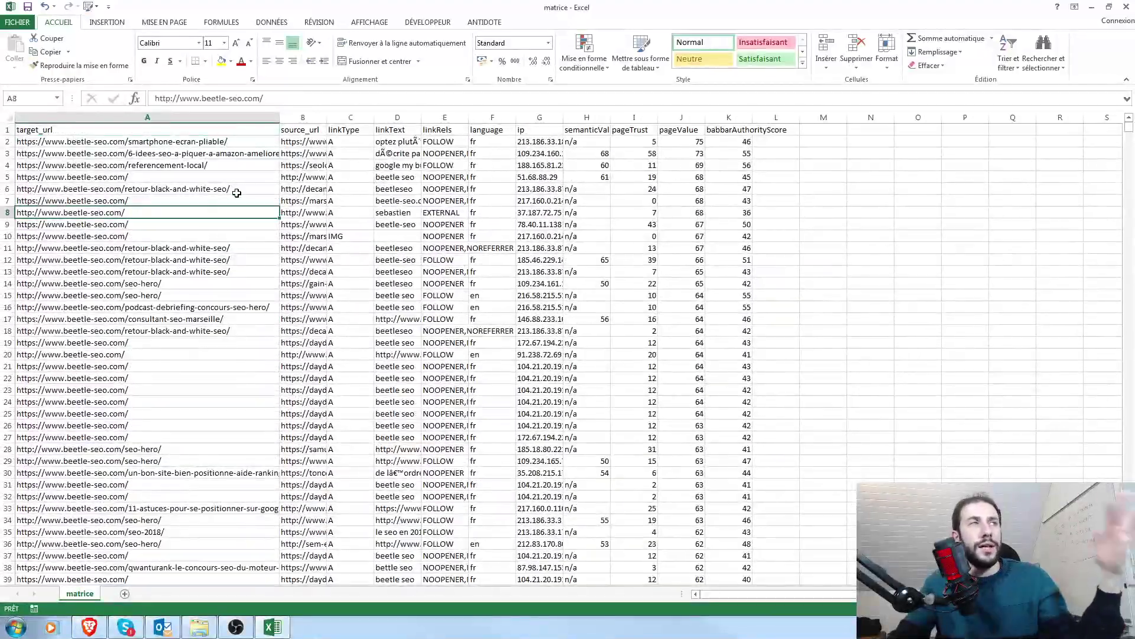
drag(280, 118, 241, 118)
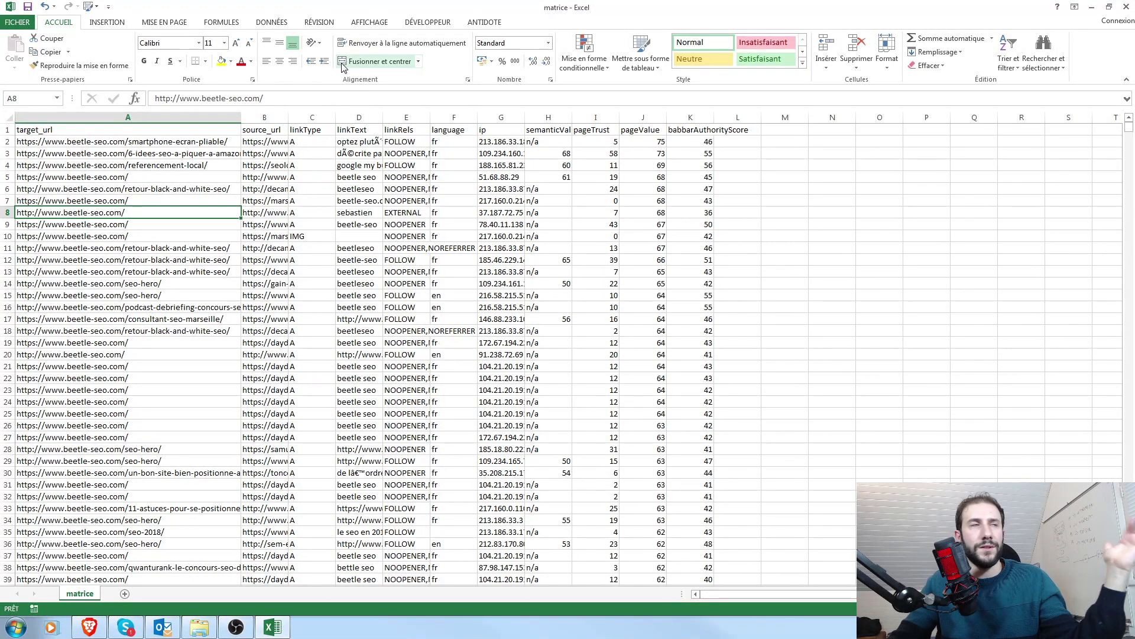
drag(288, 118, 529, 117)
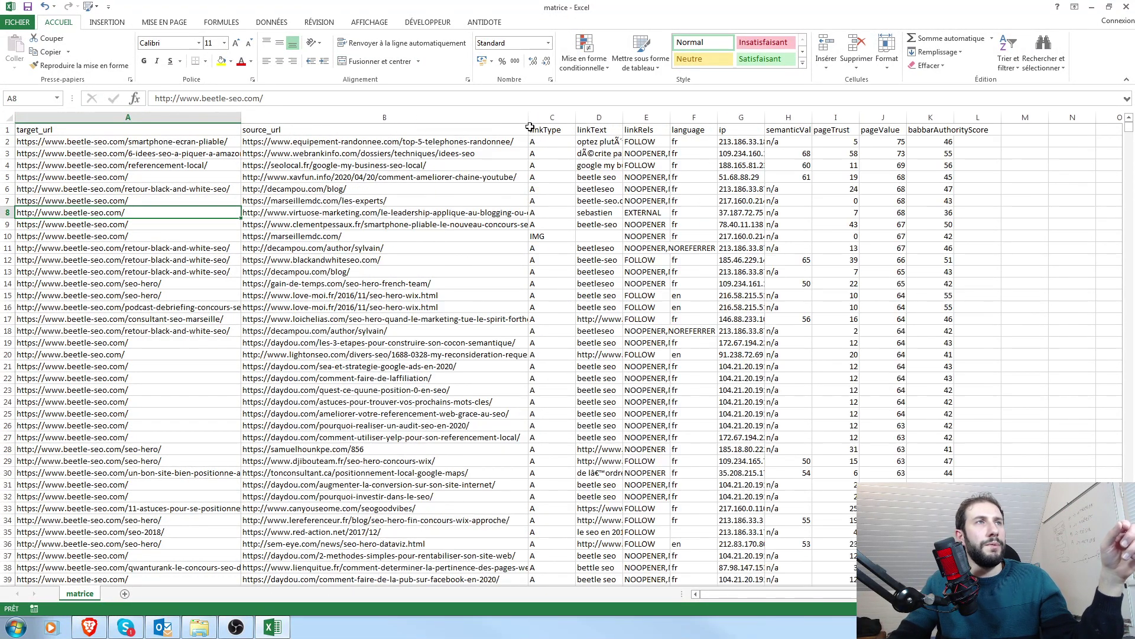
Remove duplicate rows from the backlink data, expanding the selection to the whole range and comparing all columns with headers
click(119, 129)
key(ctrl+shift+Down)
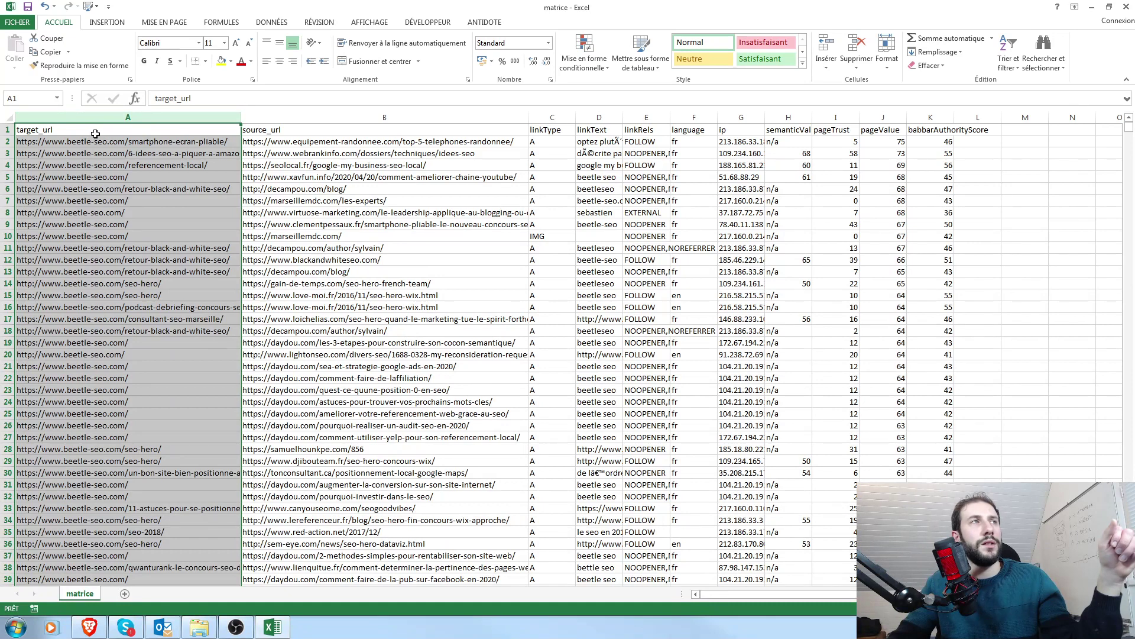
click(272, 24)
click(490, 53)
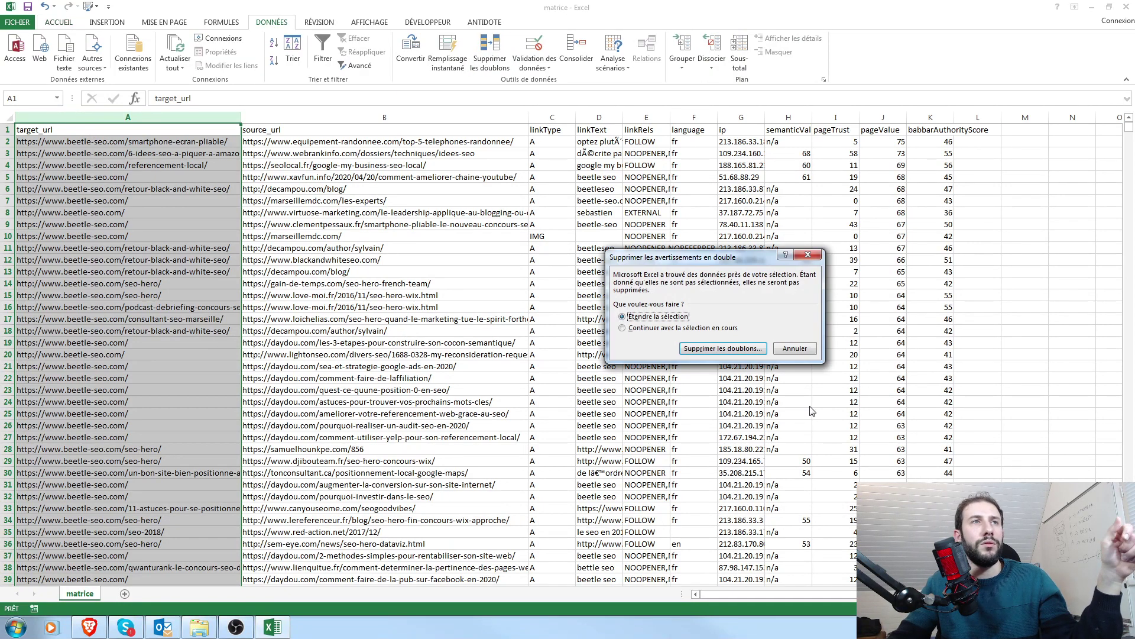
click(723, 348)
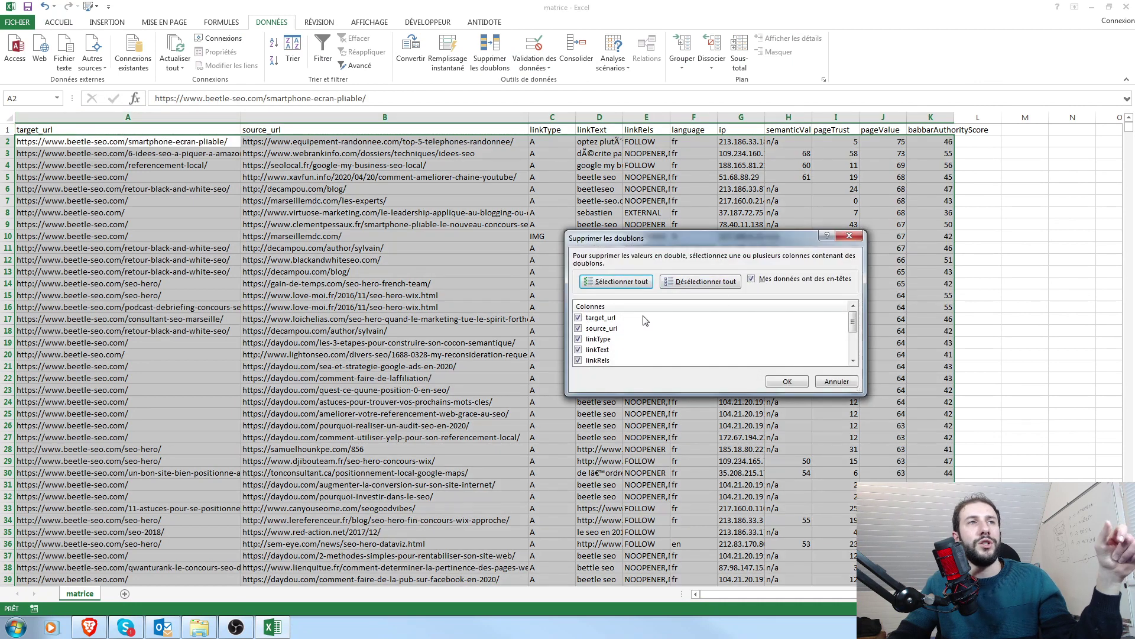
click(788, 381)
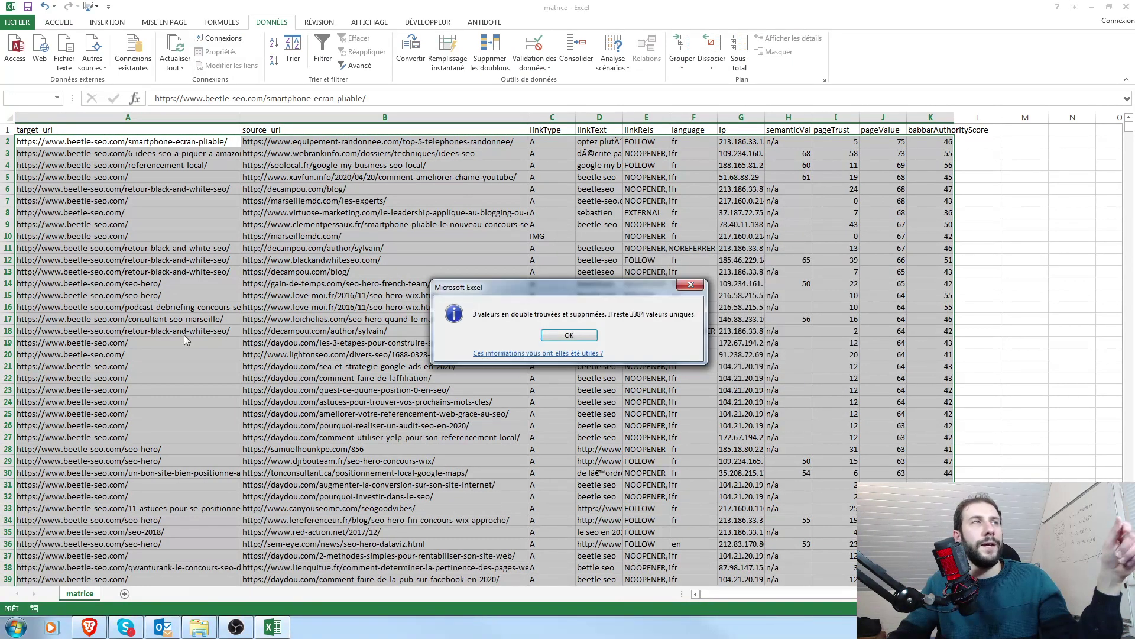
click(582, 336)
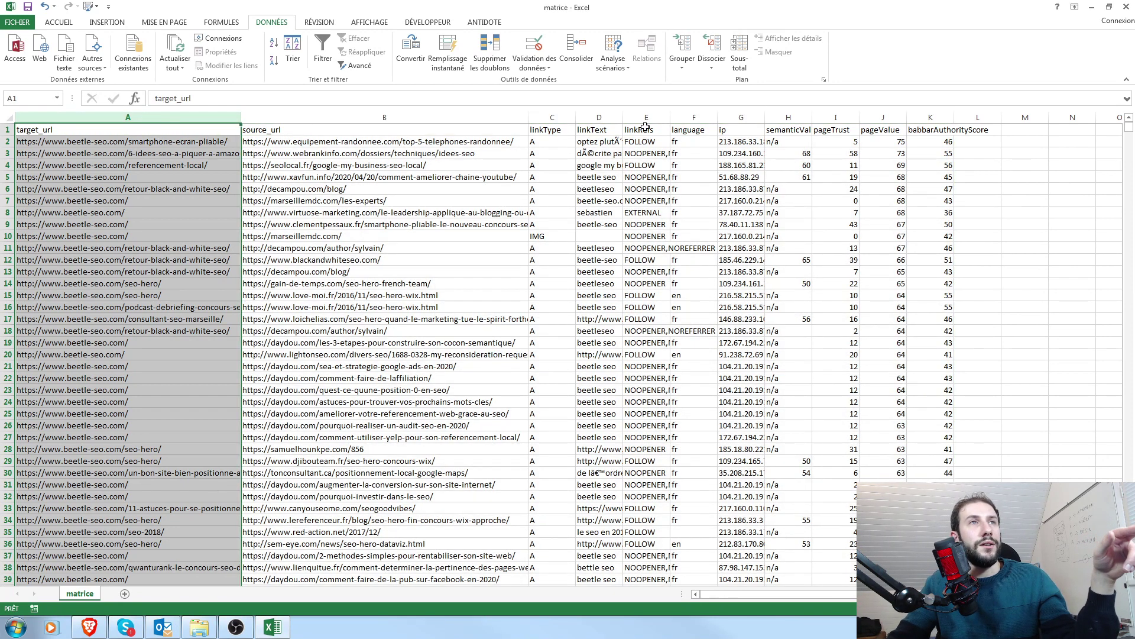
Clear the column selection and widen the target_url column a little more
click(17, 136)
click(423, 188)
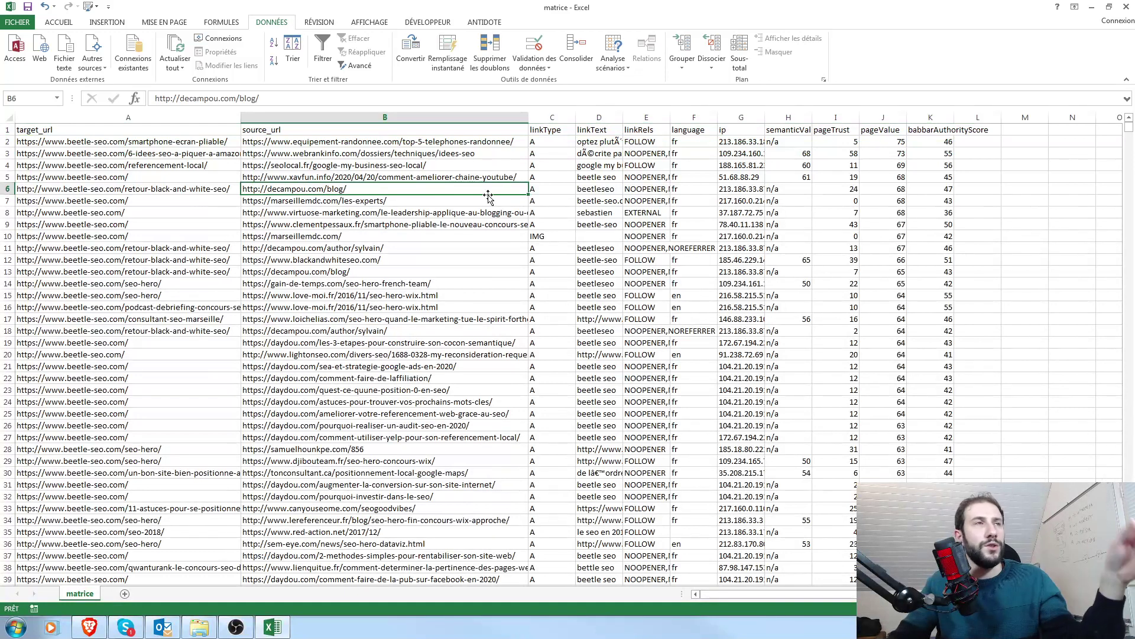
drag(241, 117, 307, 117)
Format the backlink data as a table with headers, using a medium blue style
click(252, 129)
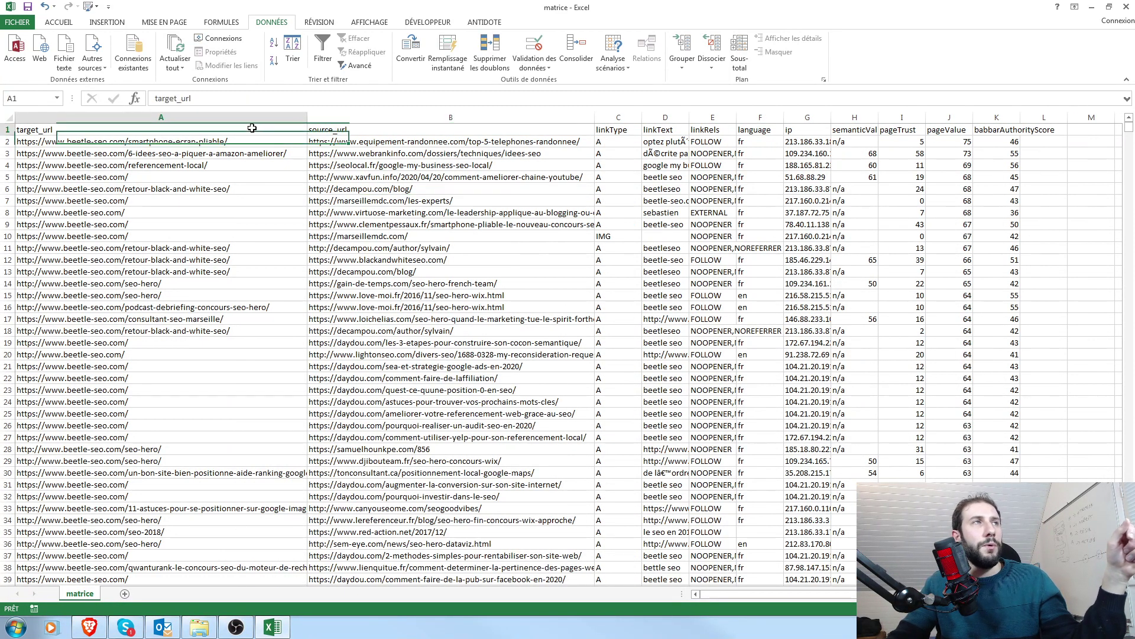
click(59, 22)
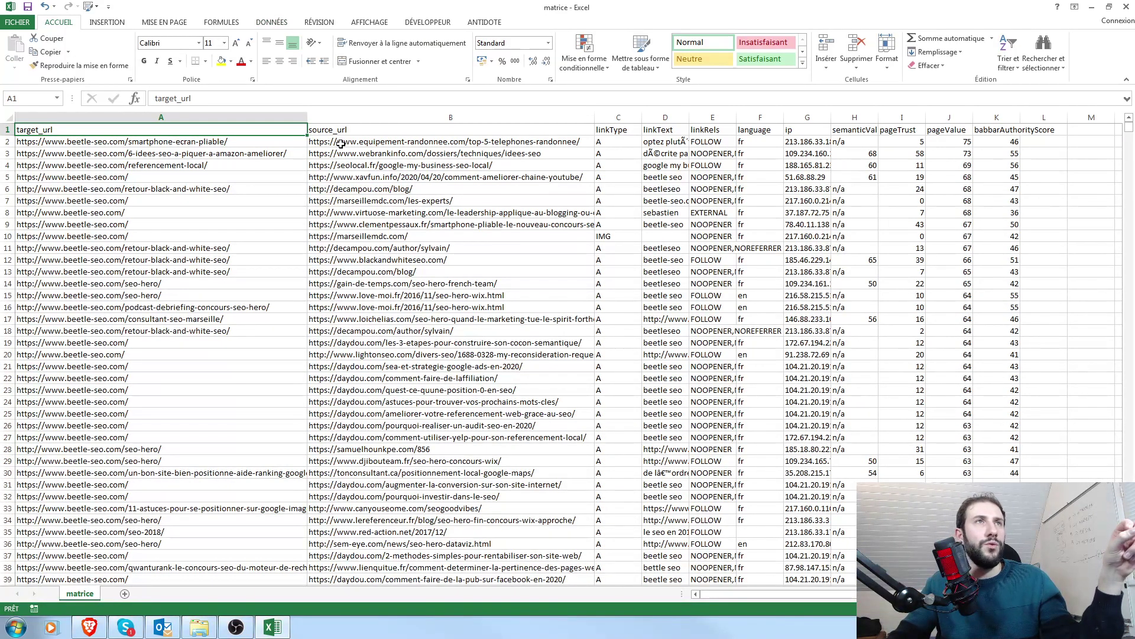
click(656, 64)
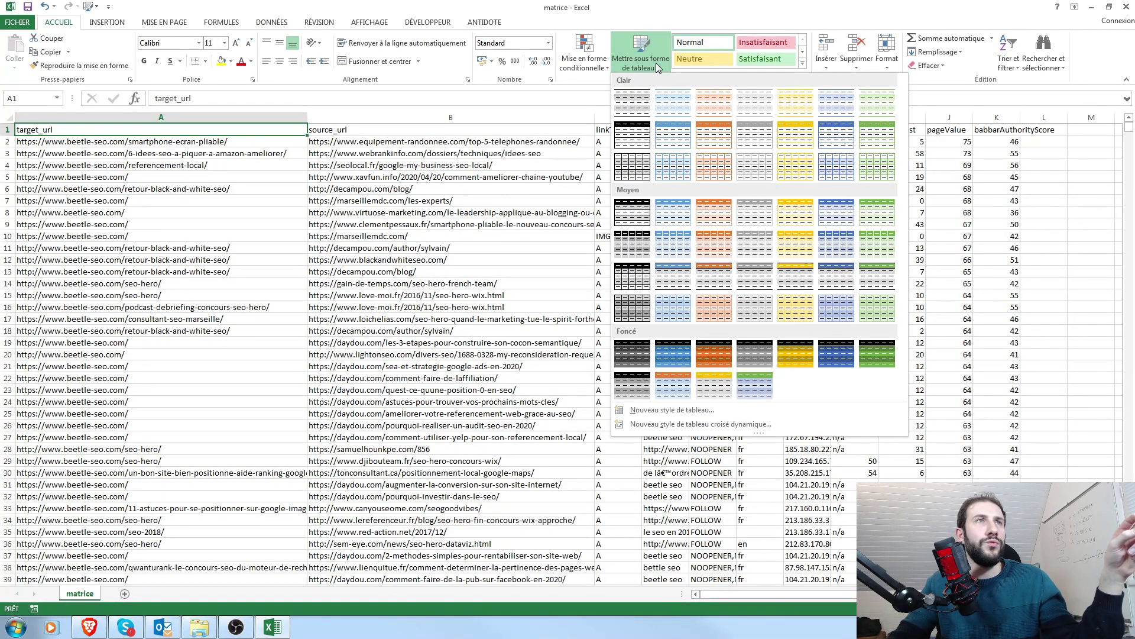
click(673, 214)
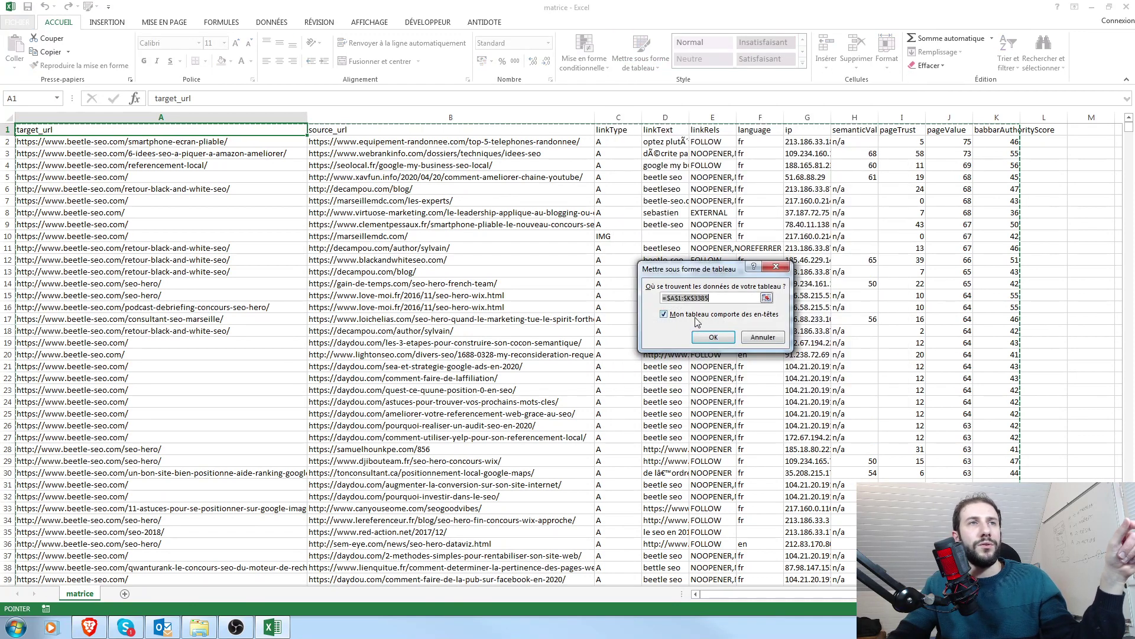
click(713, 337)
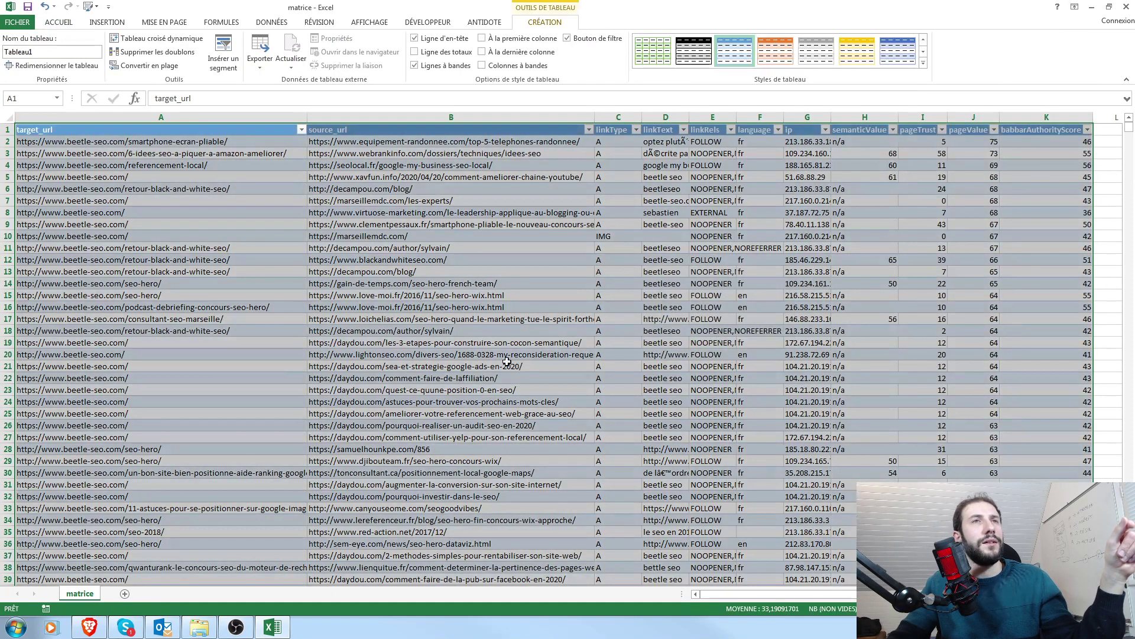
click(509, 236)
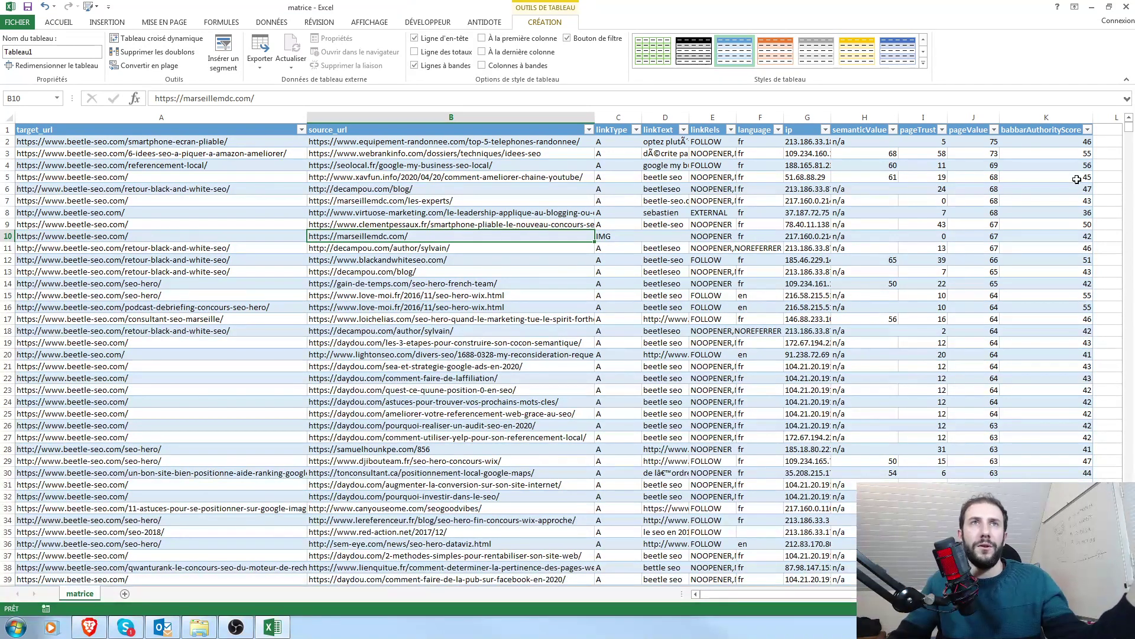
Sort the table by babbarAuthorityScore from largest to smallest, and delete the repeated header line in row 2
click(1088, 130)
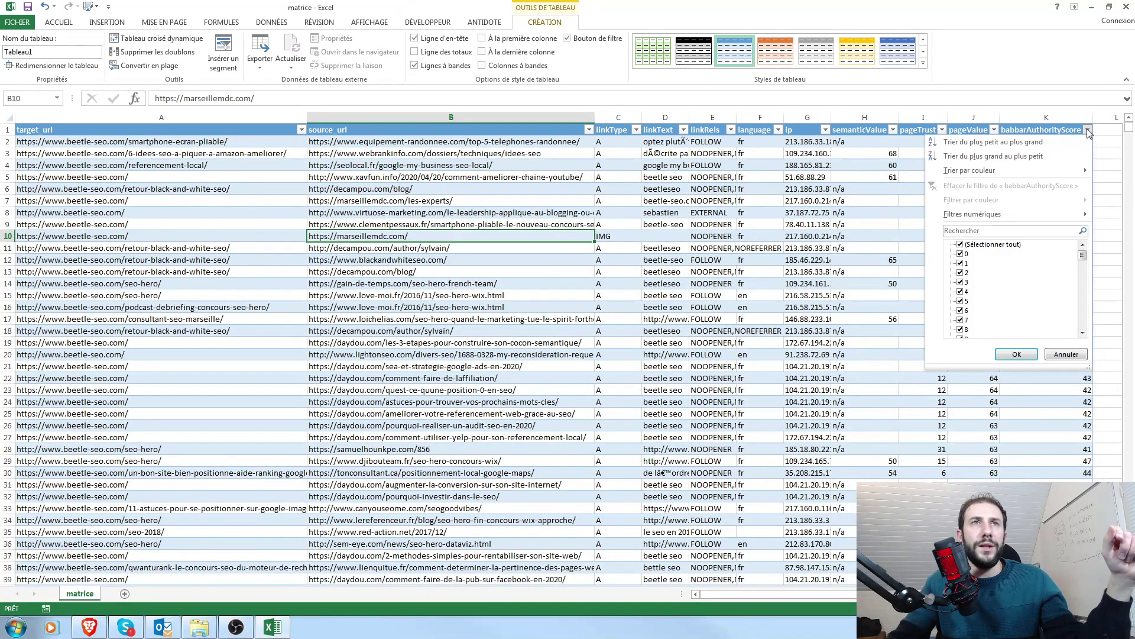
click(1005, 157)
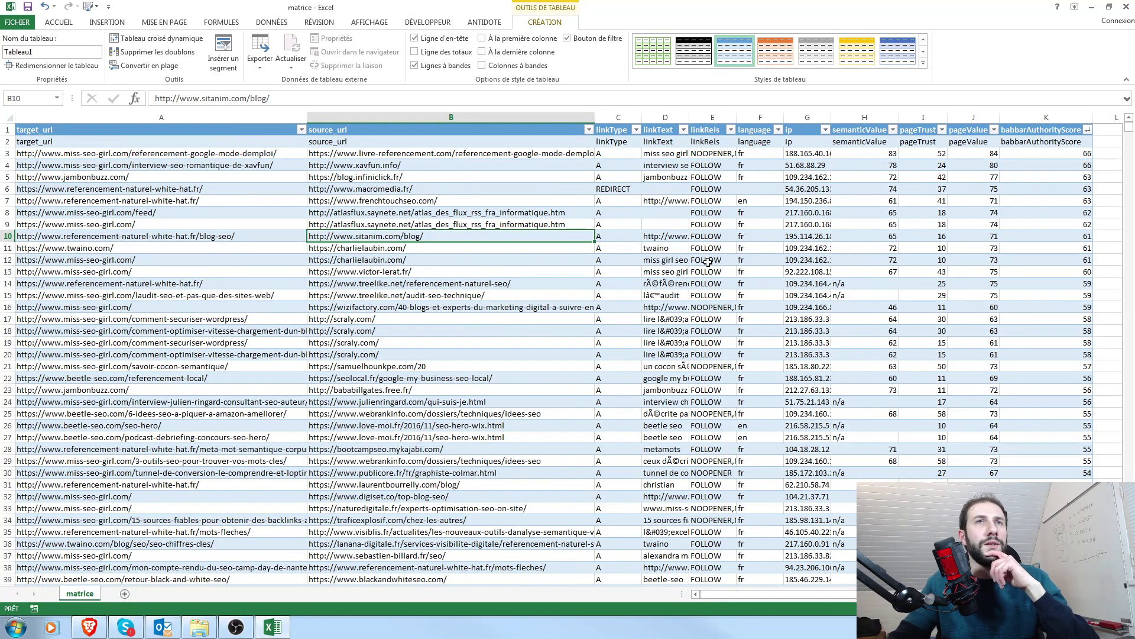
click(9, 142)
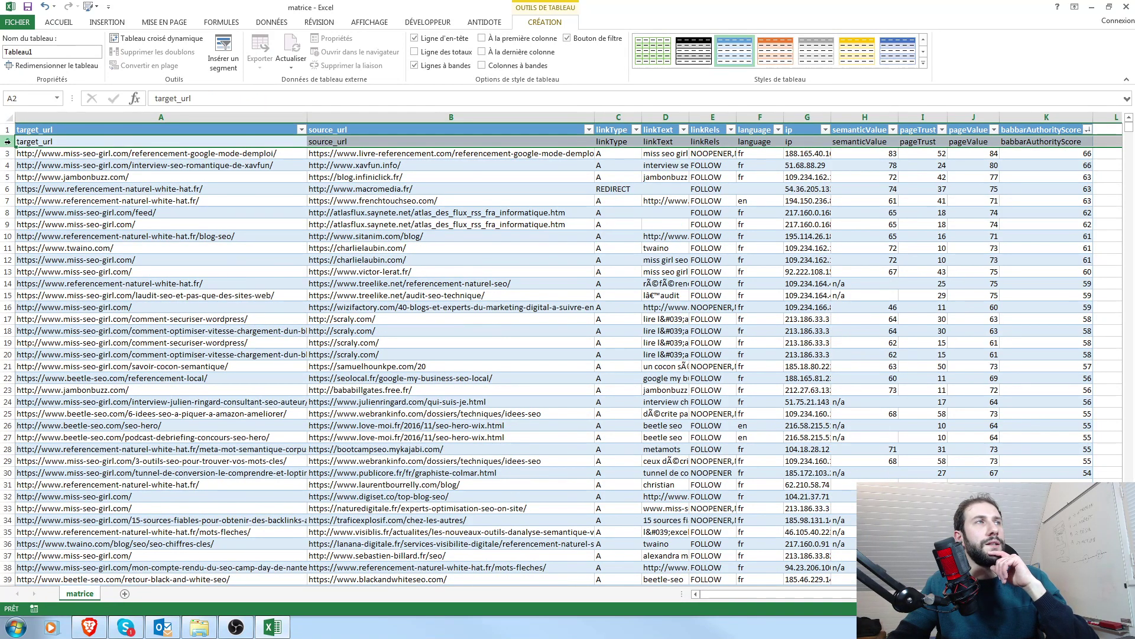
right_click(9, 142)
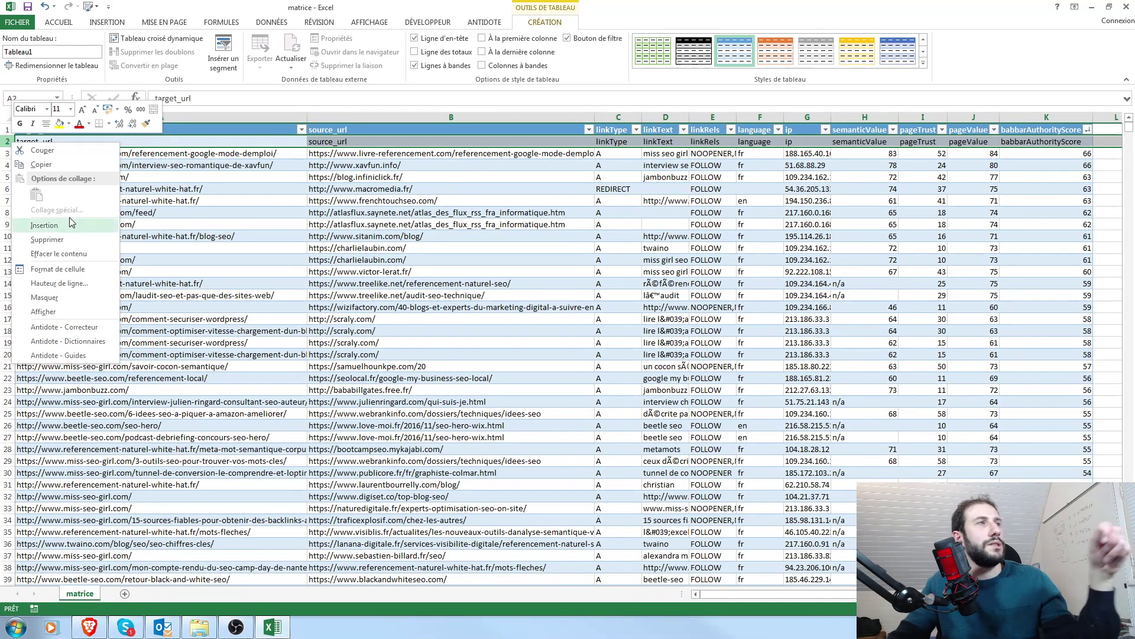
click(46, 239)
click(500, 188)
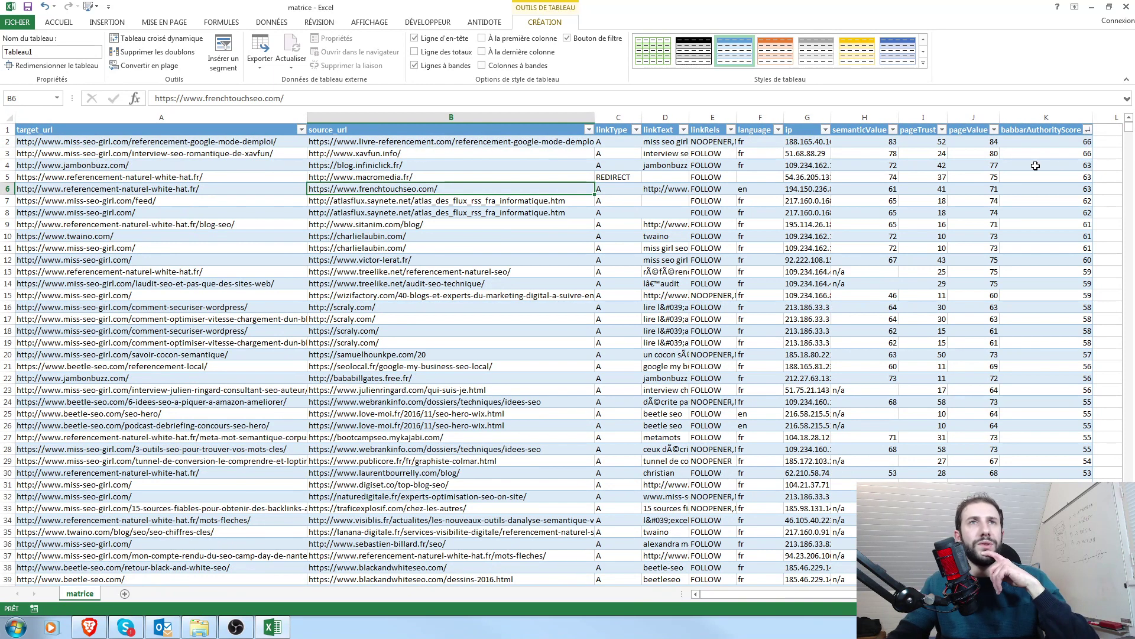
Review the backlink table's columns one by one, from target_url and source_url through to babbarAuthorityScore
click(196, 116)
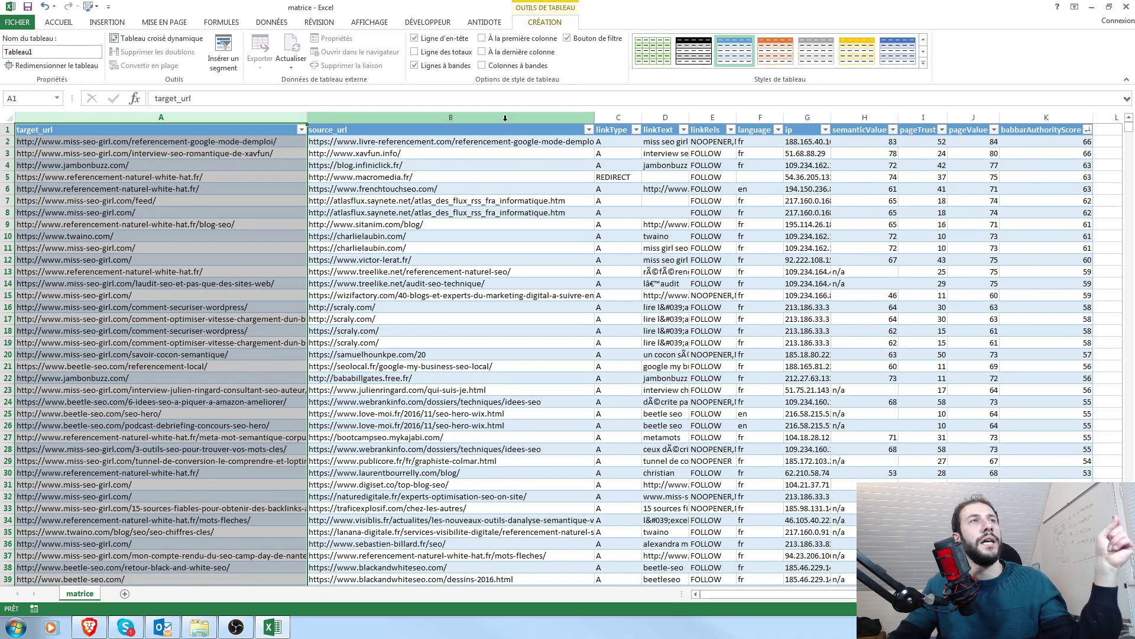
click(414, 117)
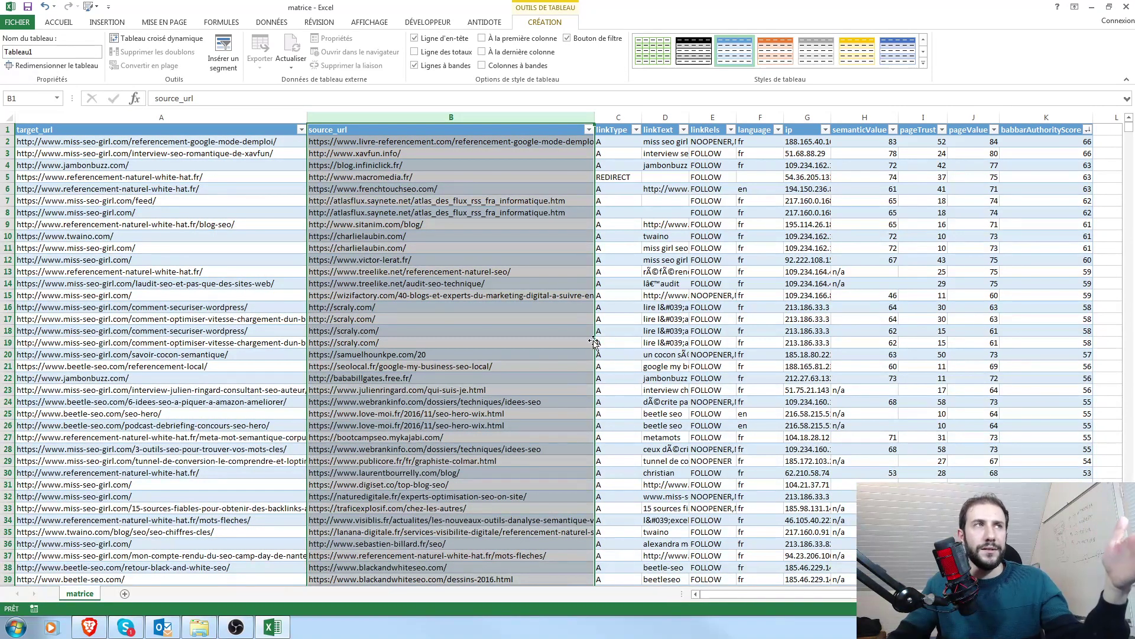
click(511, 192)
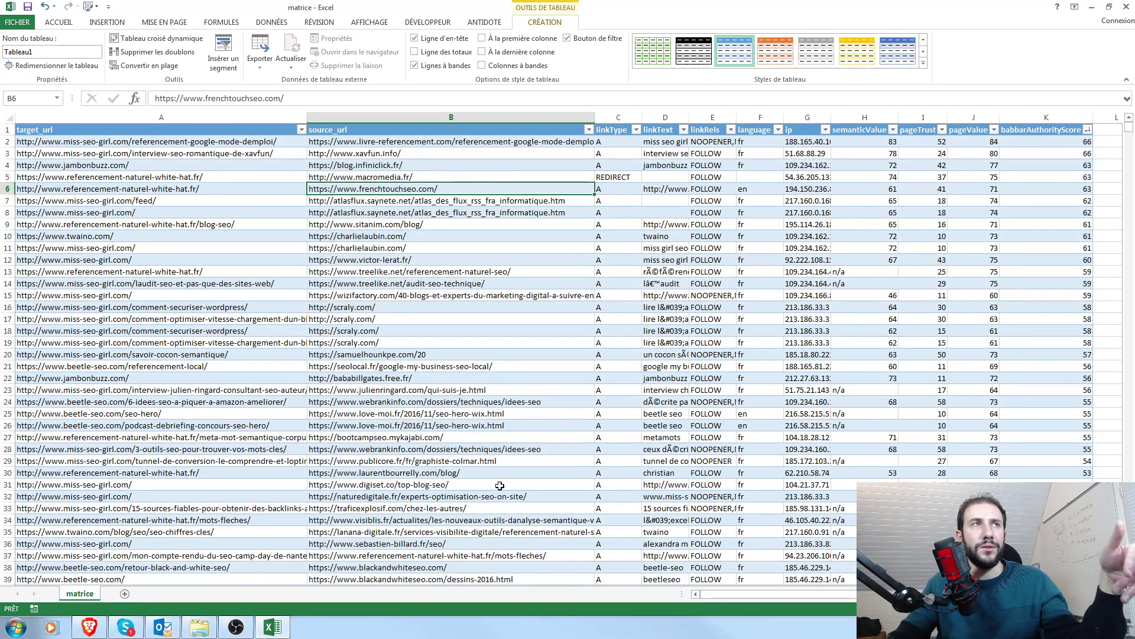
click(451, 117)
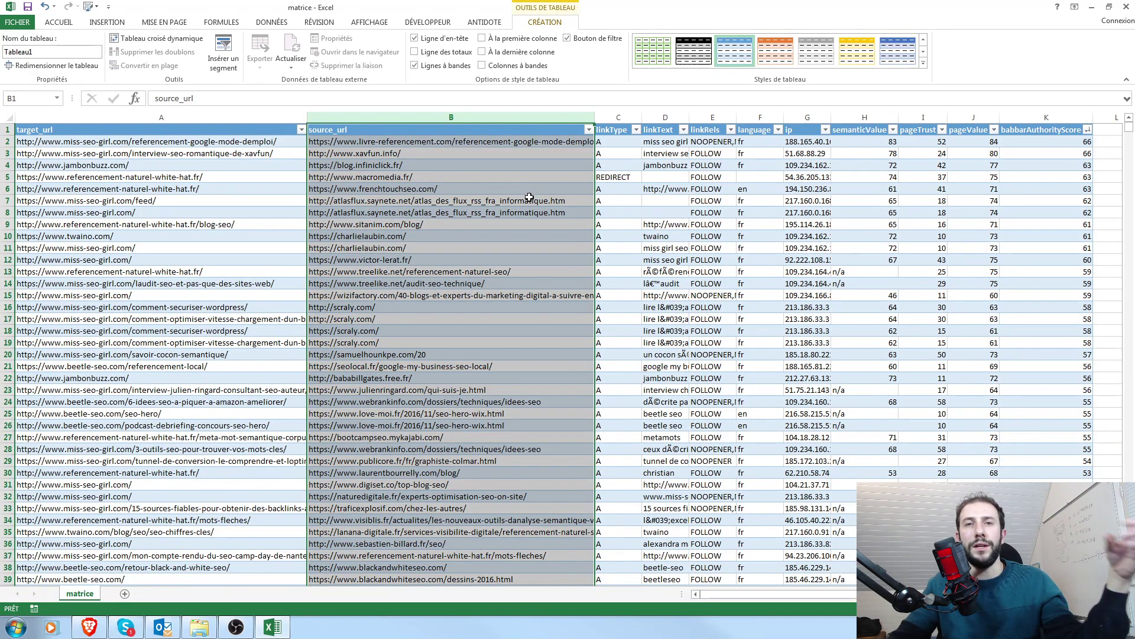
click(627, 115)
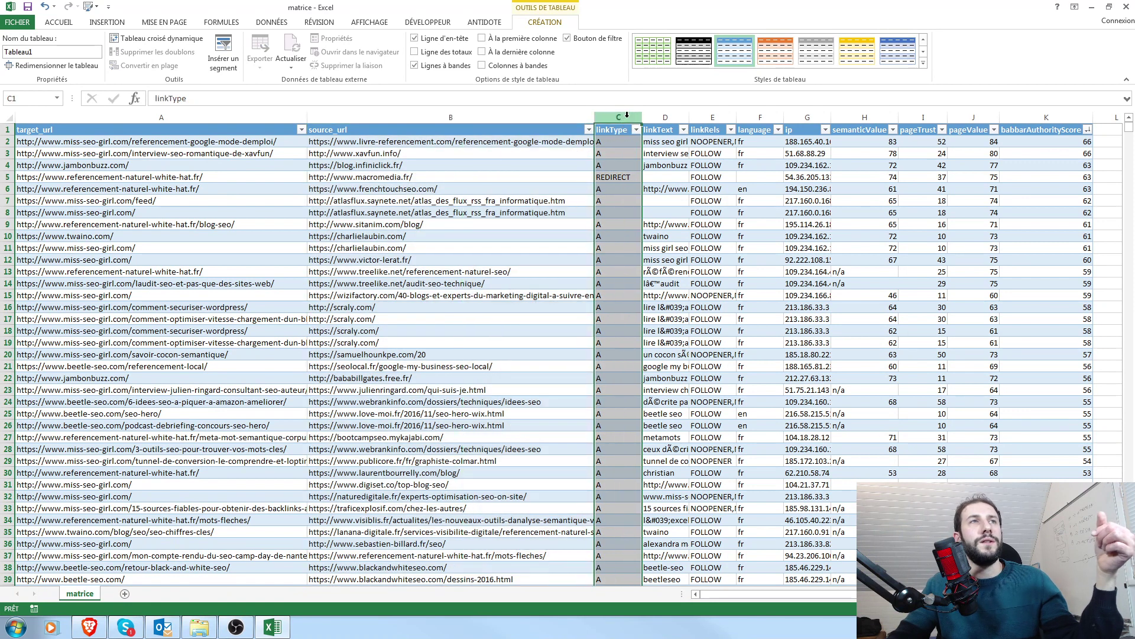
click(665, 116)
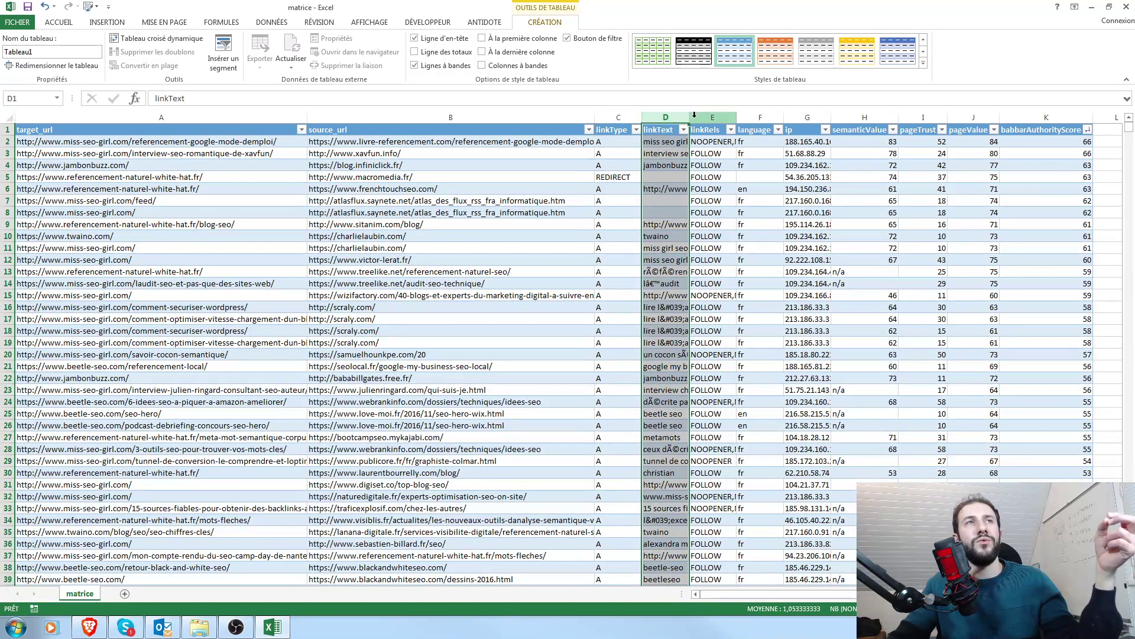
click(710, 117)
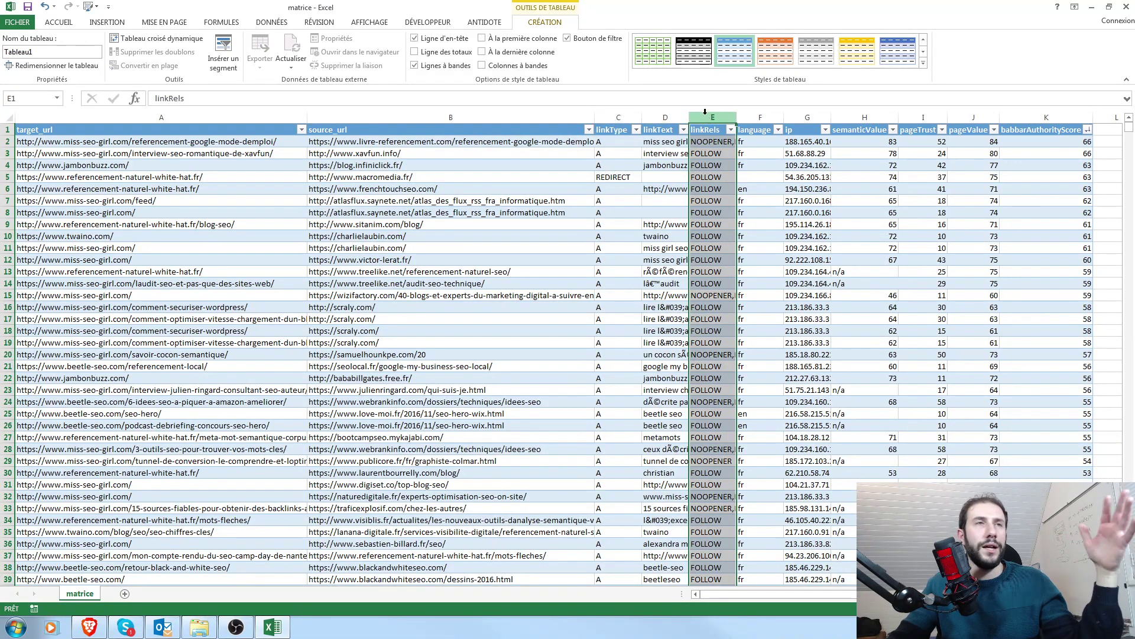
click(758, 117)
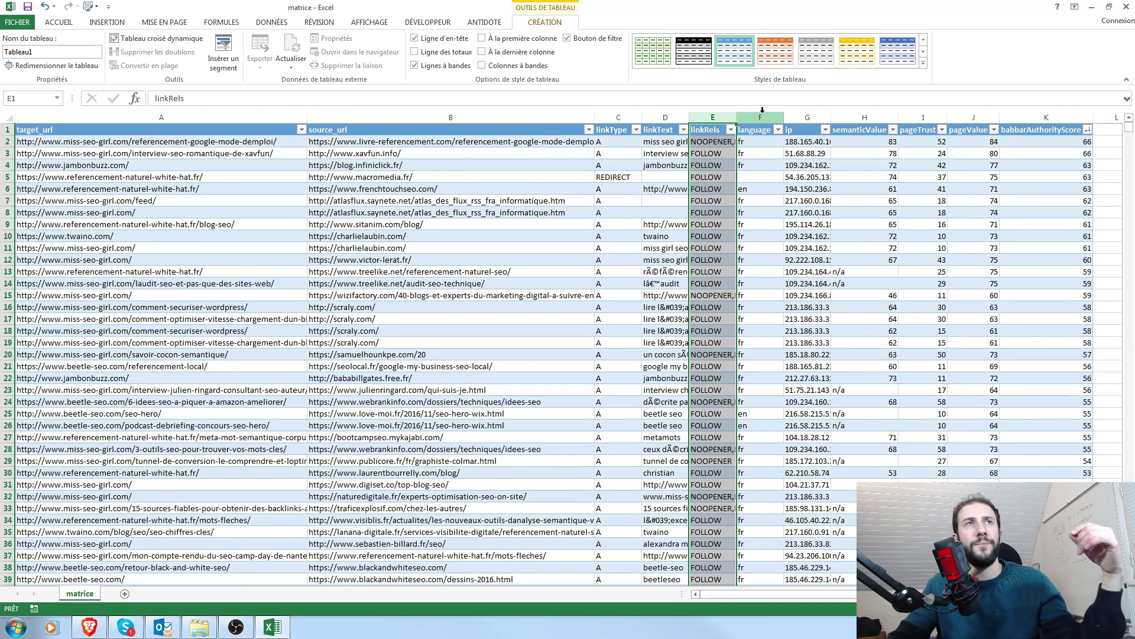
click(768, 118)
click(807, 117)
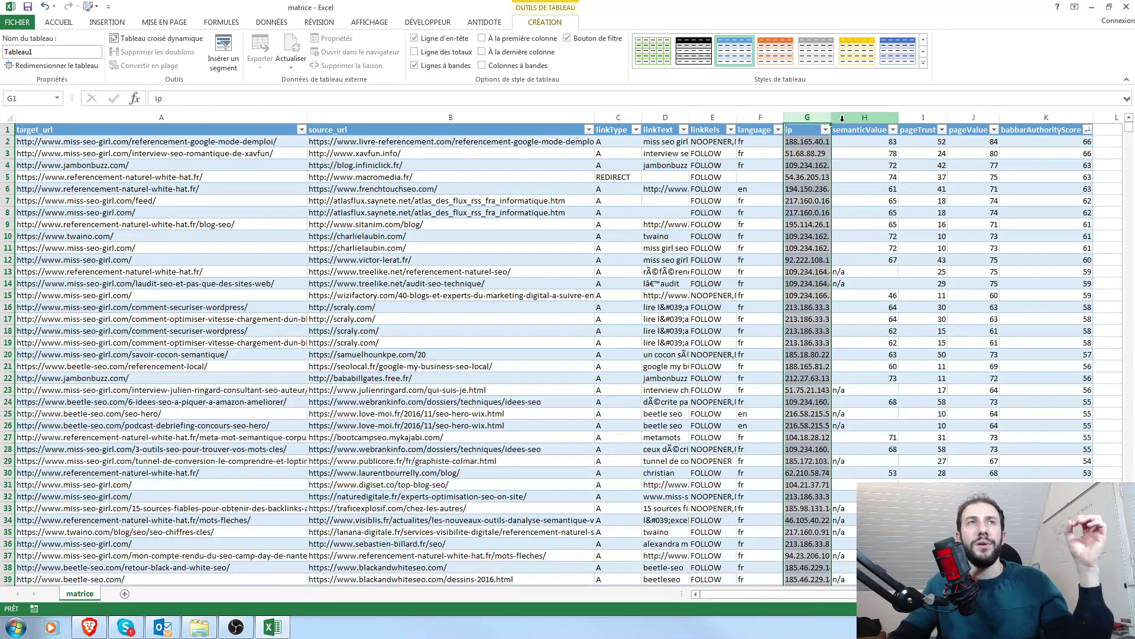
click(865, 117)
click(930, 118)
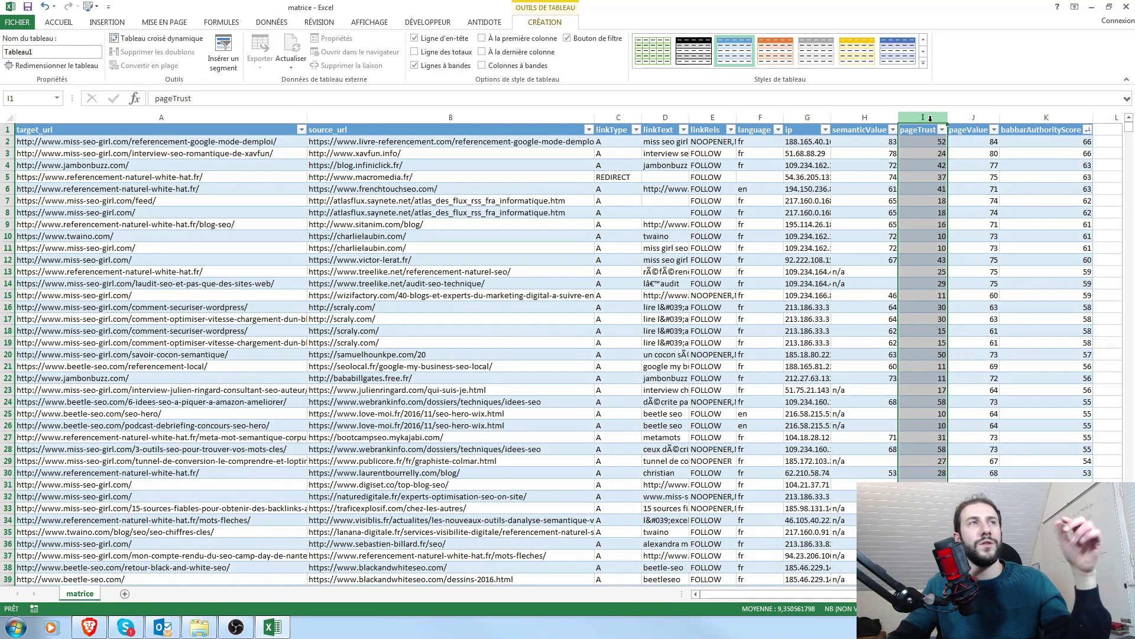
click(975, 117)
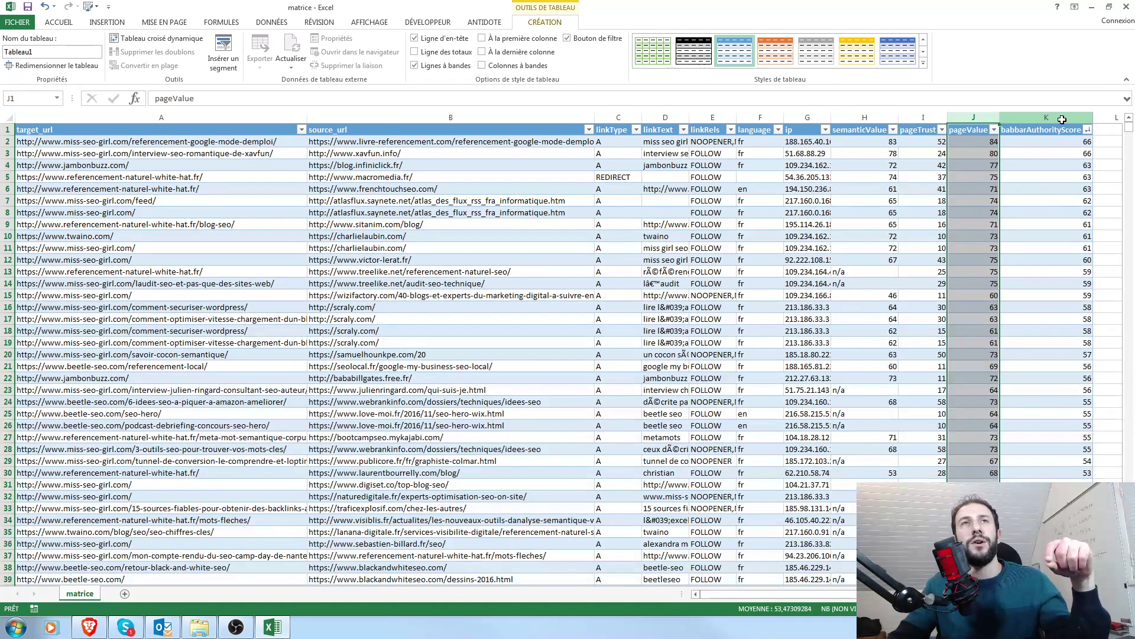
click(1062, 120)
click(477, 200)
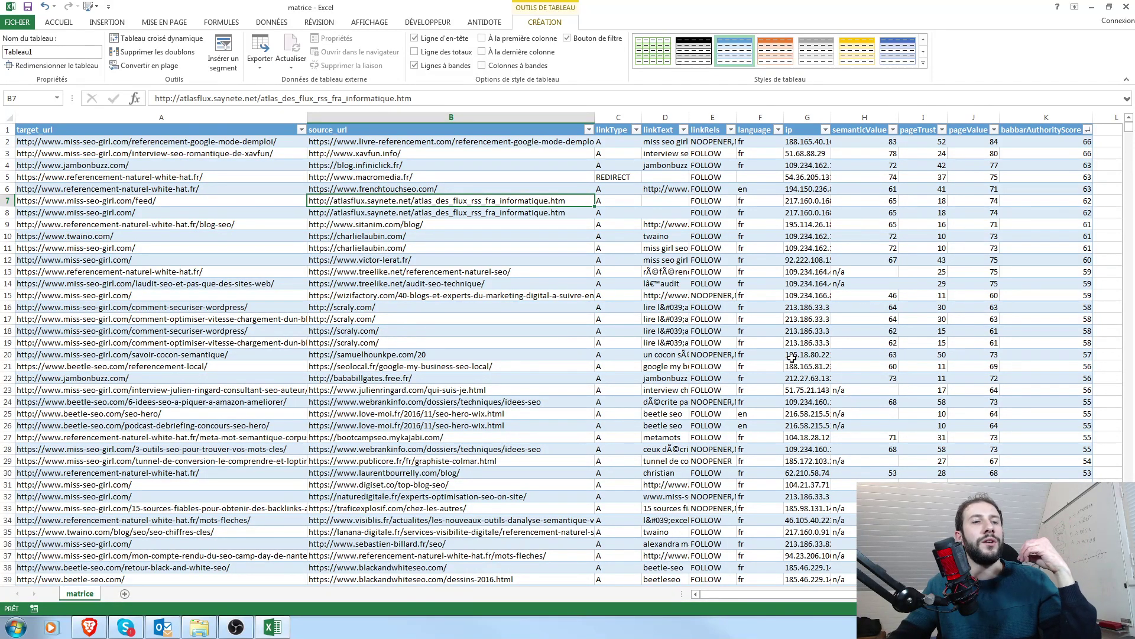
Examine the pageTrust, semanticValue, linkText, linkType, ip, language and source_url columns as criteria for assessing the backlinks
click(920, 118)
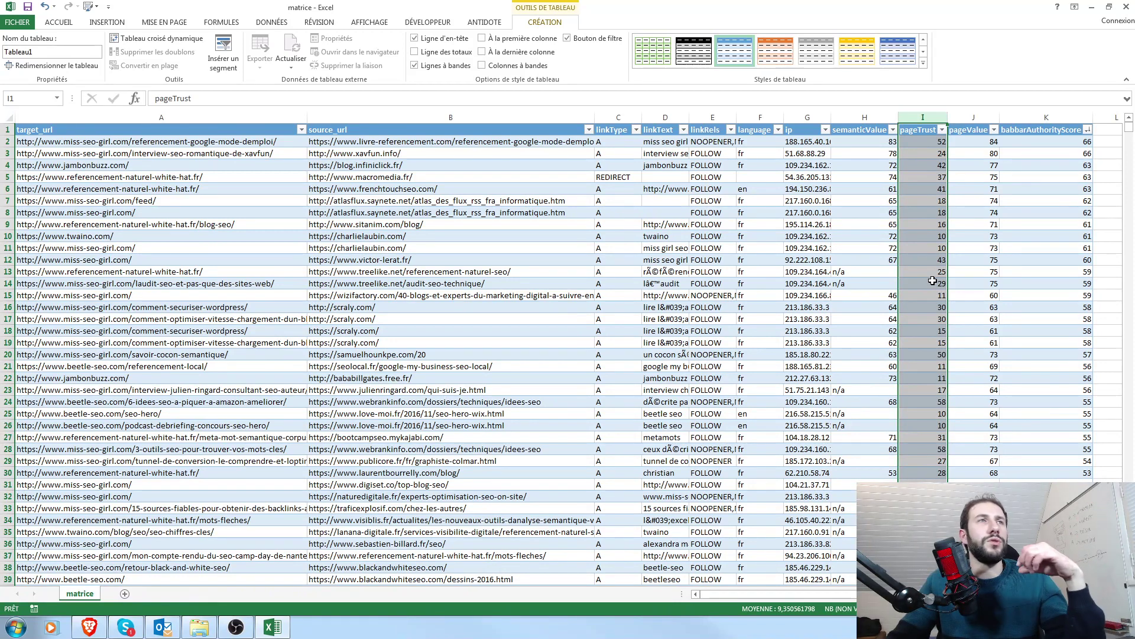
click(873, 117)
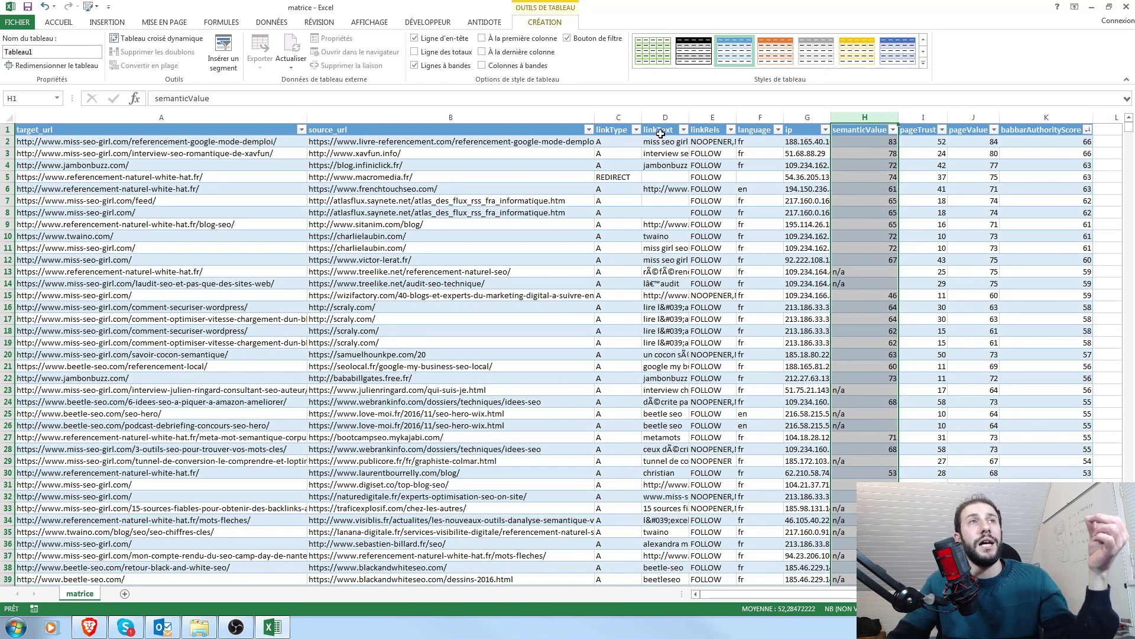
click(666, 115)
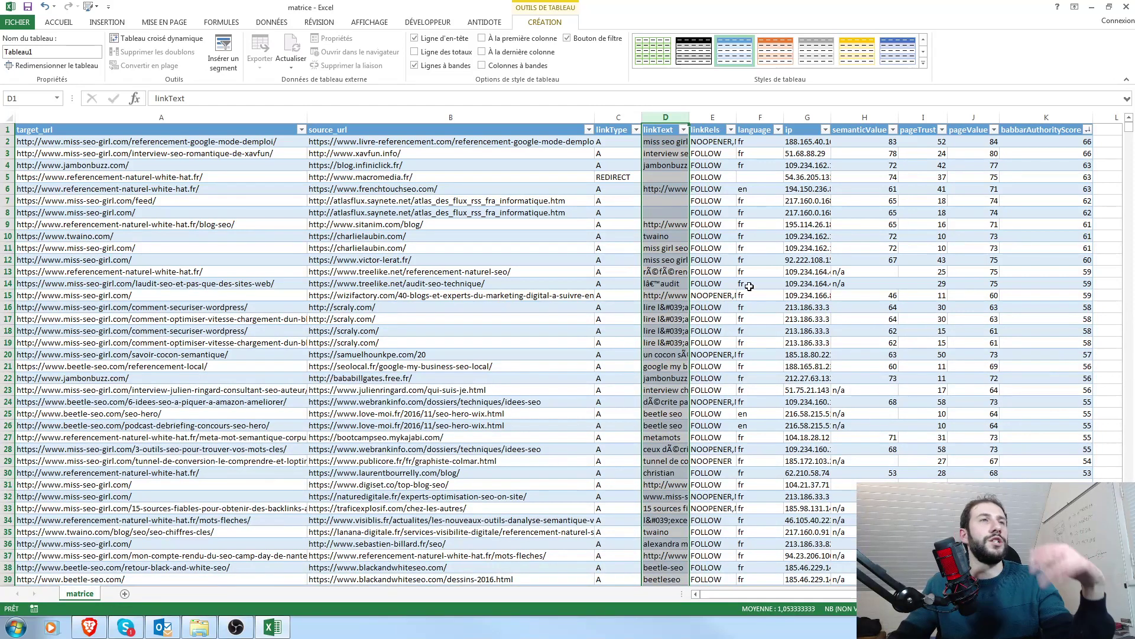
click(628, 117)
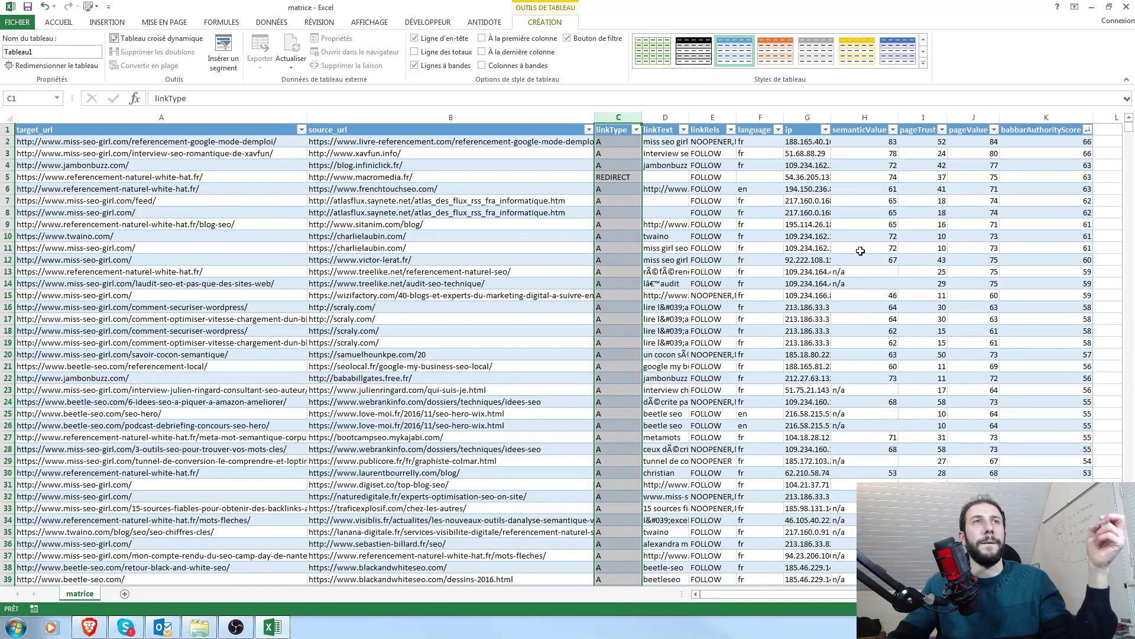
click(809, 117)
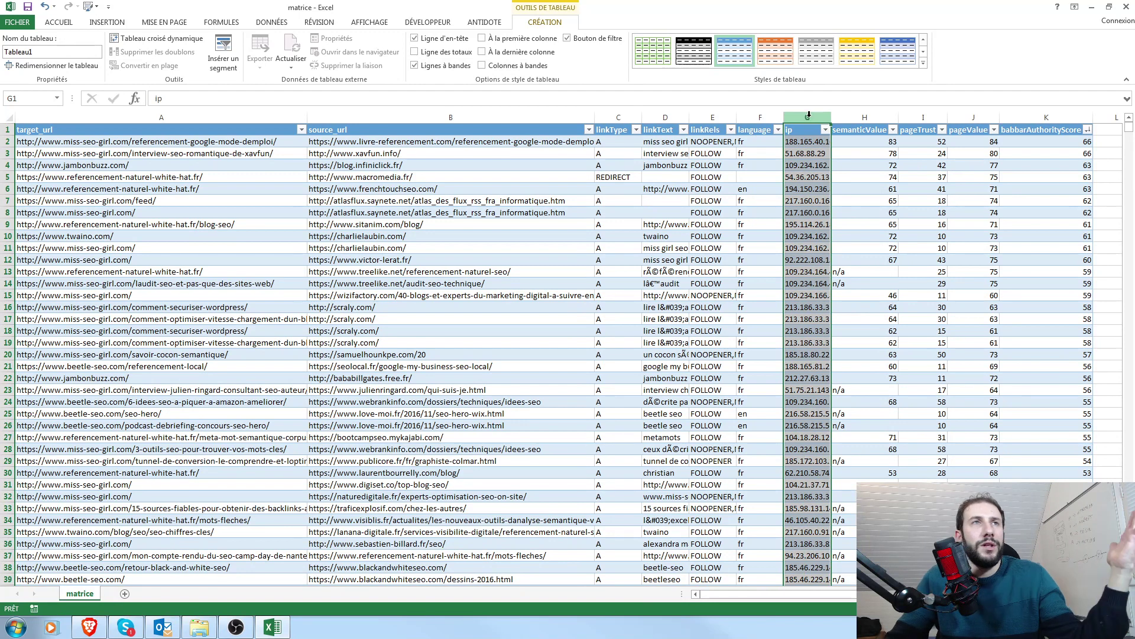
click(759, 119)
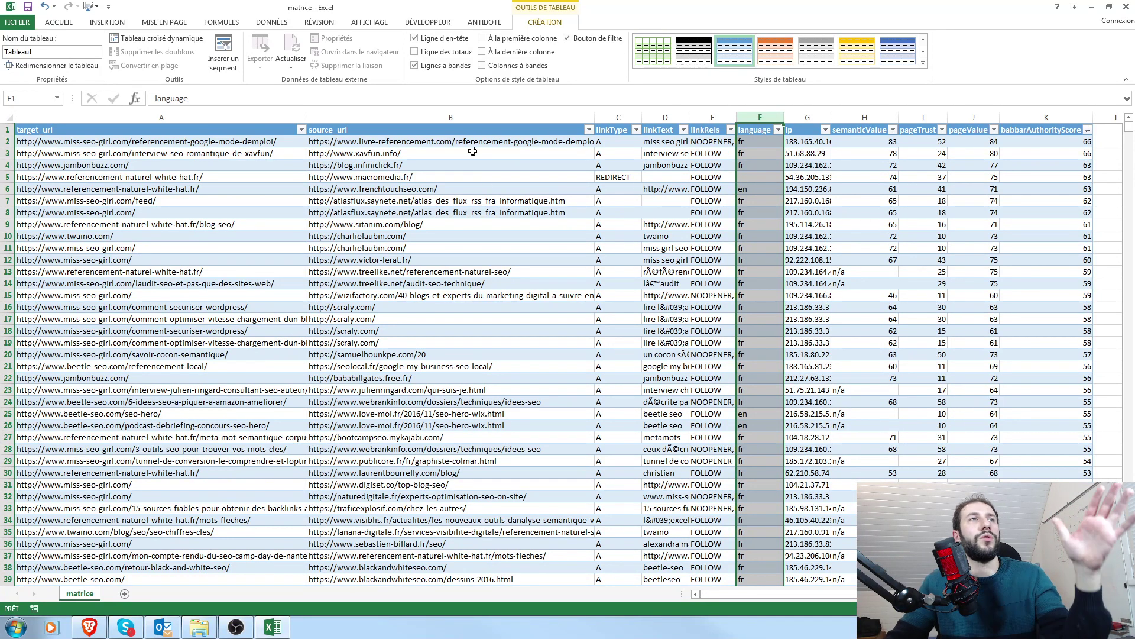
click(468, 116)
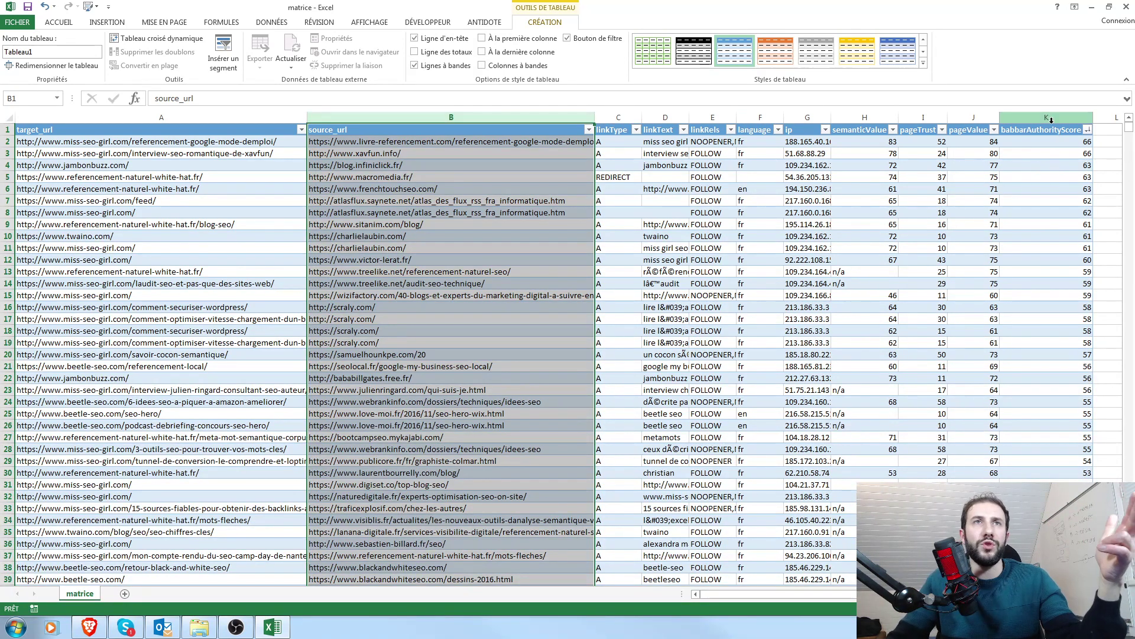
Inspect row 2's authority score, target URL and source URL, and widen the linkText column slightly
click(1054, 142)
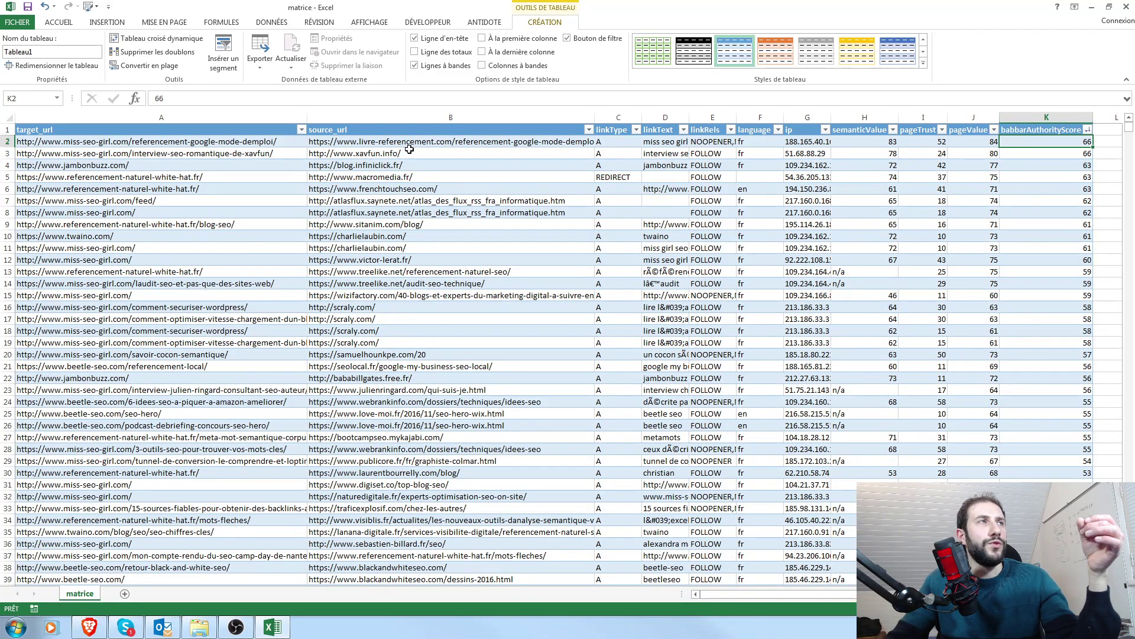
click(172, 140)
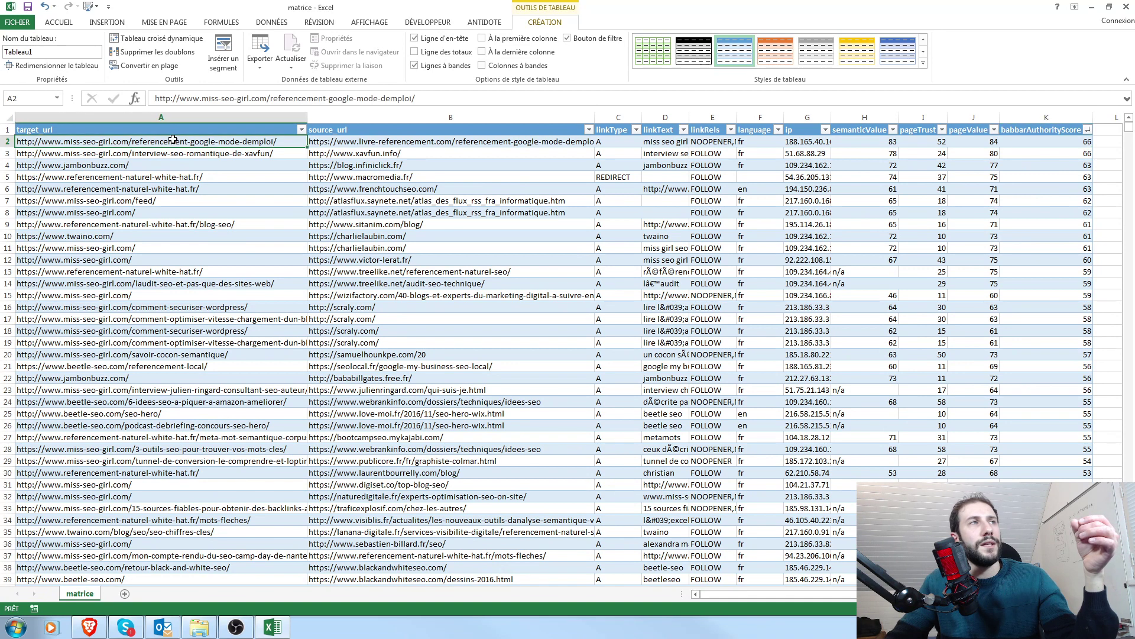
click(452, 141)
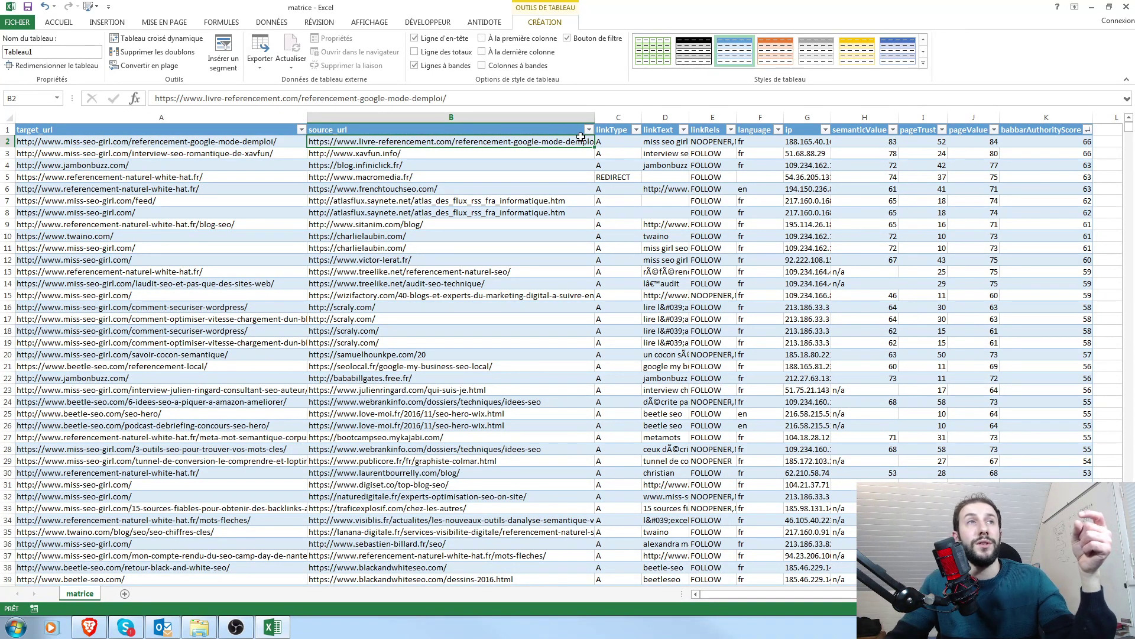
drag(689, 112, 707, 112)
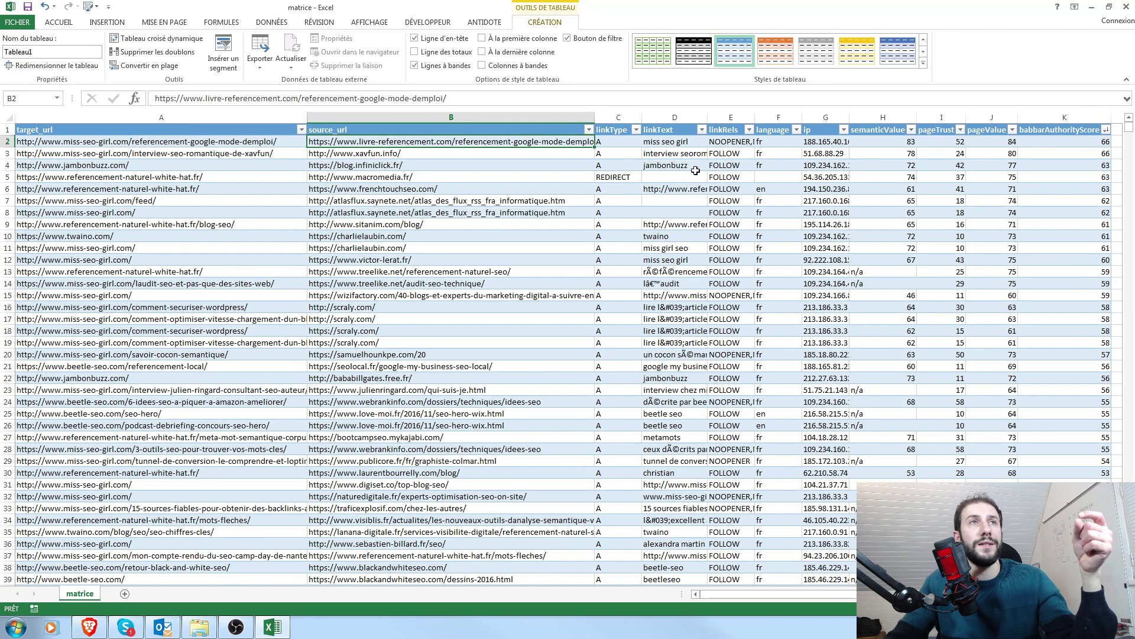
Check row 2's link text, source URL, semanticValue, pageValue and pageTrust
click(680, 144)
click(551, 144)
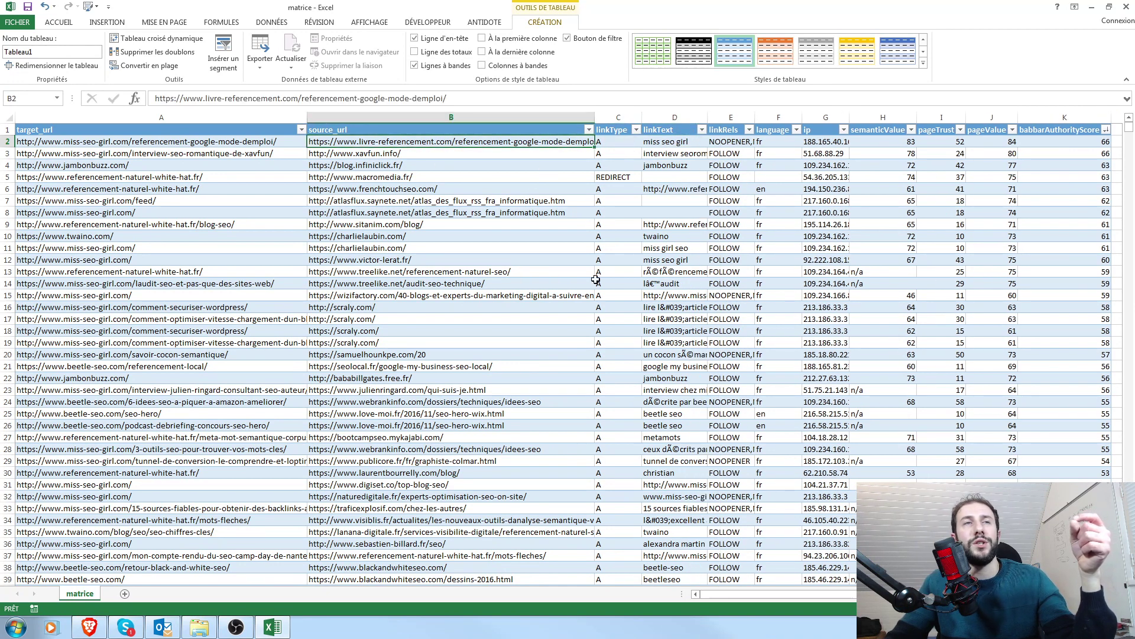
click(887, 143)
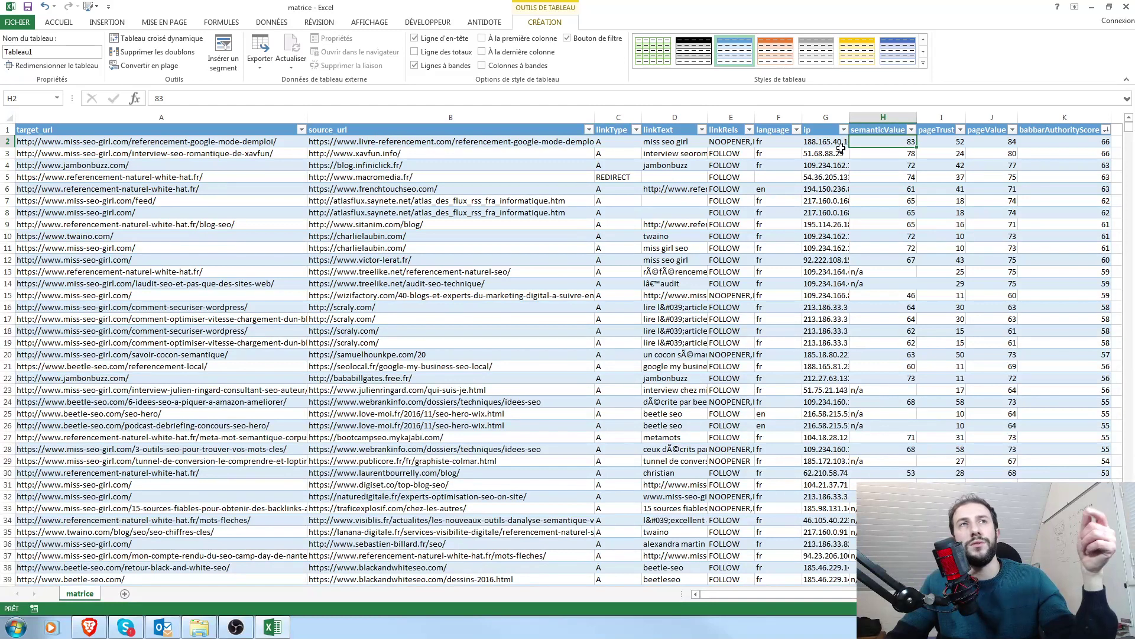
click(997, 144)
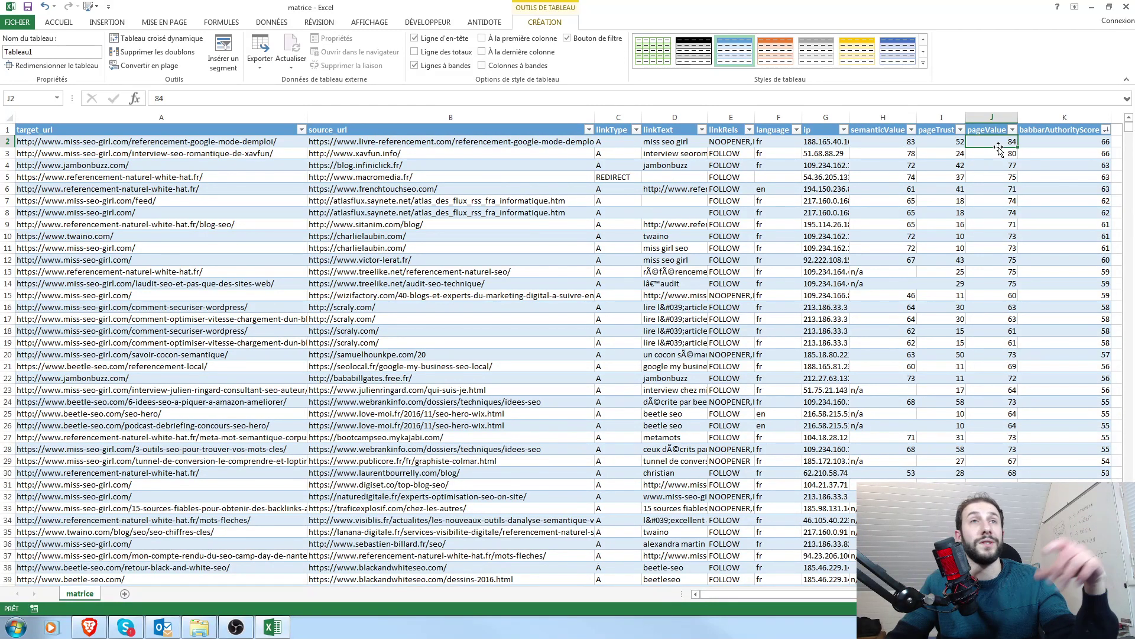
click(953, 142)
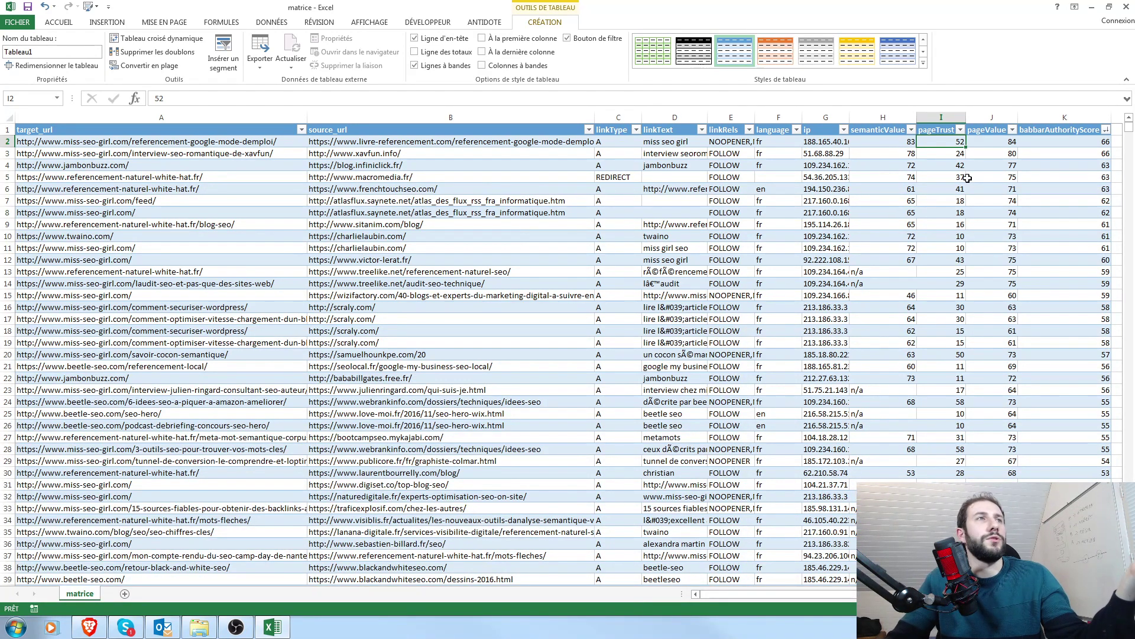
Copy the source URL from row 2 and open that page in a new tab of the Brave browser
click(495, 142)
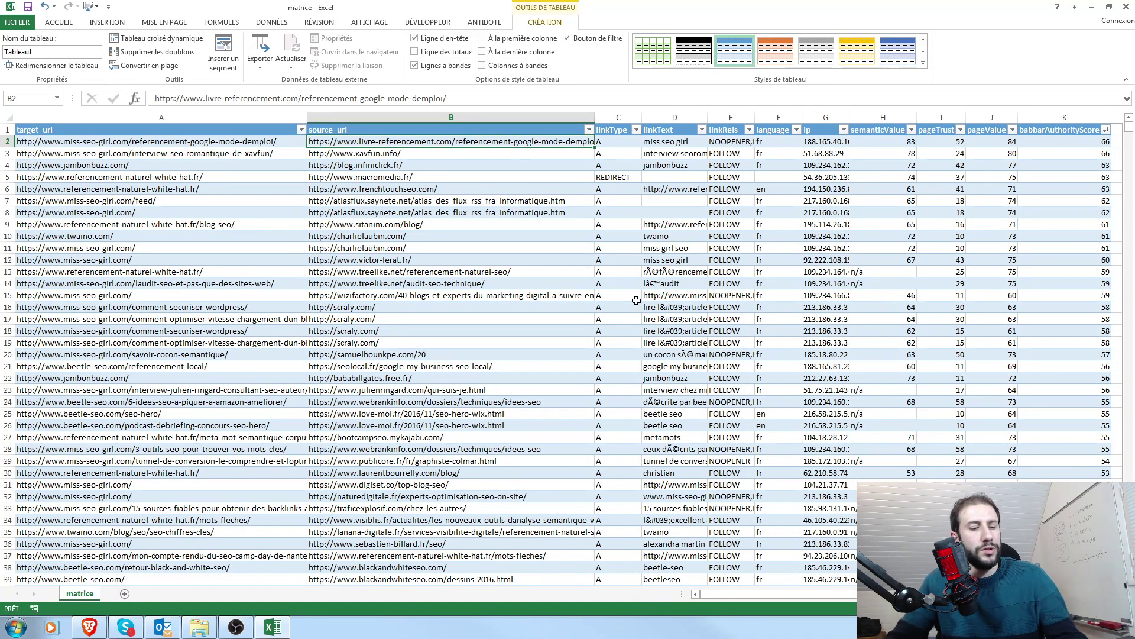
key(ctrl+c)
click(89, 627)
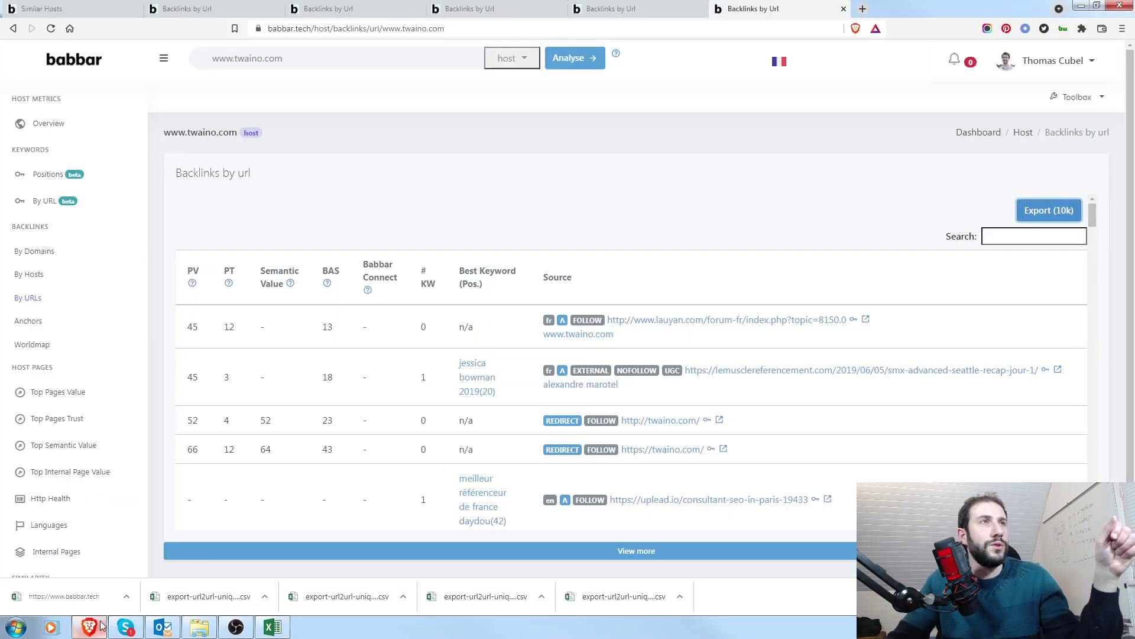
click(864, 9)
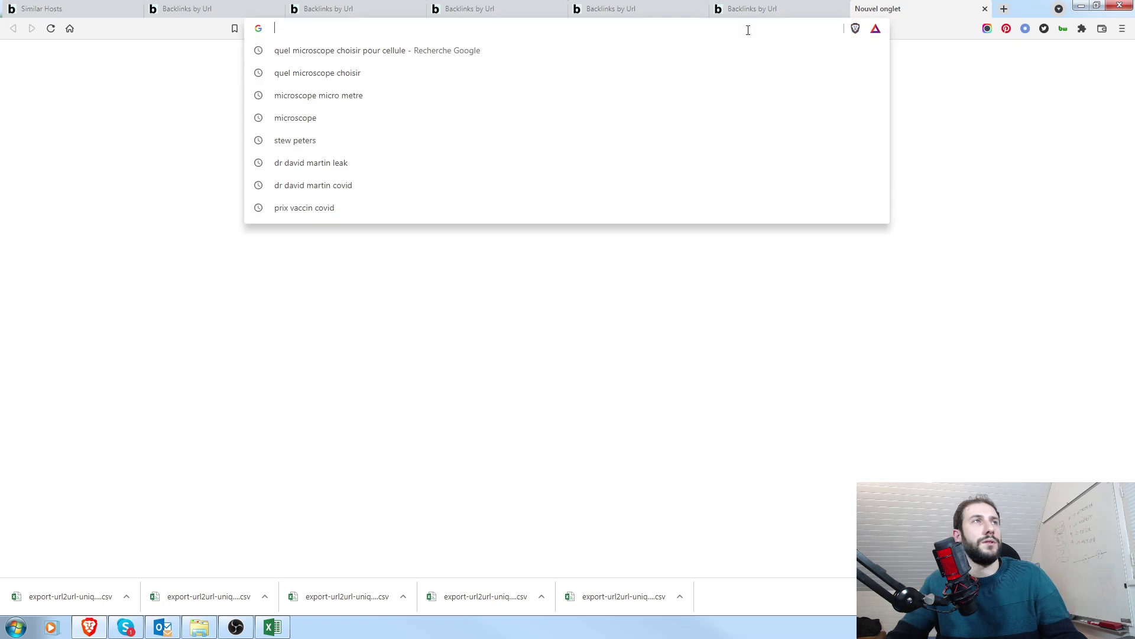
key(ctrl+v)
key(Return)
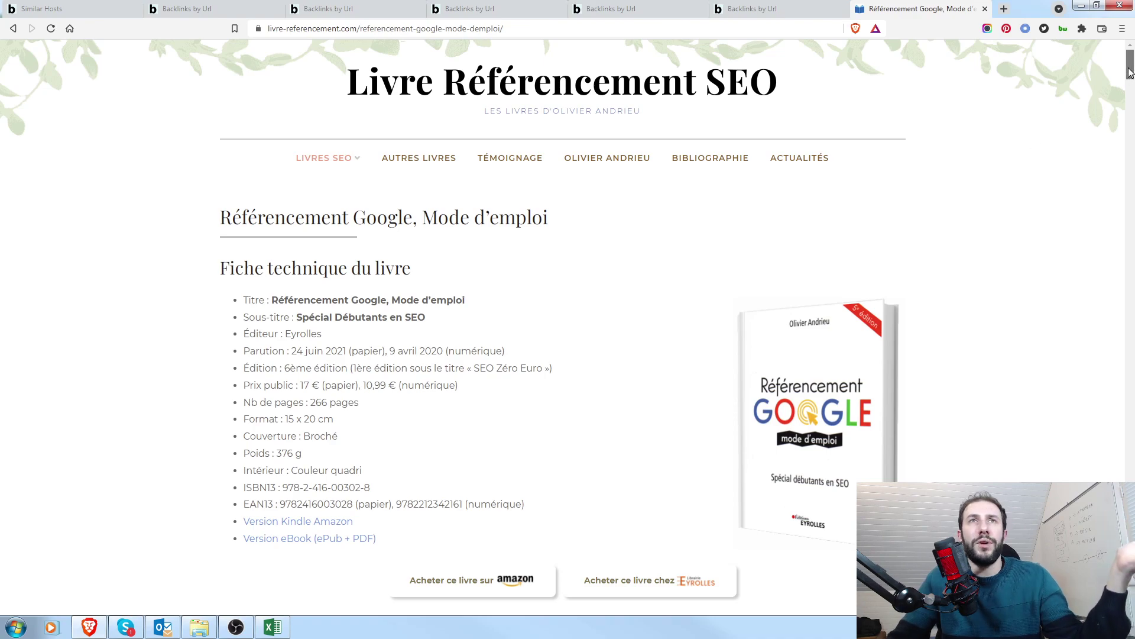
Locate the Miss SEO Girl backlink in the list of links near the end of the page and highlight it
drag(1129, 75, 1118, 596)
drag(289, 255, 220, 257)
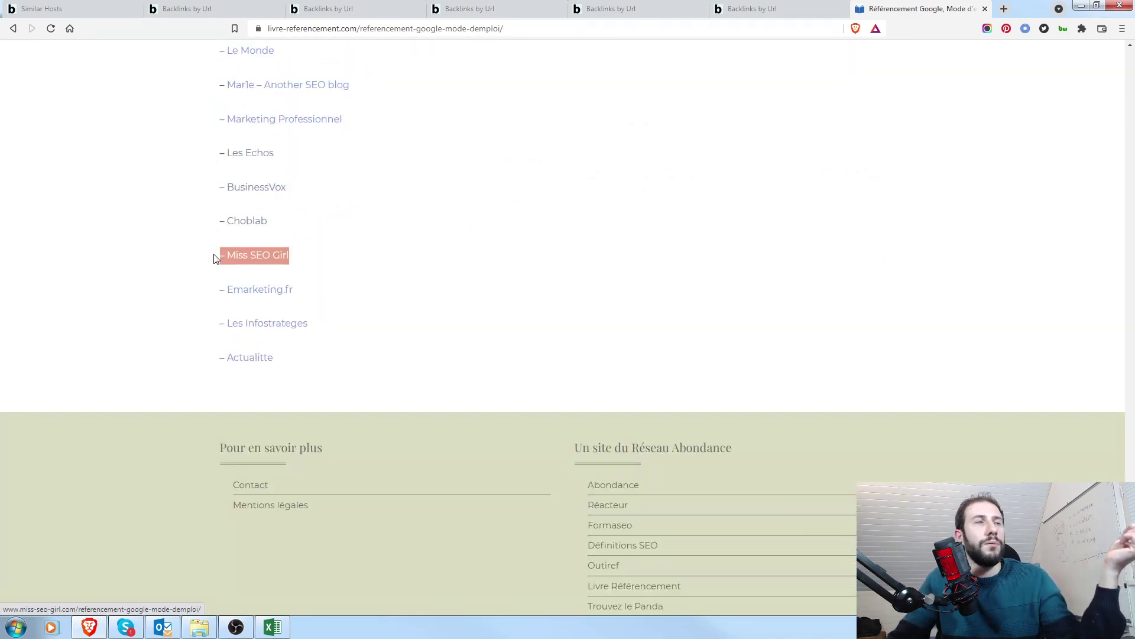
click(798, 317)
Return to the start of the page and look through the book's technical details, presentation and summary
drag(1118, 596, 1130, 59)
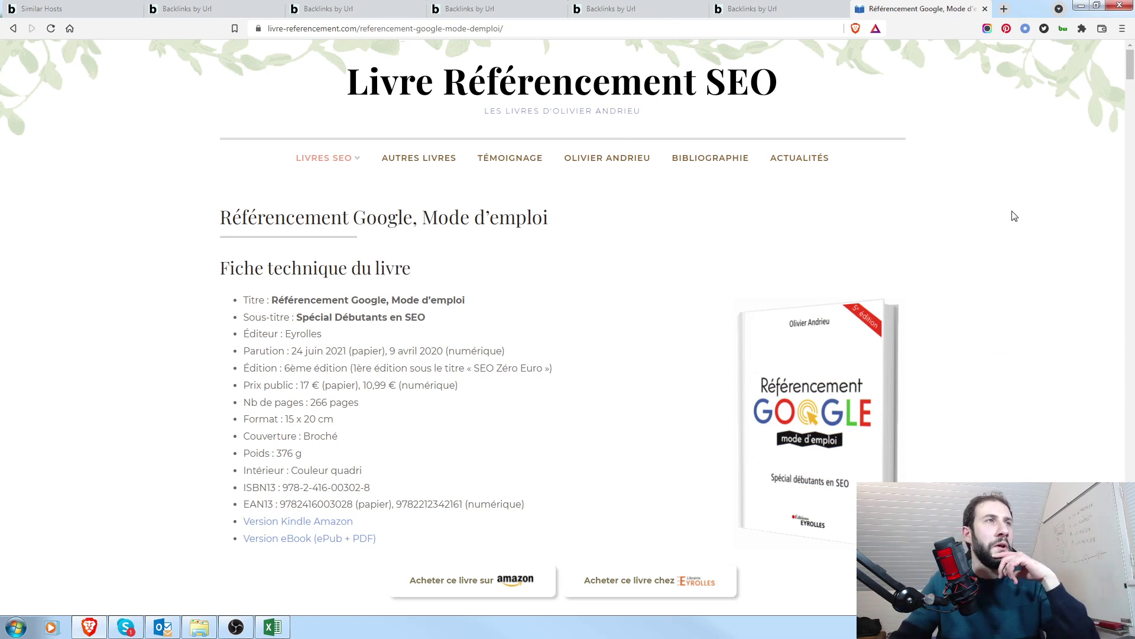
scroll(980, 265, down, 1)
scroll(982, 260, down, 12)
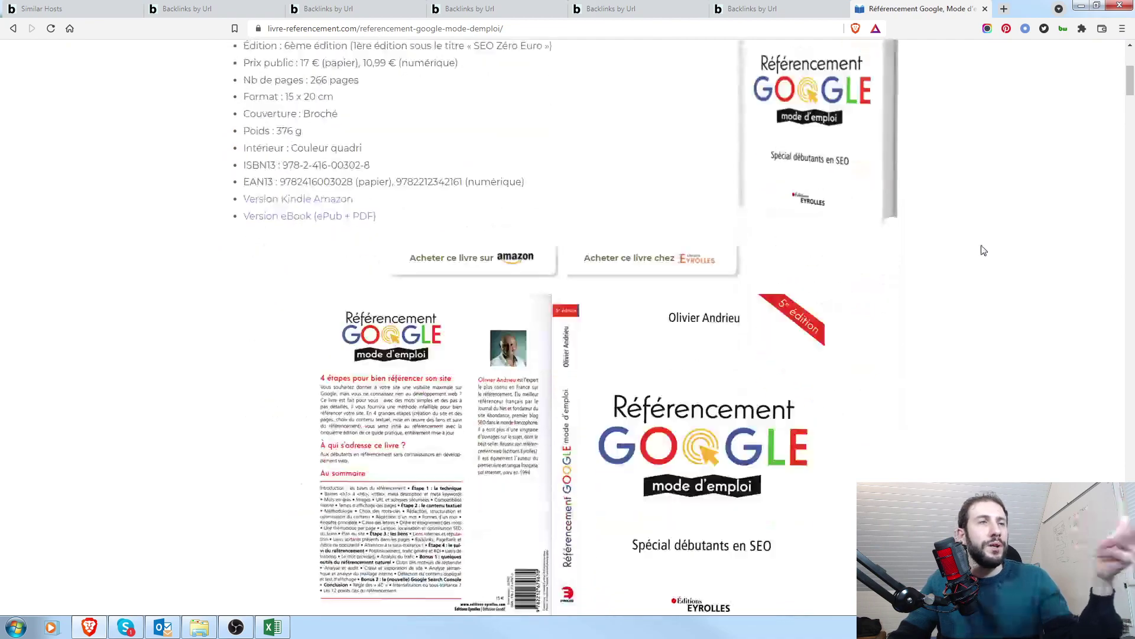
scroll(989, 236, down, 8)
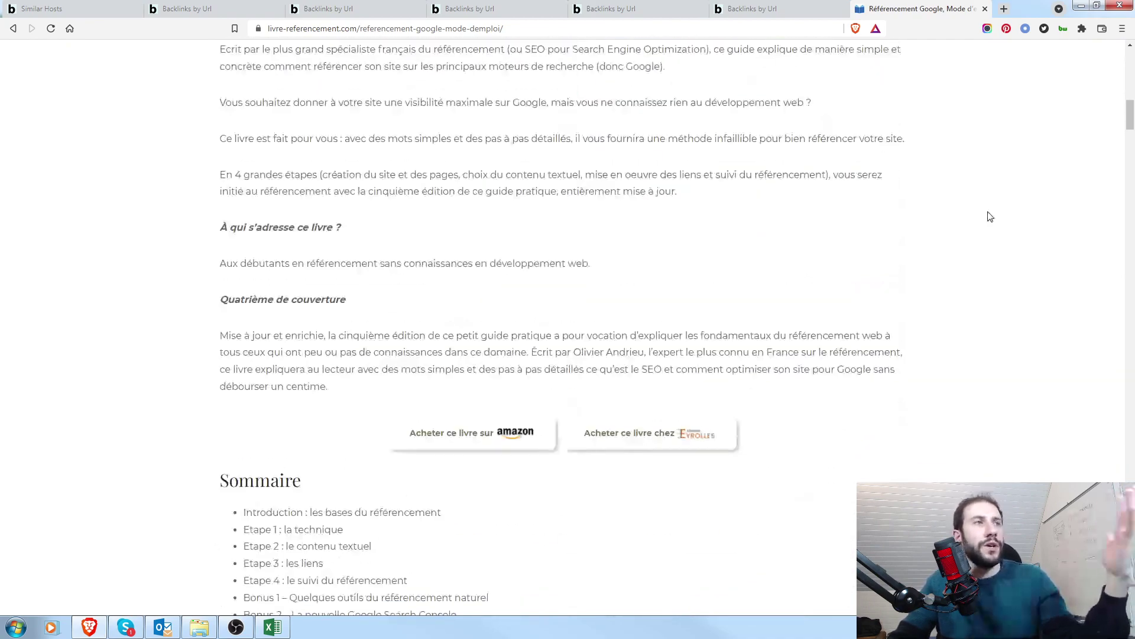
Look through the book page's questions and answers, reader testimonials and the website links under each testimonial
scroll(1000, 213, down, 14)
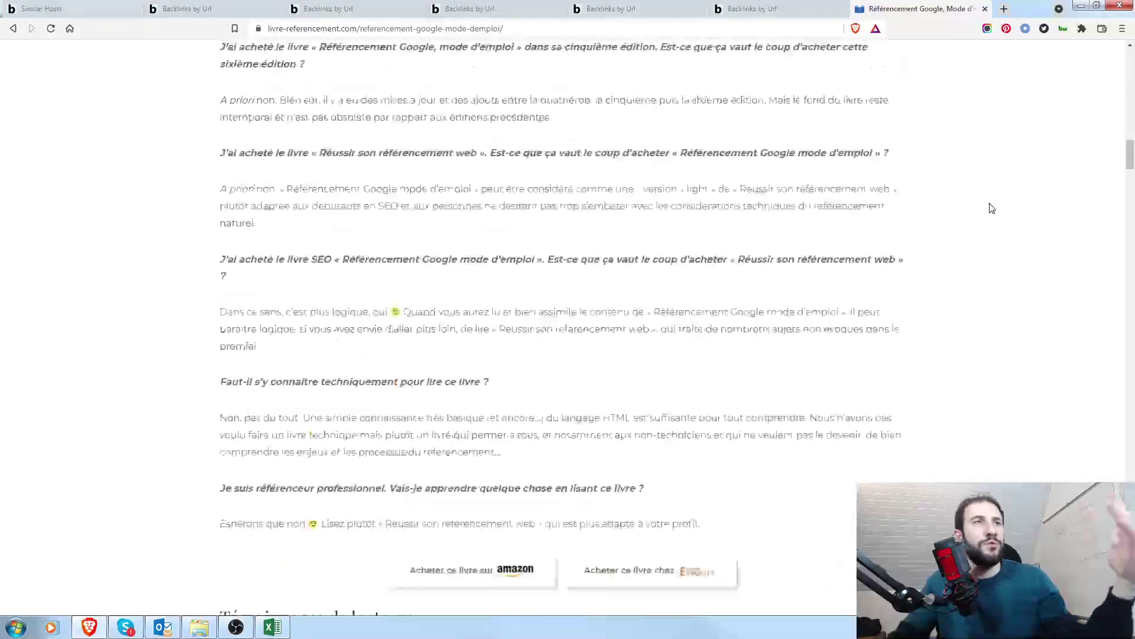
scroll(1019, 222, down, 3)
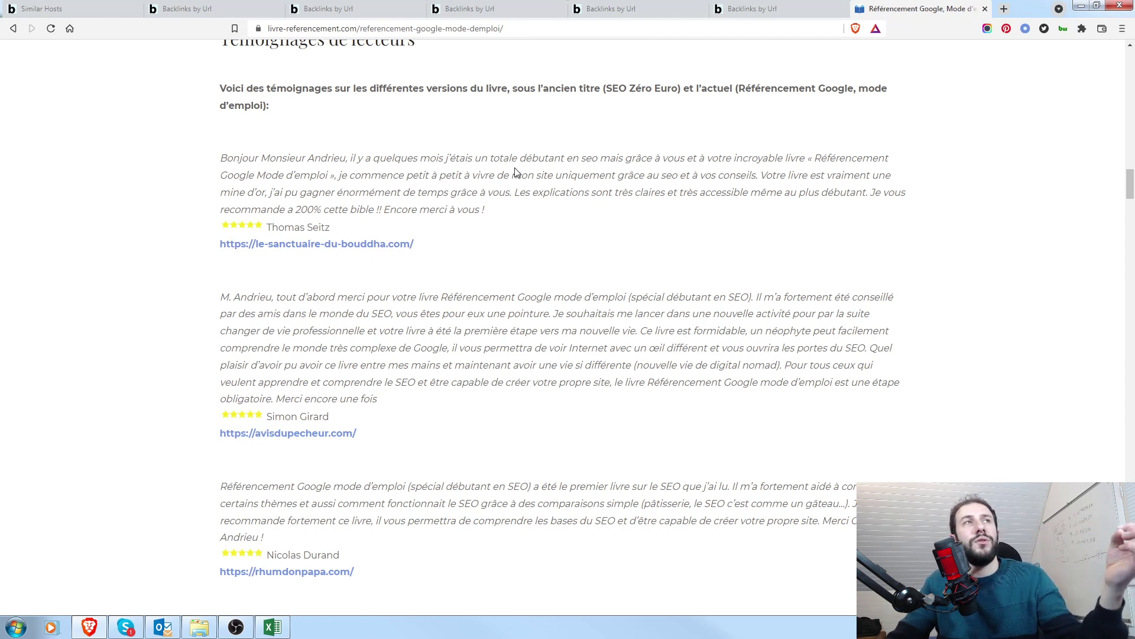
scroll(973, 207, down, 7)
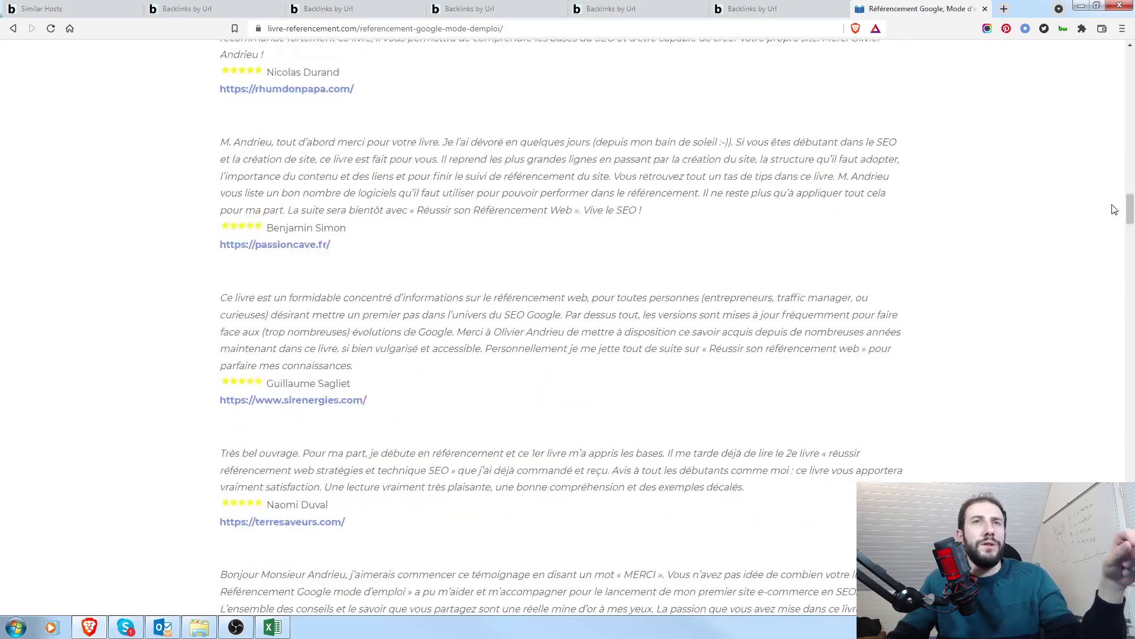
drag(1129, 208, 1127, 478)
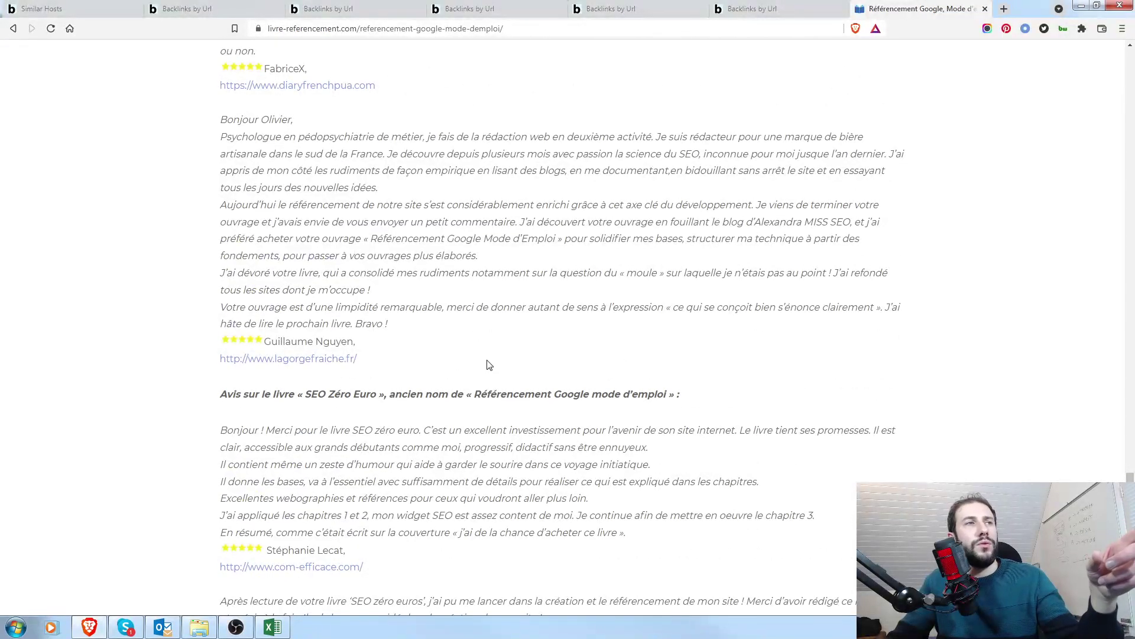
scroll(1014, 342, down, 15)
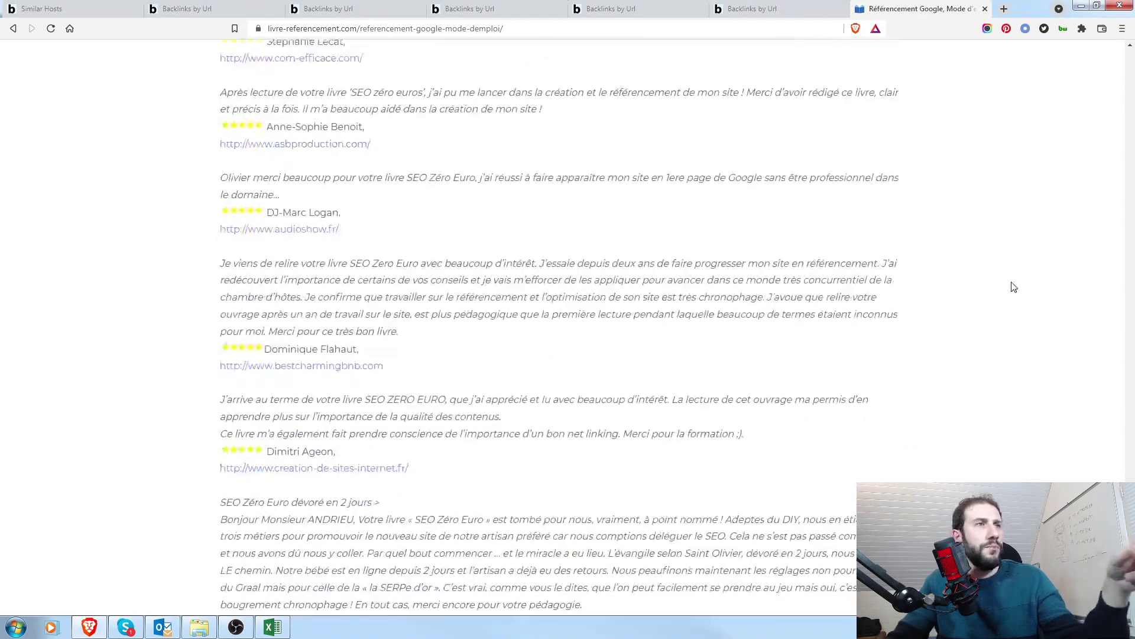
Find the "La presse et le Web en parlent" list near the page end, highlight it, and clear the highlight
scroll(1005, 286, down, 10)
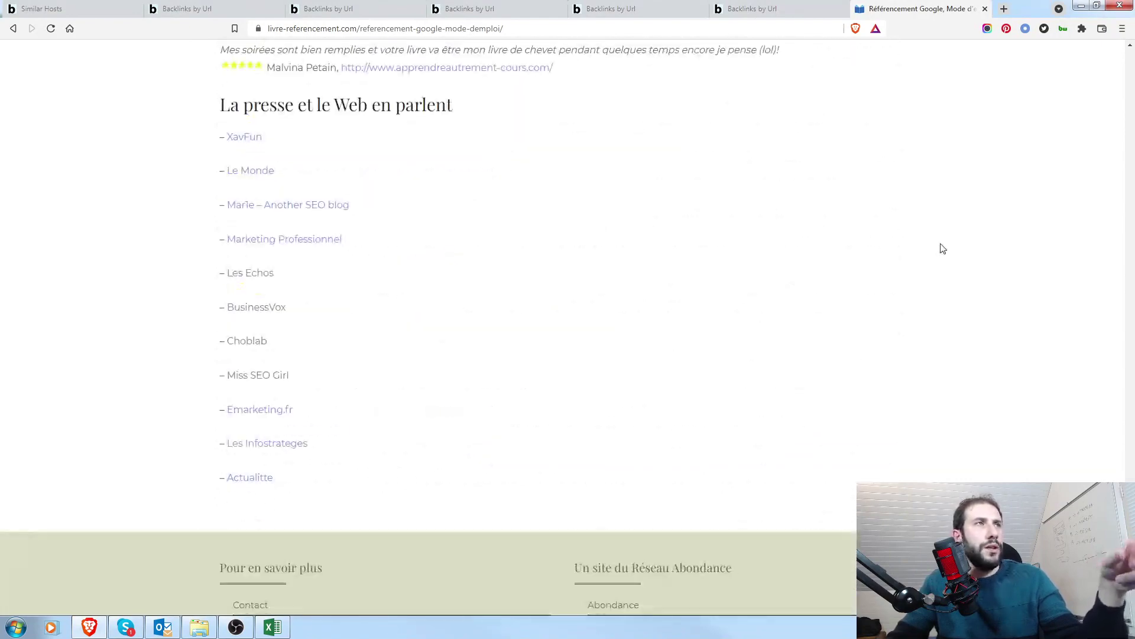
drag(220, 104, 581, 436)
click(679, 393)
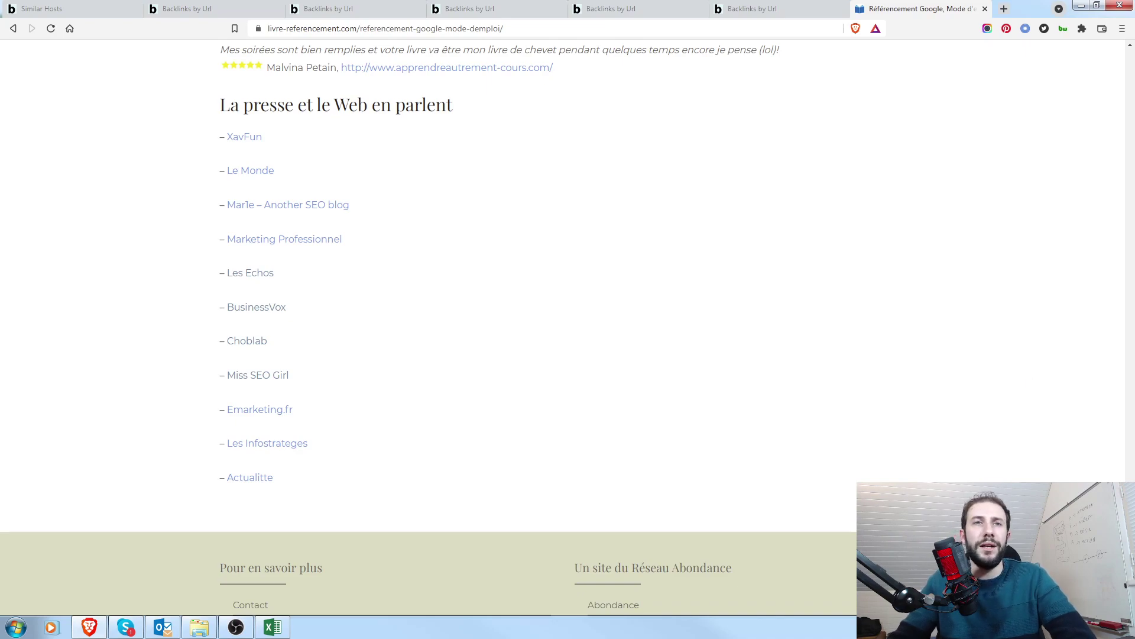
Open the site's Autres livres page and look through its Guides PDF and Préfaces sections
drag(1130, 573, 1112, 61)
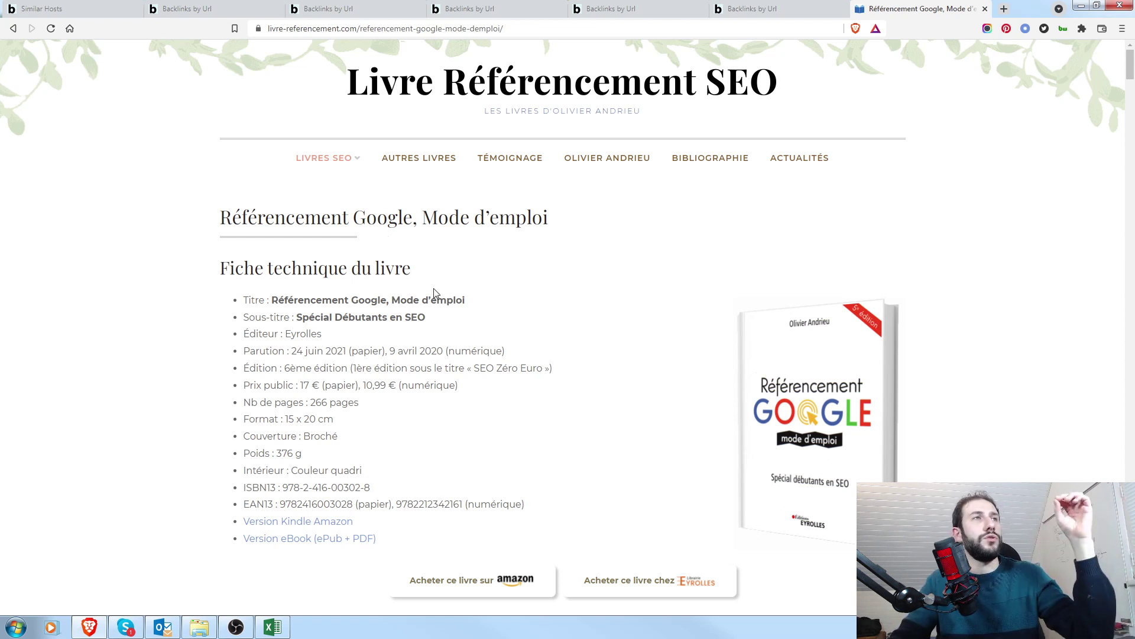
mouse_move(343, 157)
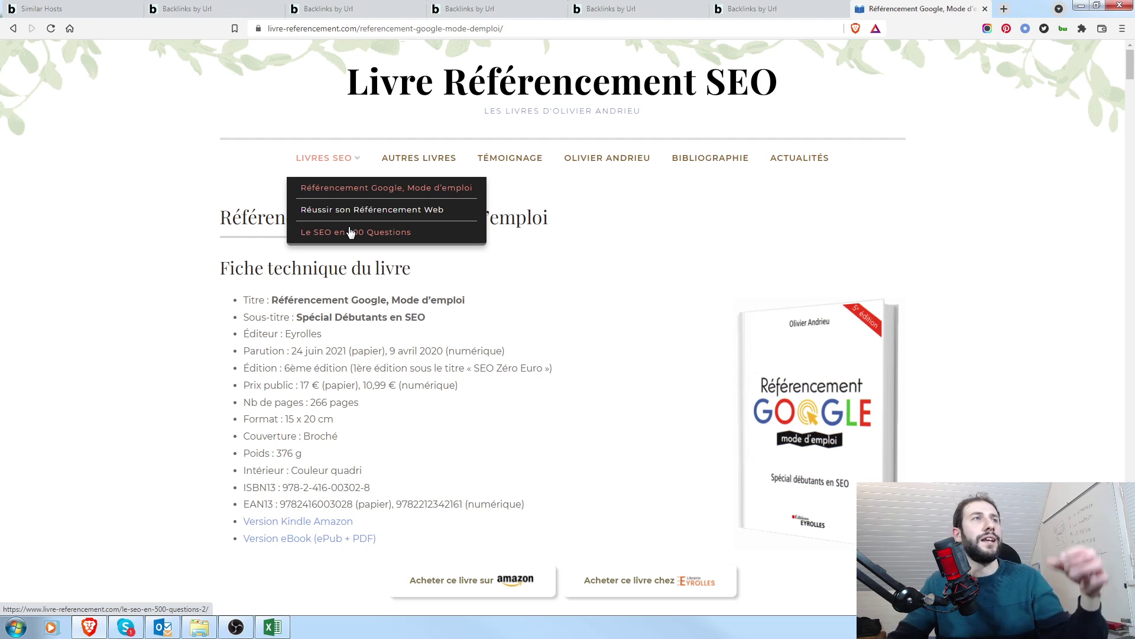
click(444, 164)
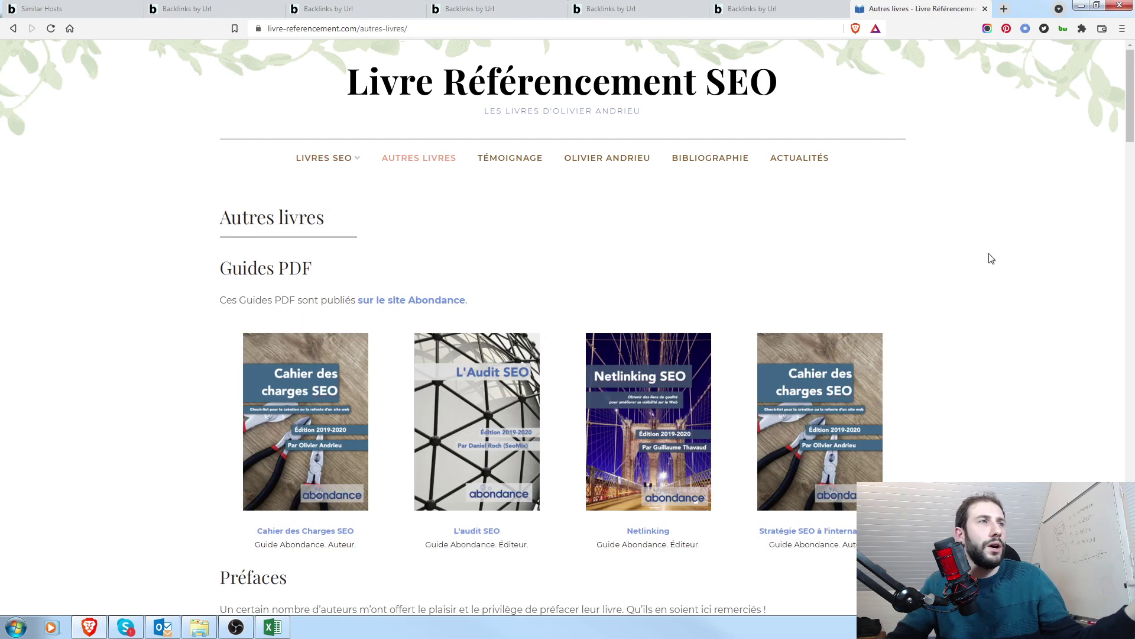
scroll(999, 256, down, 2)
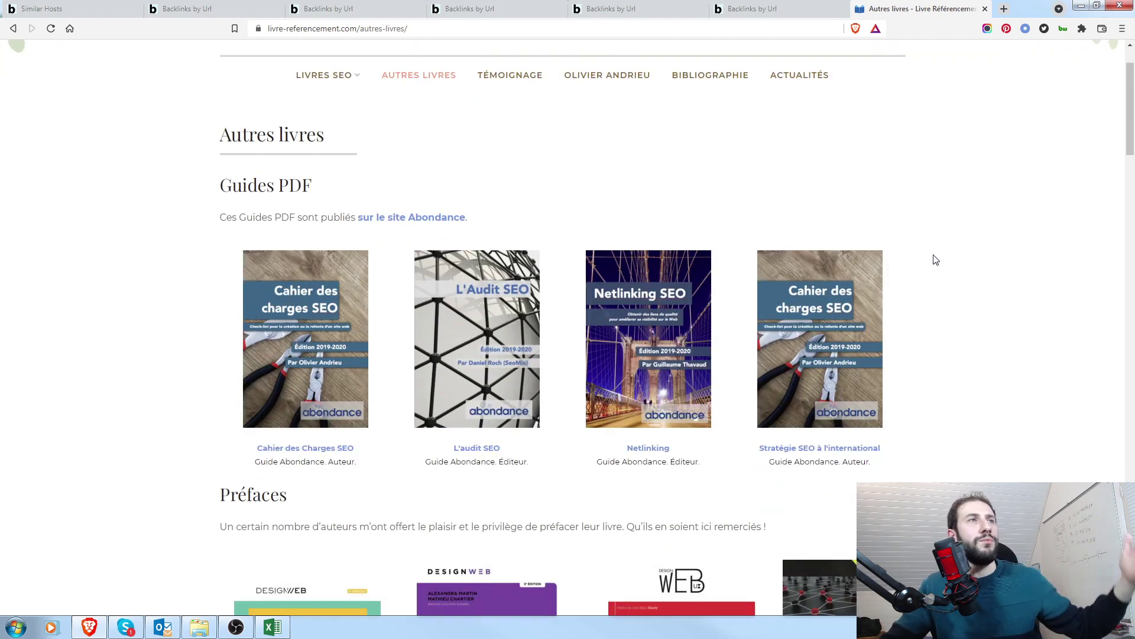
scroll(933, 207, down, 1)
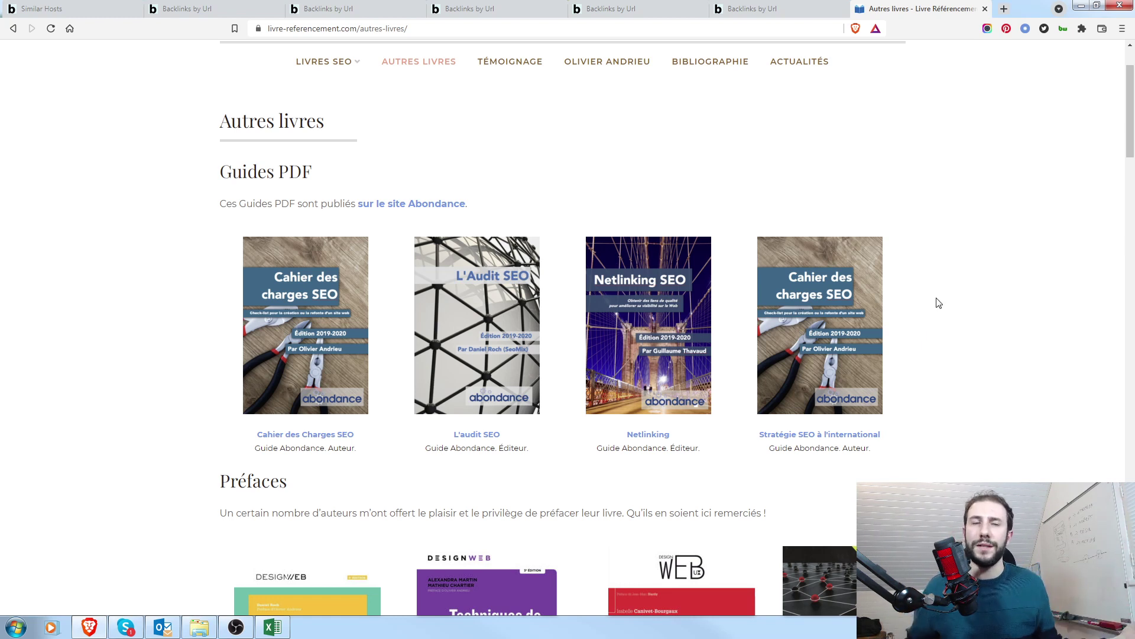
scroll(939, 303, down, 4)
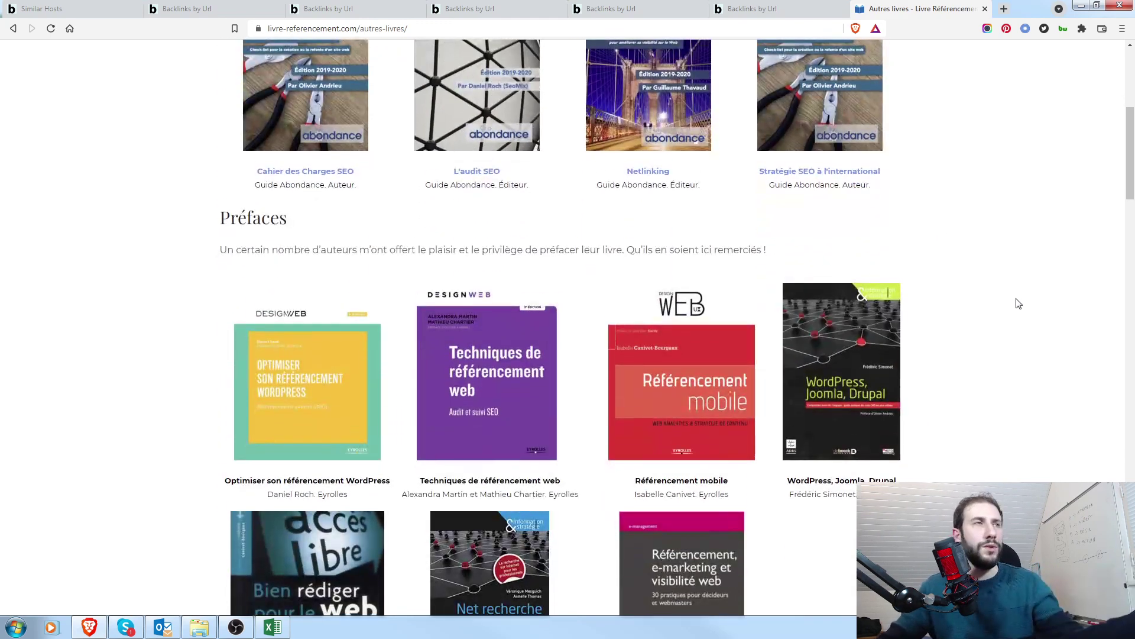
scroll(1014, 301, down, 1)
scroll(1032, 261, down, 3)
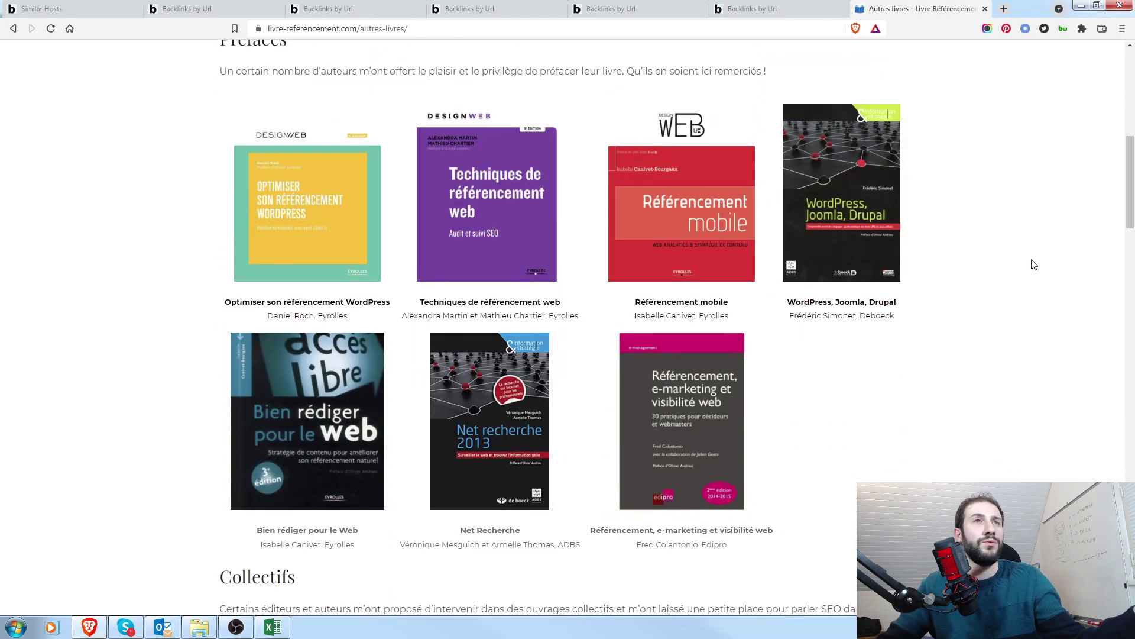
Look through the Collectifs, Responsable de Collection, Roman and Bandes Dessinées sections of the Autres livres page
scroll(1076, 242, down, 4)
scroll(1078, 236, down, 2)
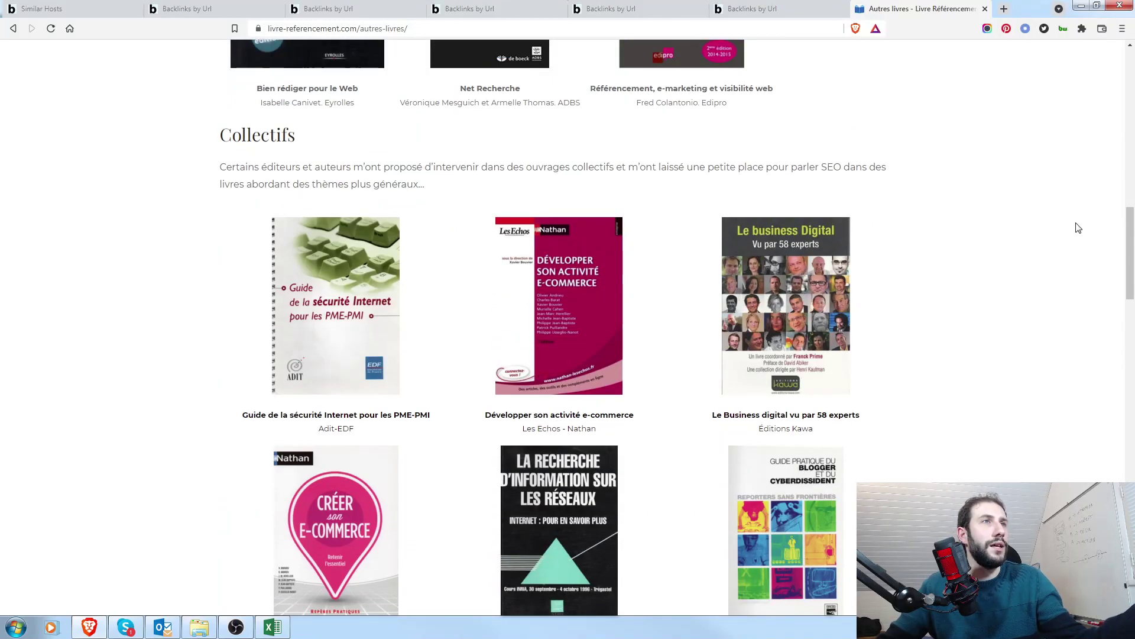
scroll(1078, 228, down, 10)
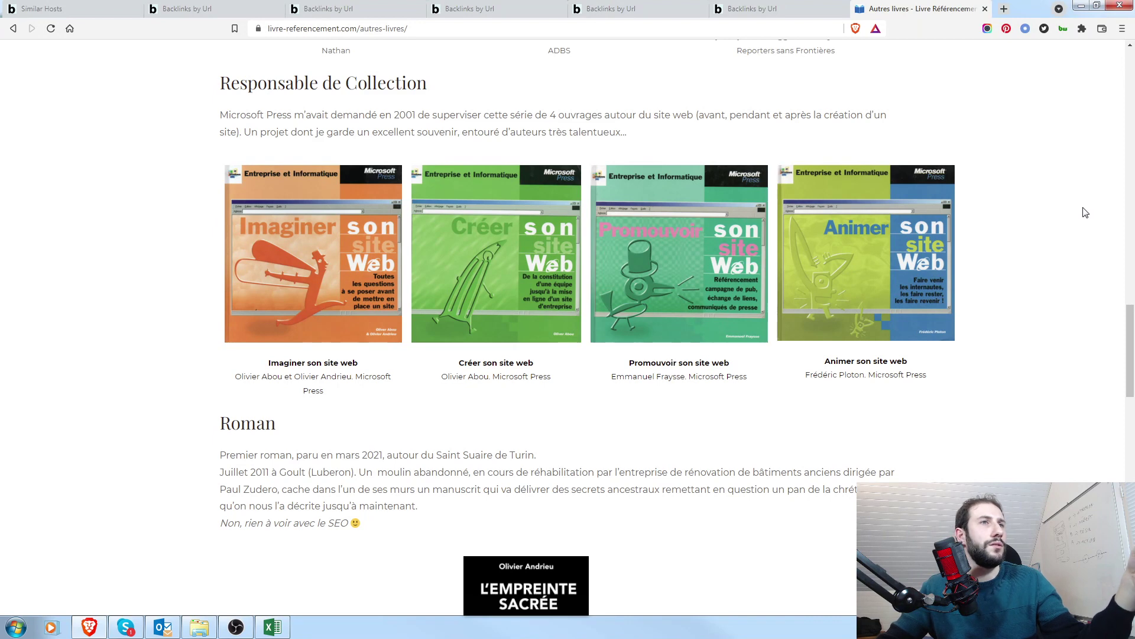
scroll(1086, 213, down, 2)
scroll(1085, 210, down, 4)
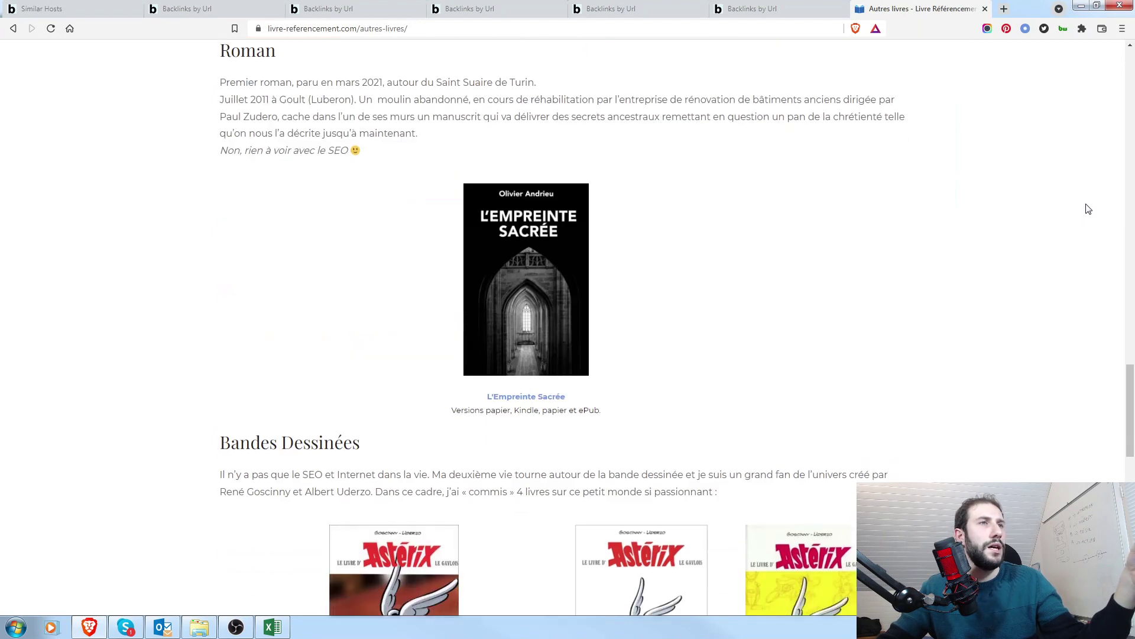
scroll(1082, 190, down, 10)
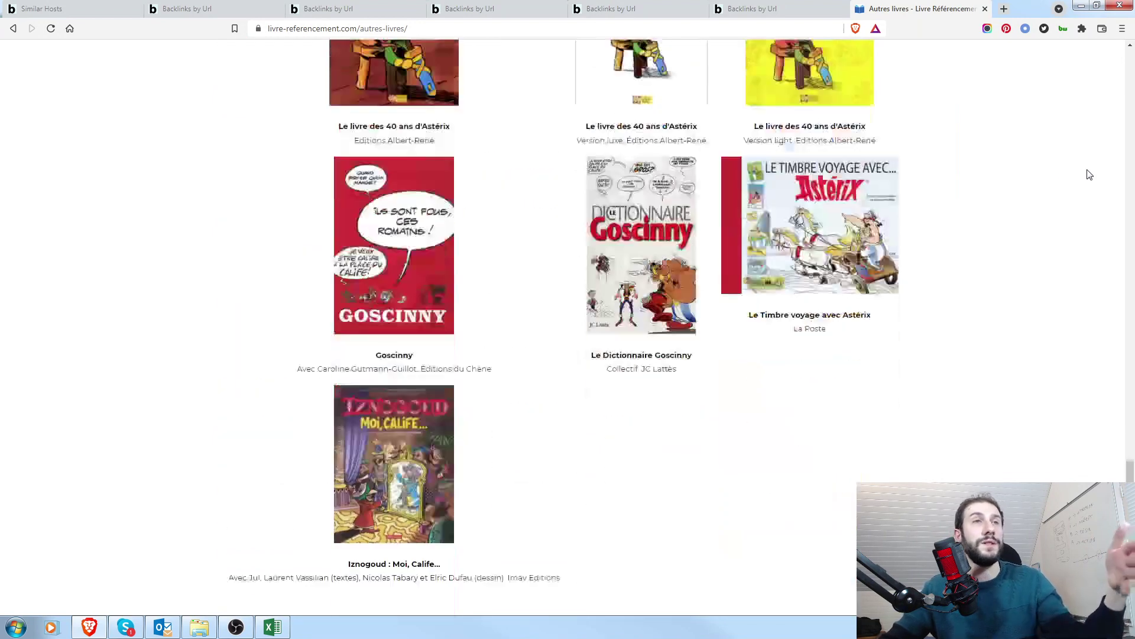
Open the Témoignage page and read its publication conditions and the testimonial form's fields
scroll(1090, 174, up, 20)
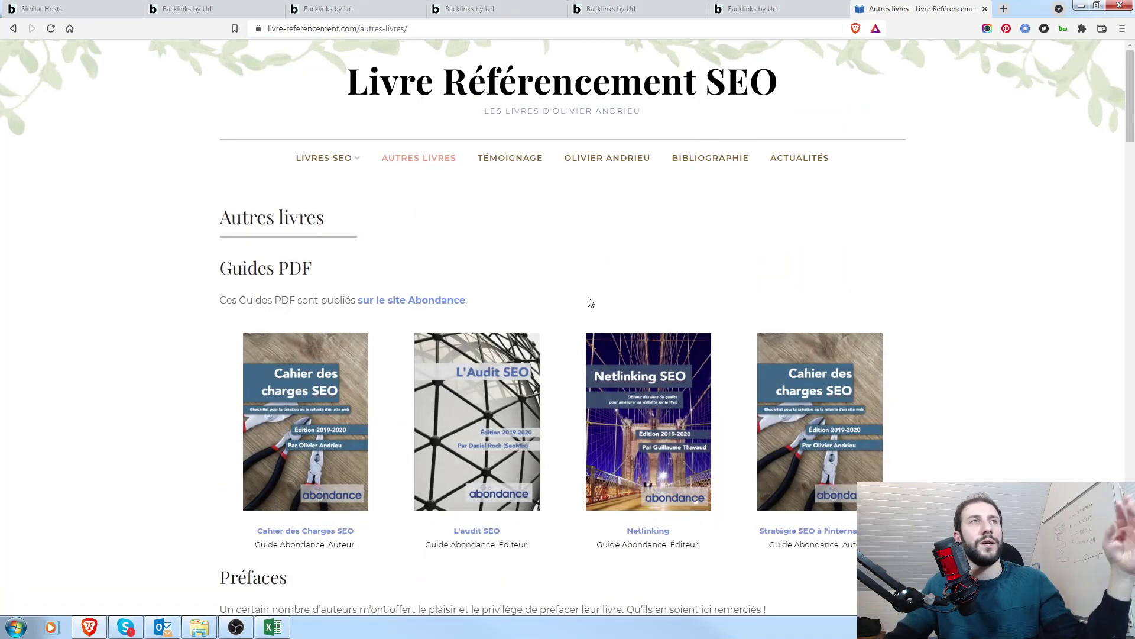
click(528, 169)
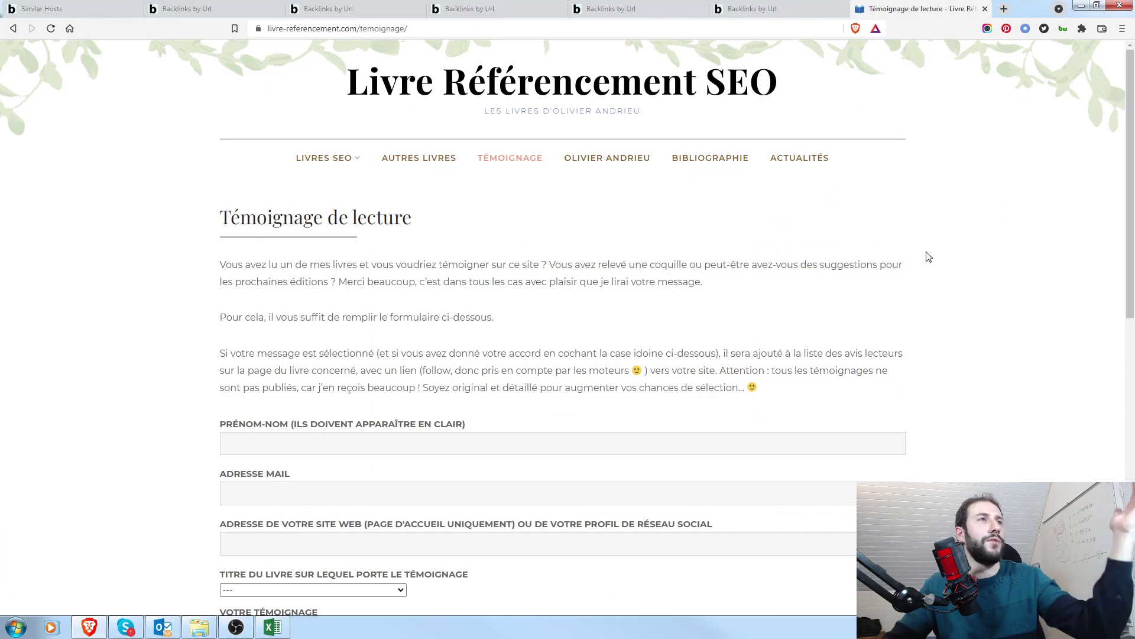
scroll(917, 192, down, 2)
scroll(940, 200, down, 1)
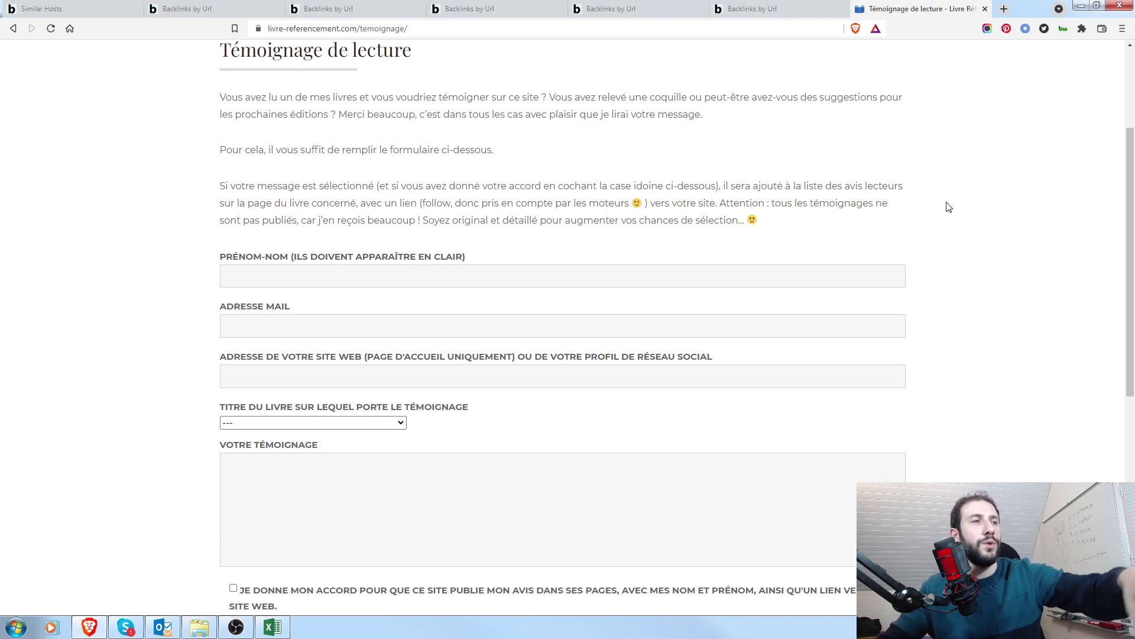
scroll(952, 219, down, 2)
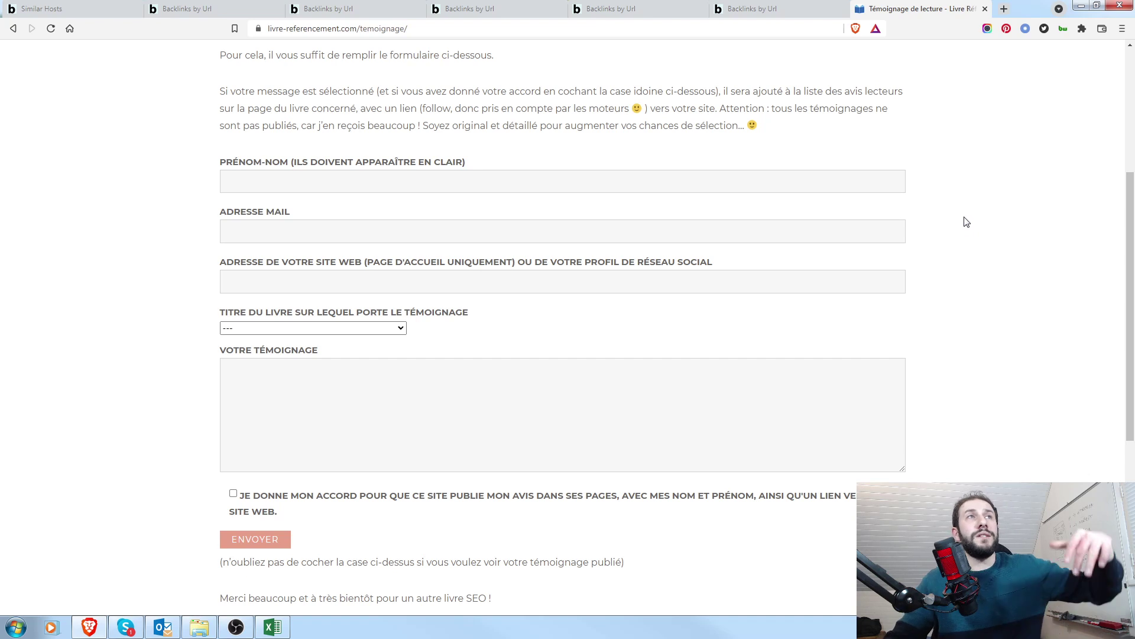
Open the author's biography page on the same site and look through his presentation
scroll(972, 222, up, 4)
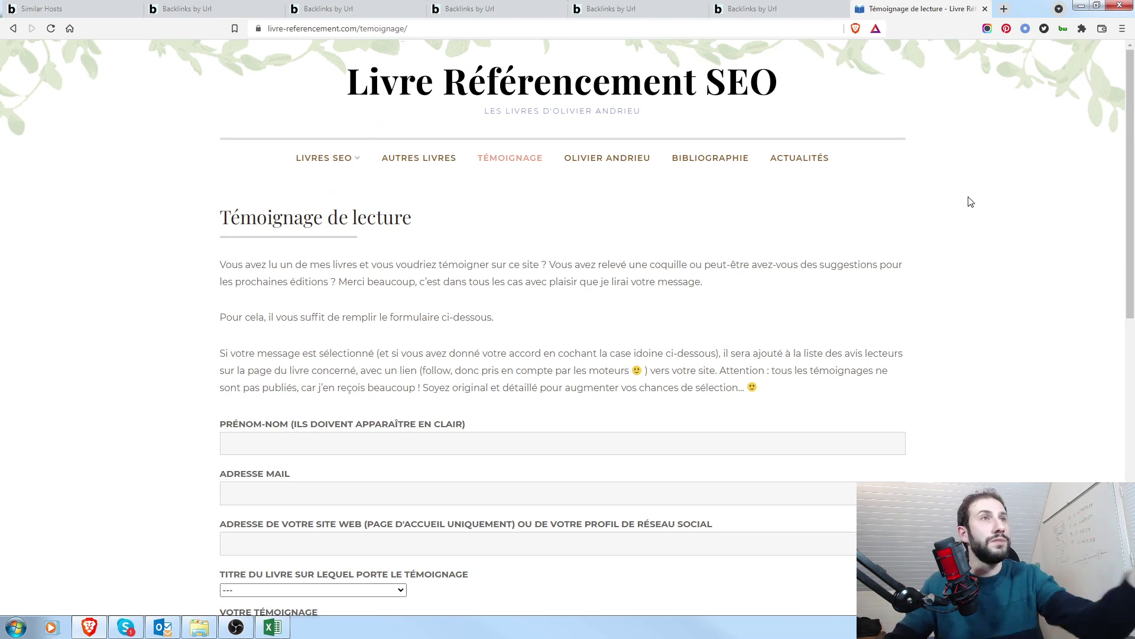
click(611, 161)
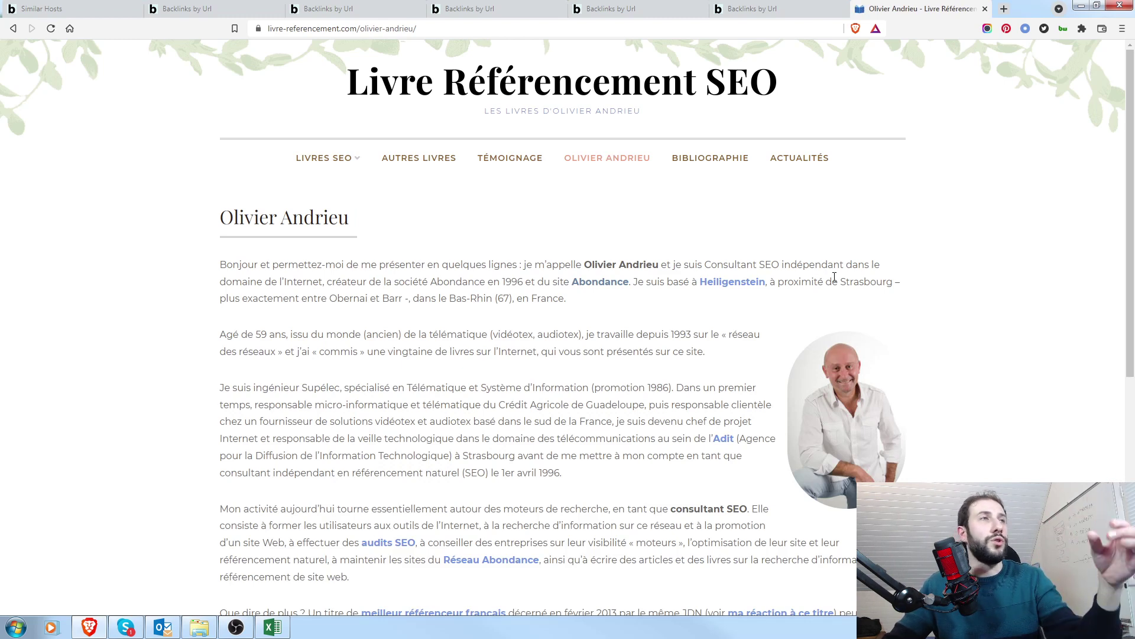
scroll(914, 247, down, 2)
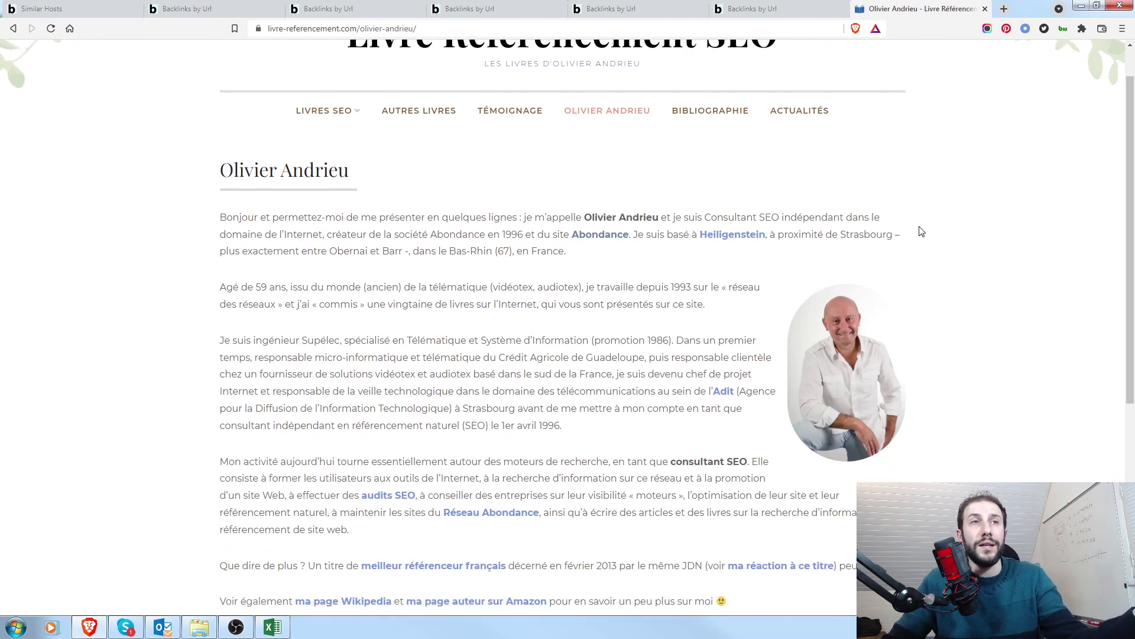
Open the Bibliographie page and look through the introduction and the book covers
scroll(970, 275, up, 2)
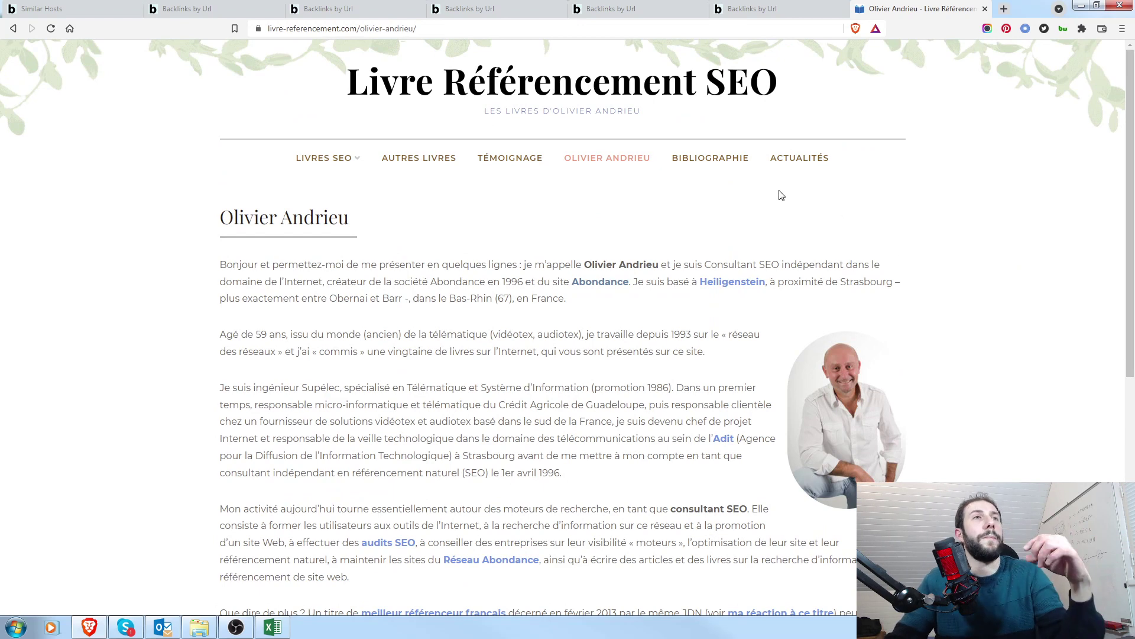
click(727, 165)
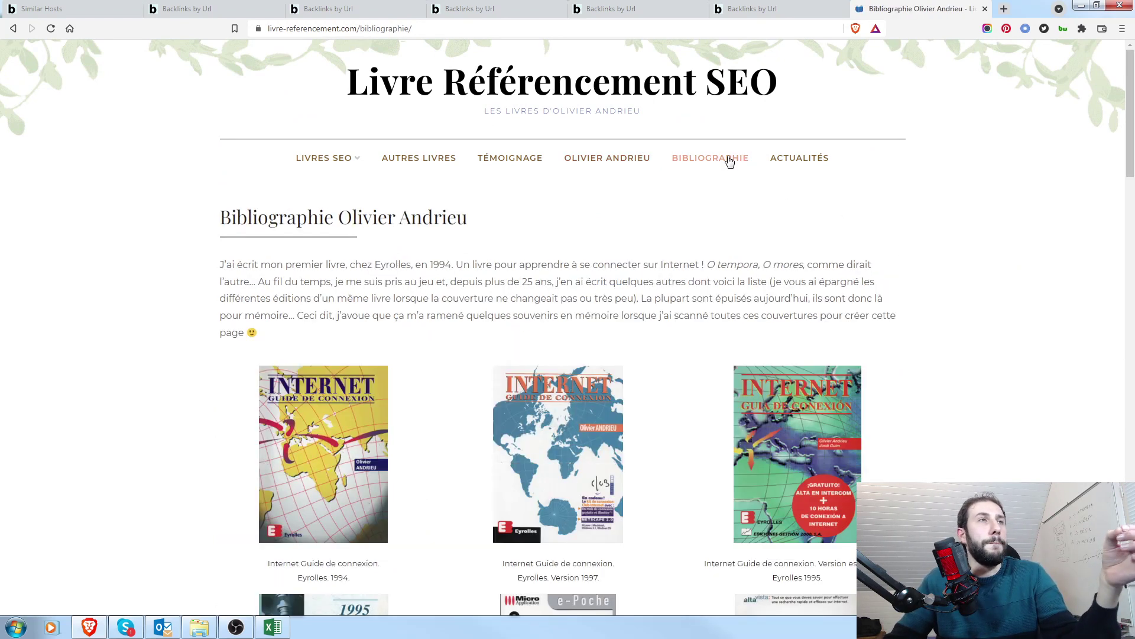
scroll(1019, 202, down, 3)
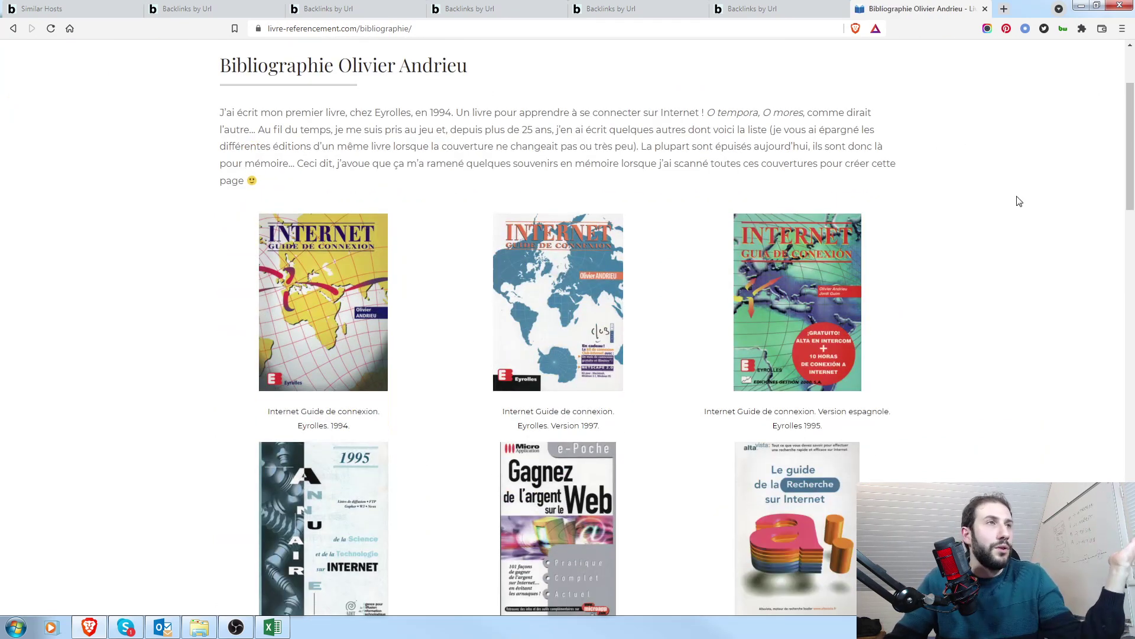
scroll(1017, 210, down, 3)
Look through the blog posts on the Actualités page and return to the site's home page
scroll(1015, 192, up, 6)
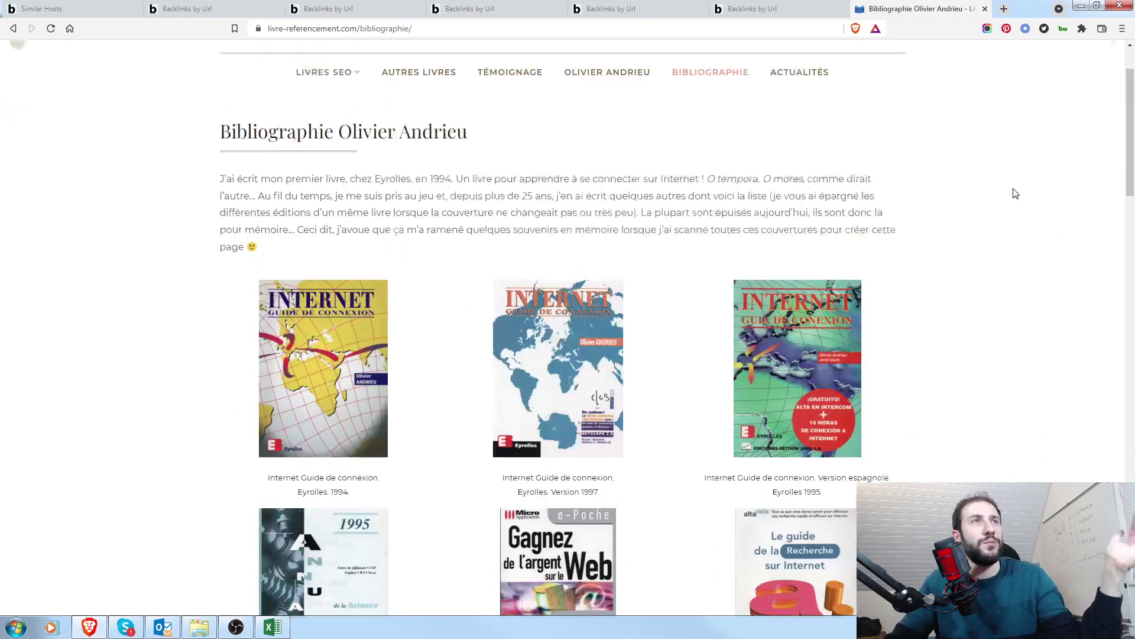
click(812, 157)
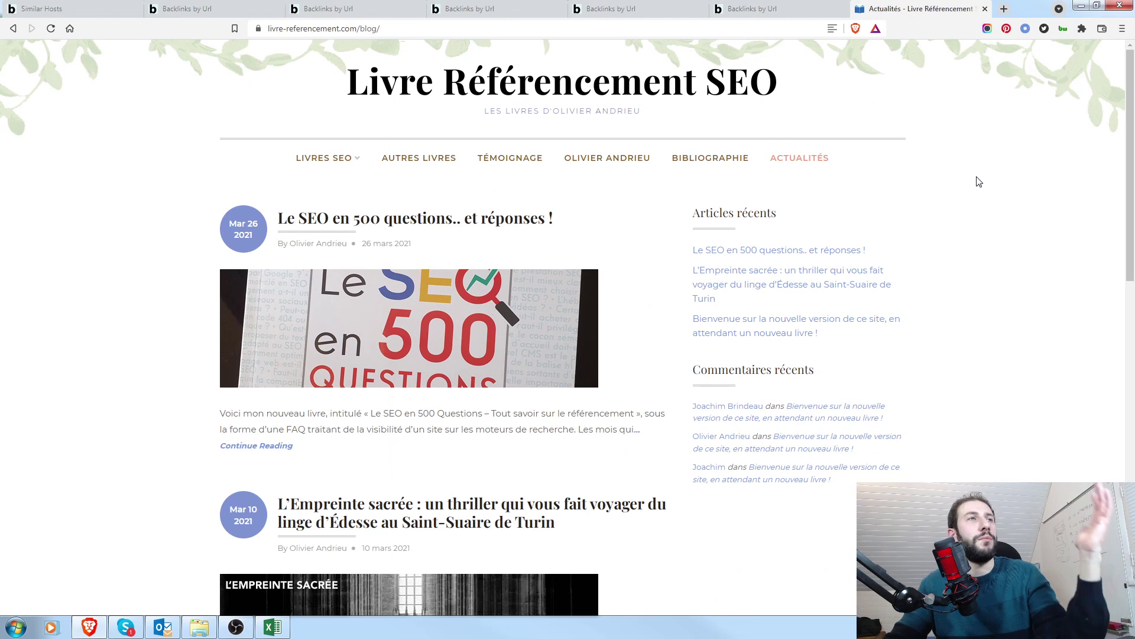
scroll(975, 170, down, 9)
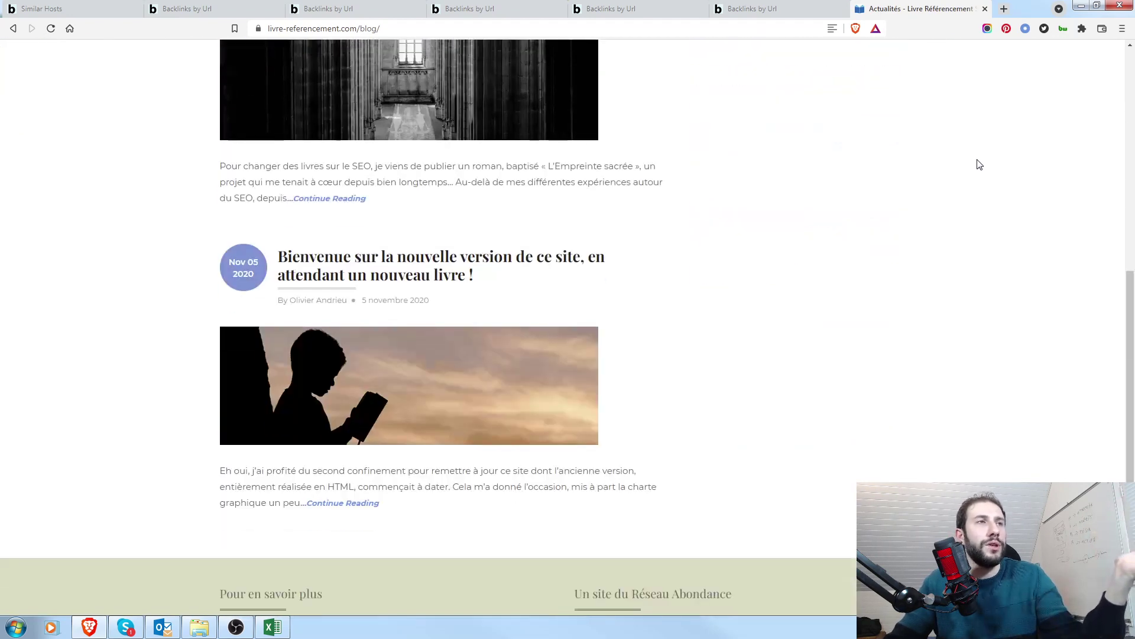
scroll(982, 164, up, 10)
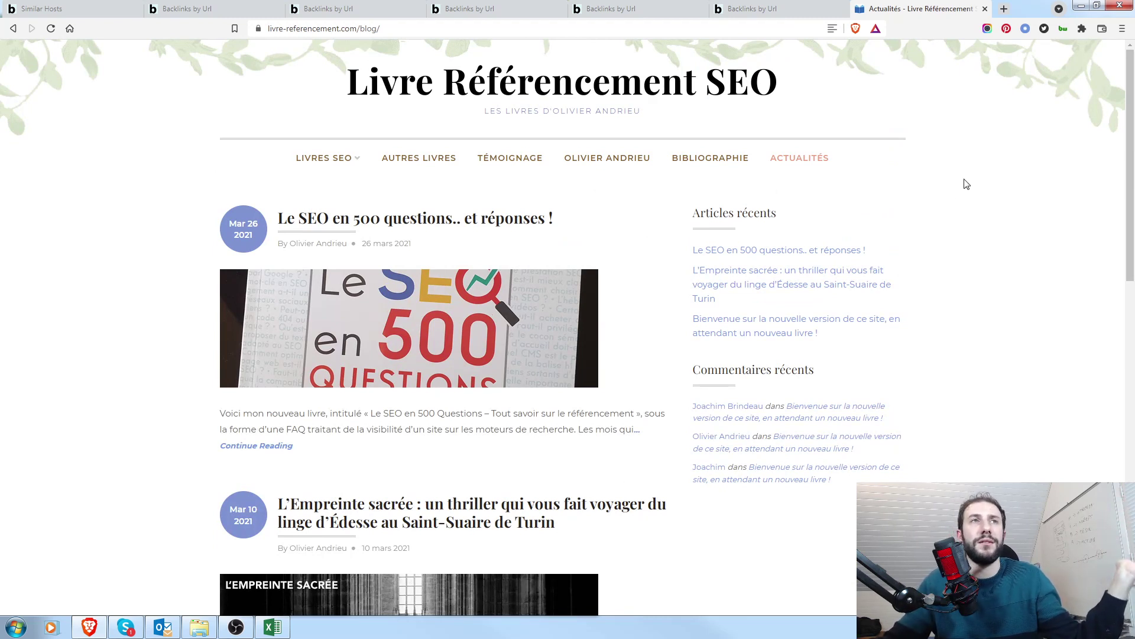
click(665, 88)
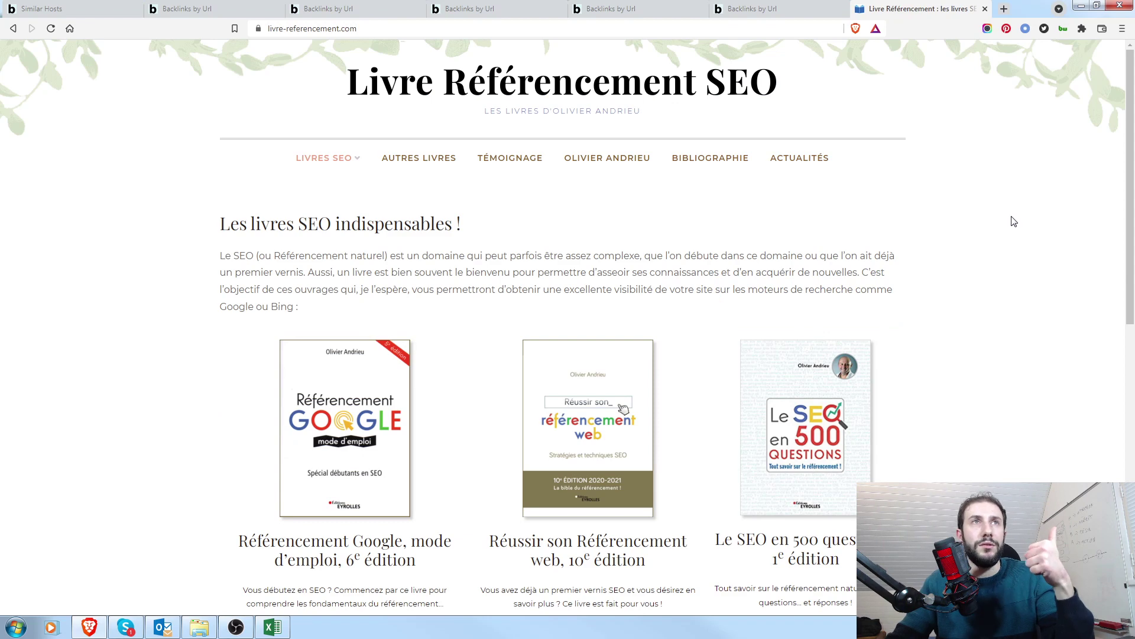
Switch to the matrice workbook in Excel and select row 2's babbarAuthorityScore cell
click(273, 627)
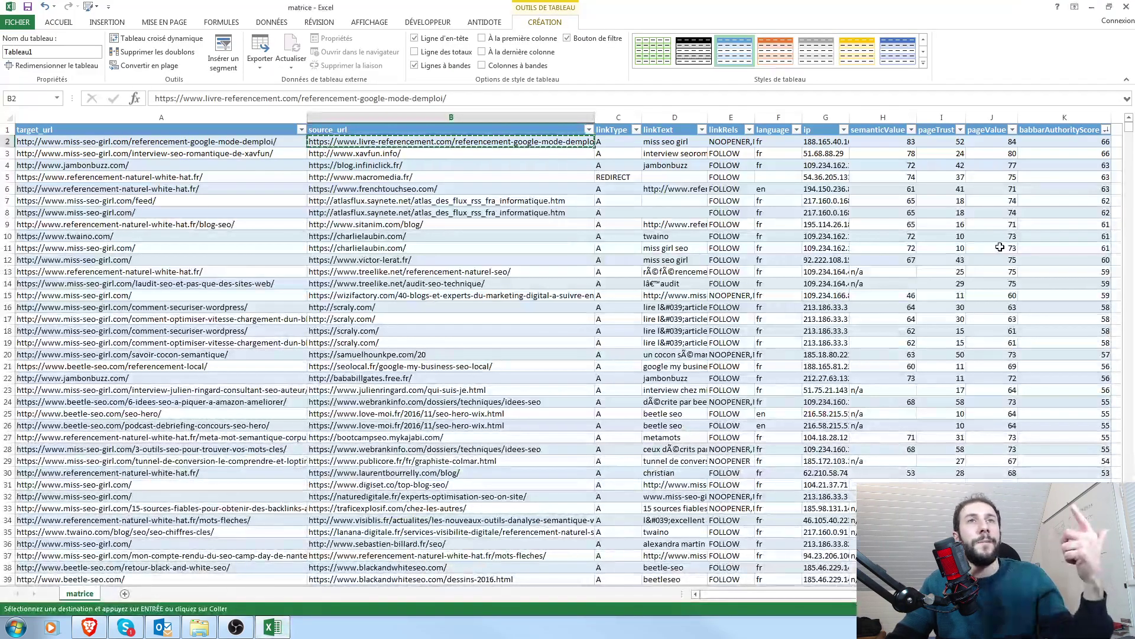
click(1041, 145)
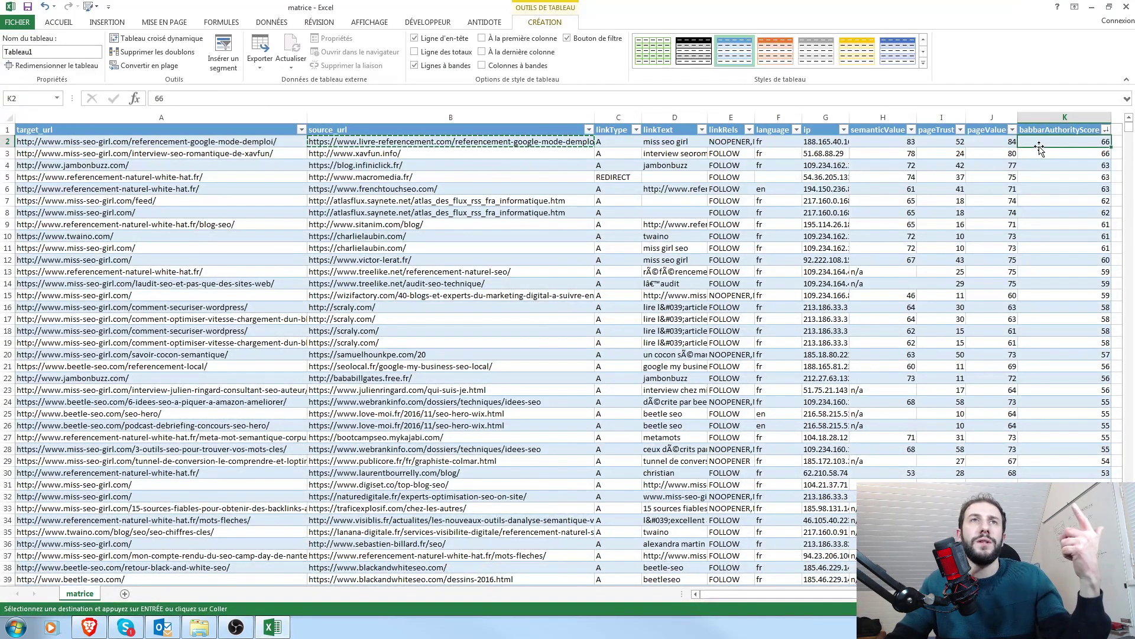
Check the pageValue, pageTrust and semanticValue scores of the link in row 2
click(1010, 143)
click(953, 147)
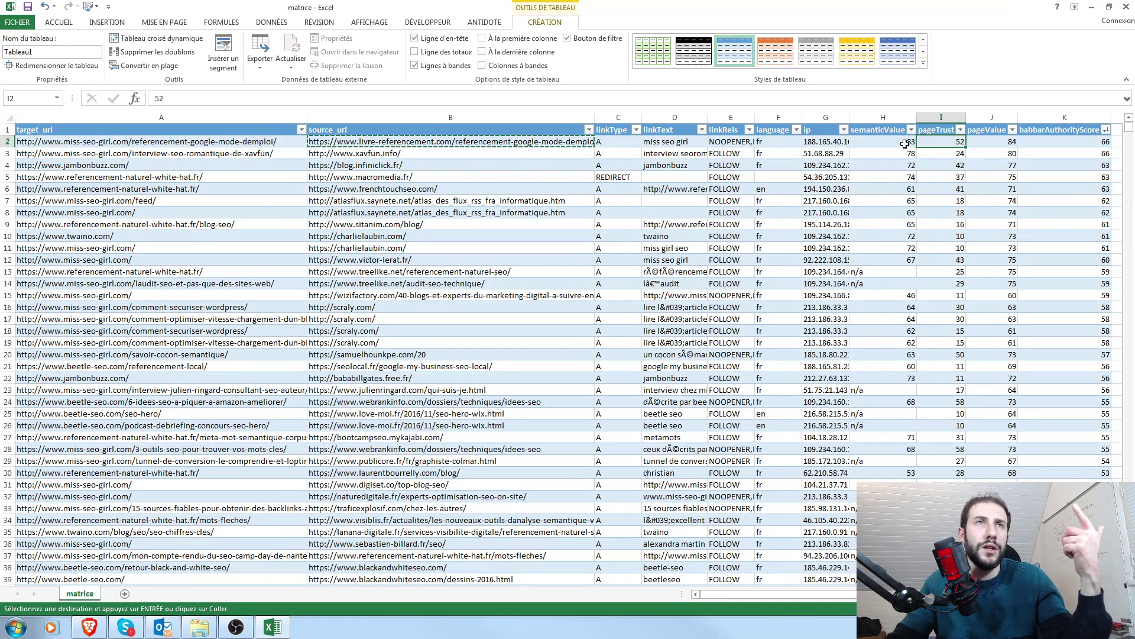
click(905, 144)
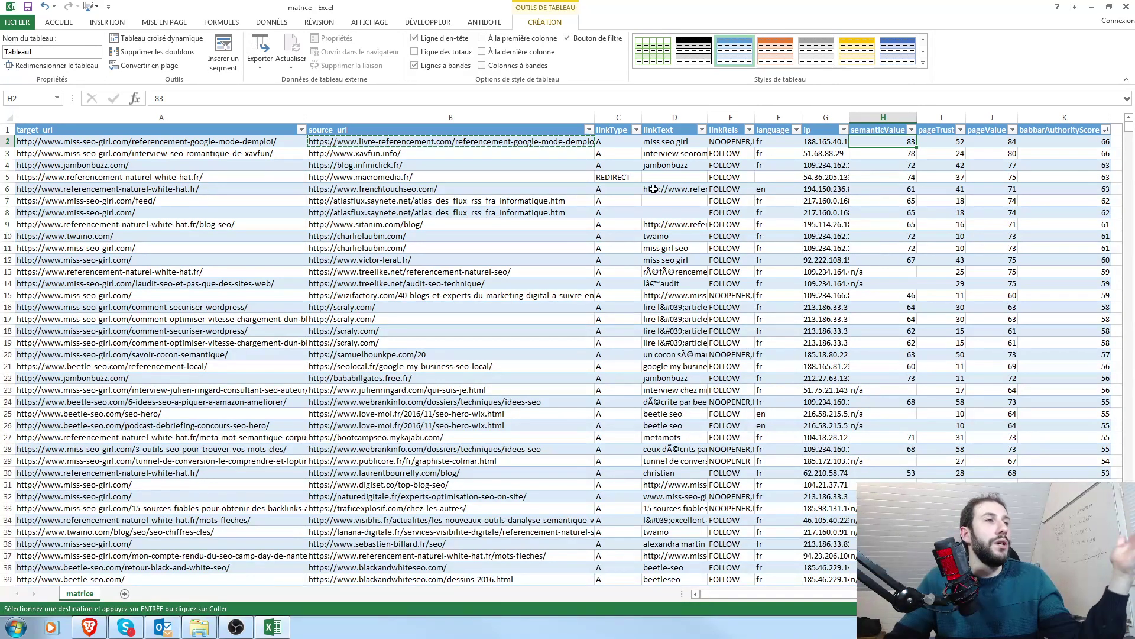
Add a new sheet with a widened column A and enter the headers "URL du spot" in A1 and "Détails du spot" in B1
click(125, 594)
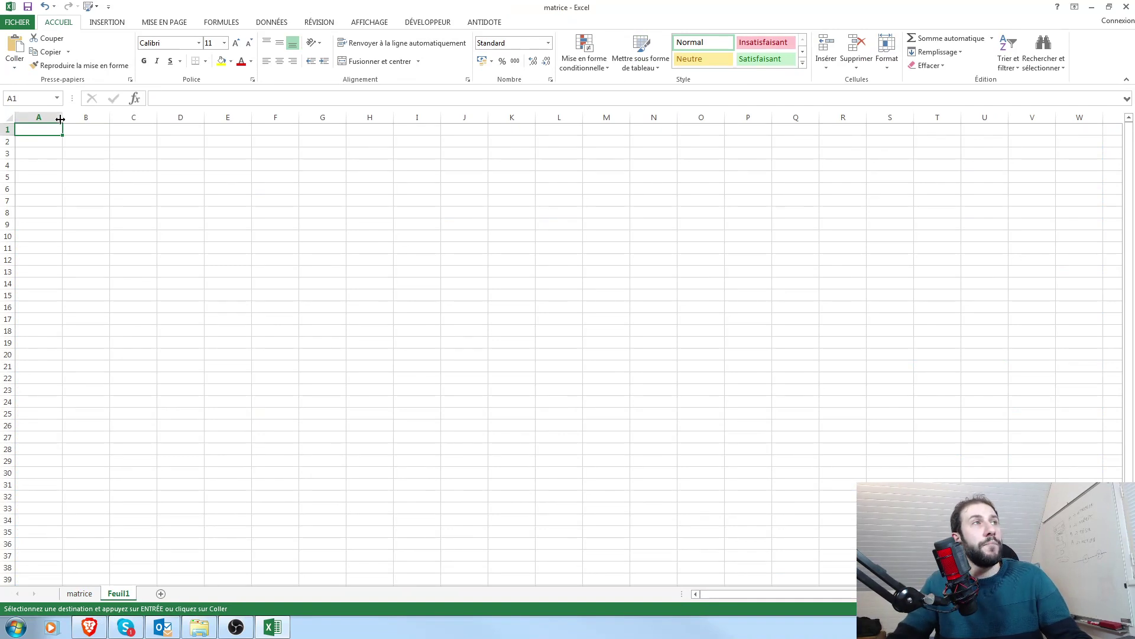
drag(62, 117, 397, 117)
text(S)
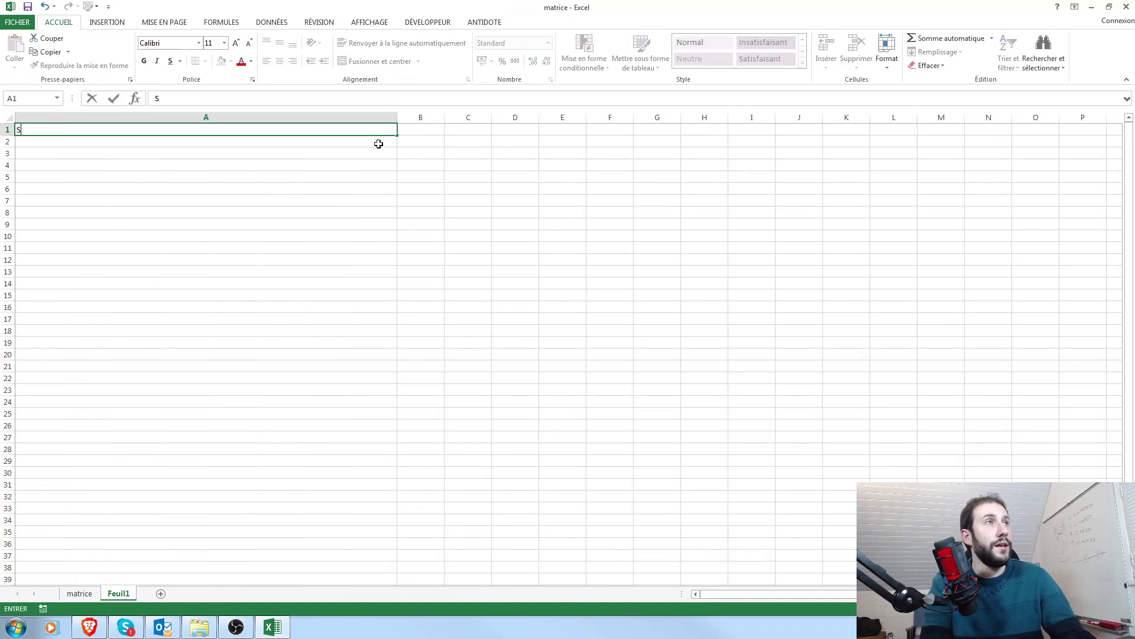
text(URL du spot)
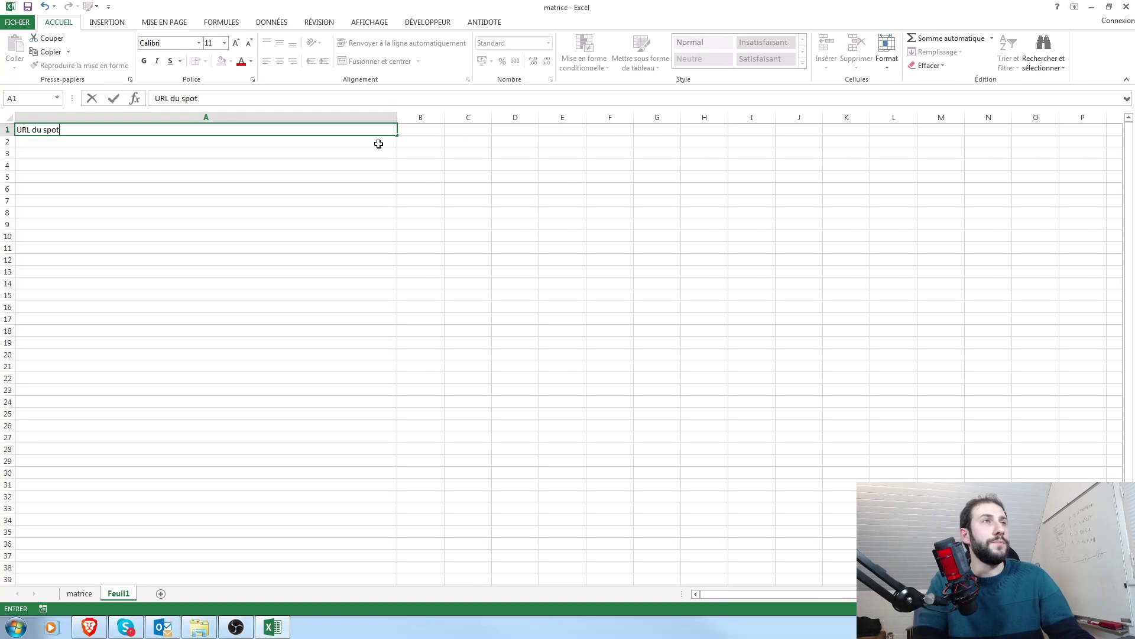
key(Tab)
text(Dé)
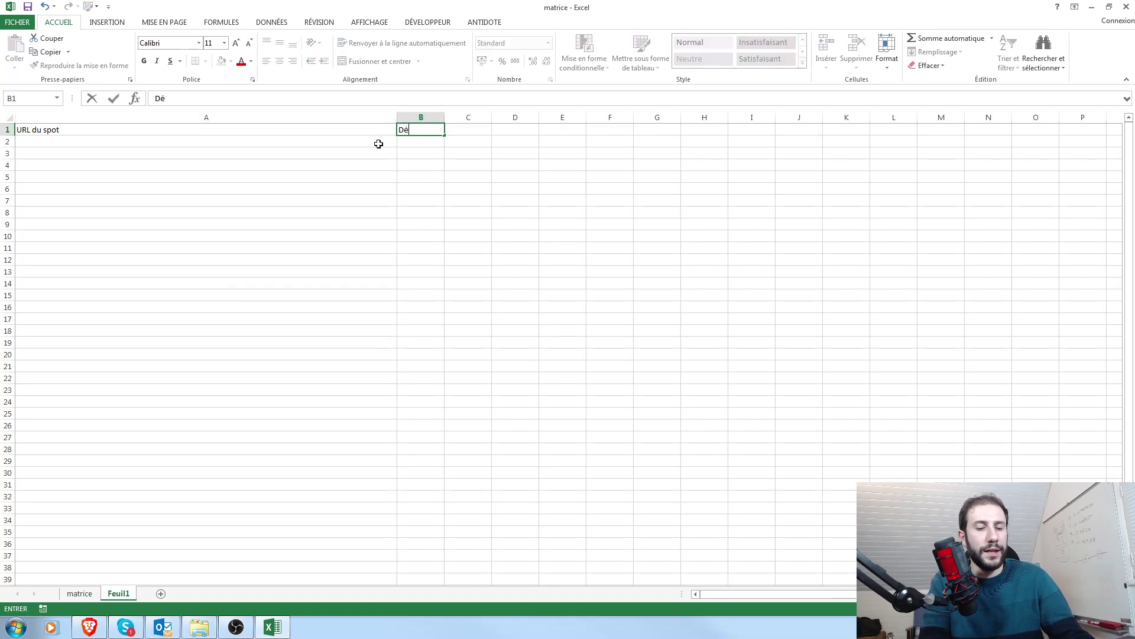
text(tails du spot)
key(Tab)
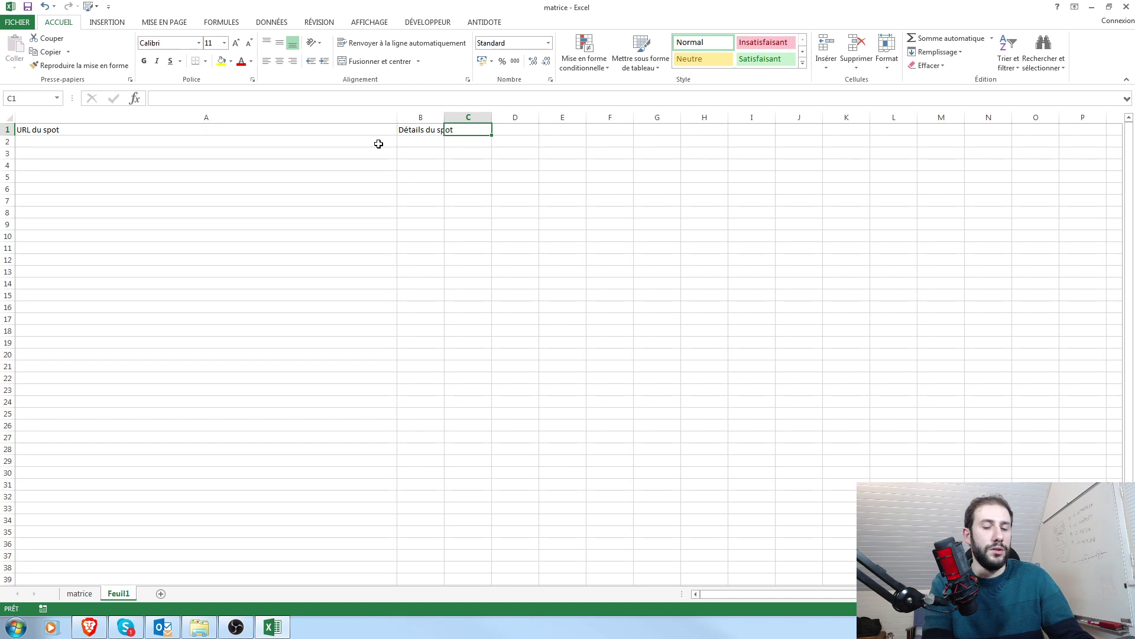
Enter the metric headers Value, Trust and SV in cells C1 to E1
text(P)
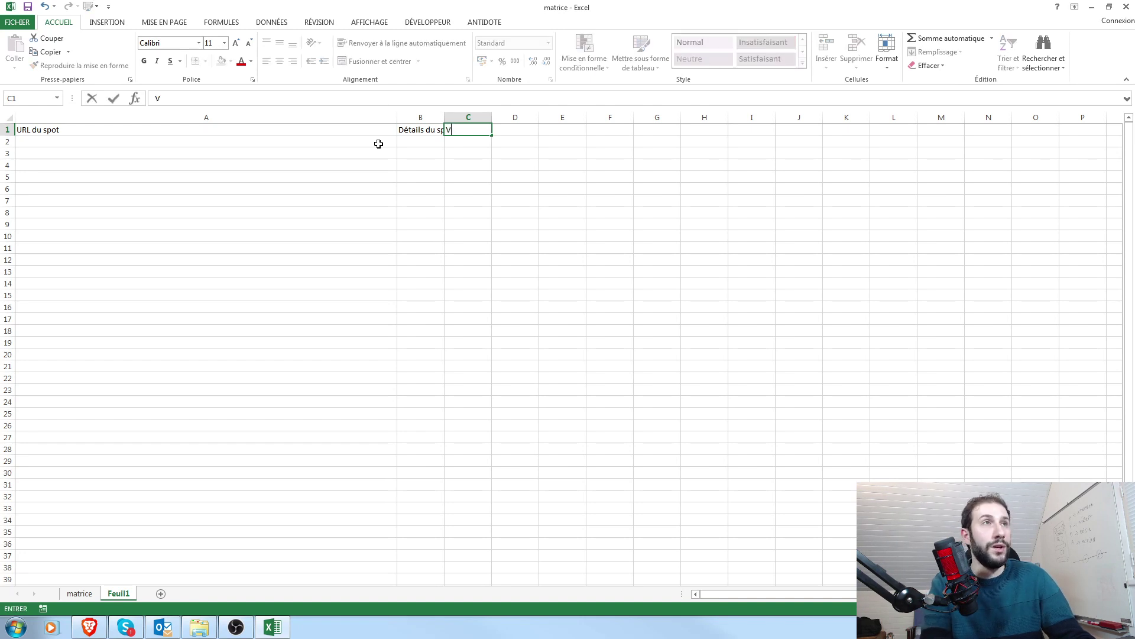
text(alue)
key(Tab)
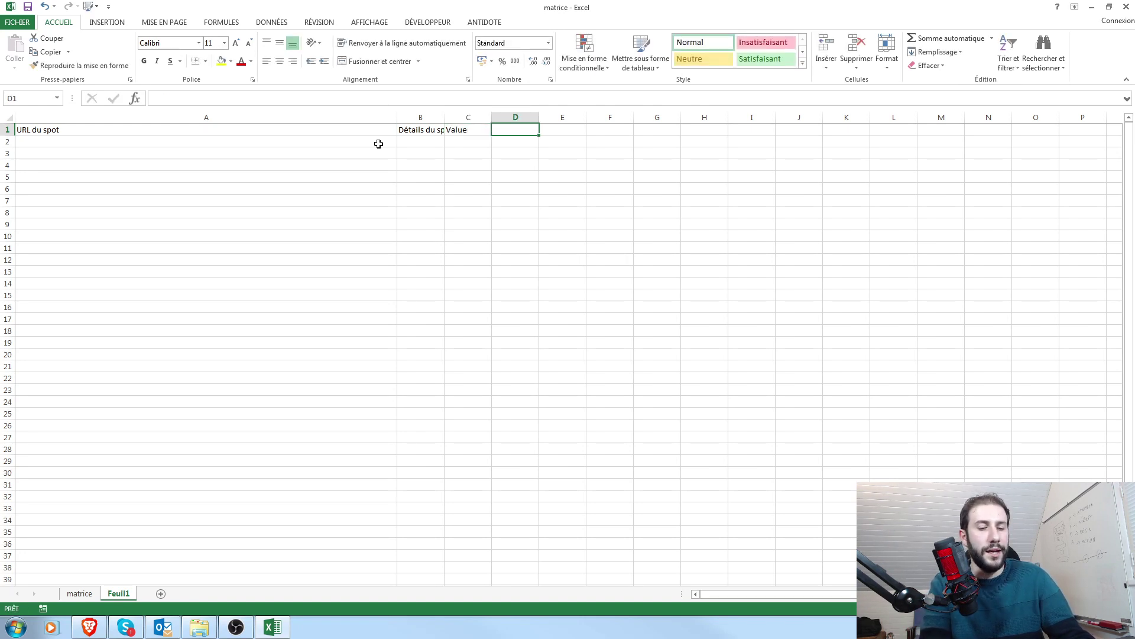
text(Trust)
key(Tab)
text(S)
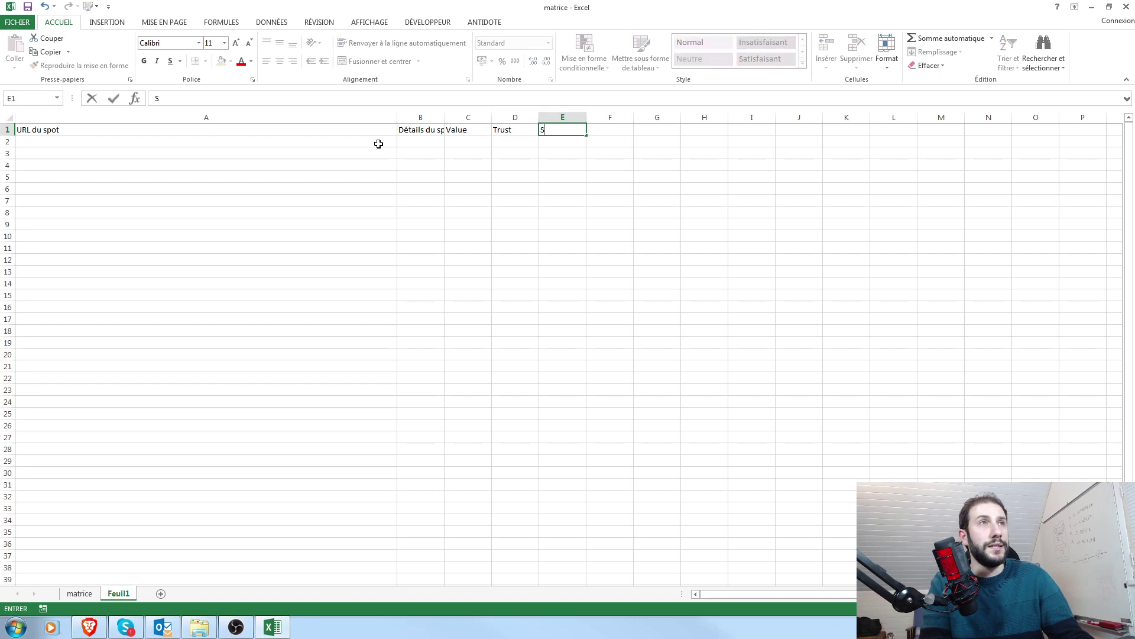
key(Tab)
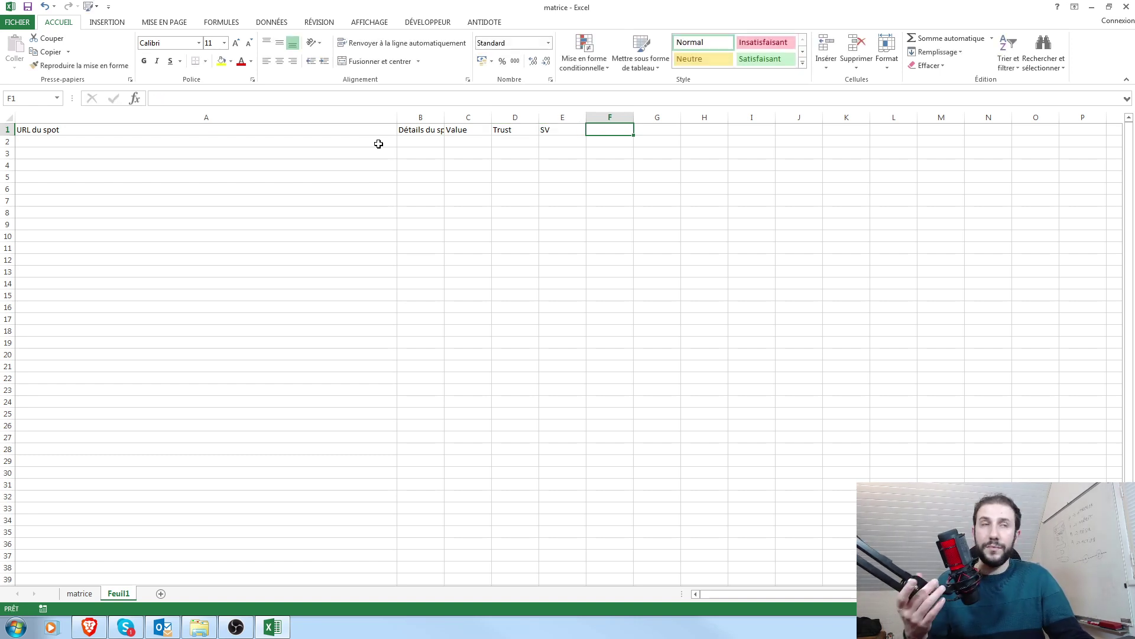
Enter the headers "Investissement (temps/argent)" in F1 and "Notes" in G1, and widen both columns
text(Invest)
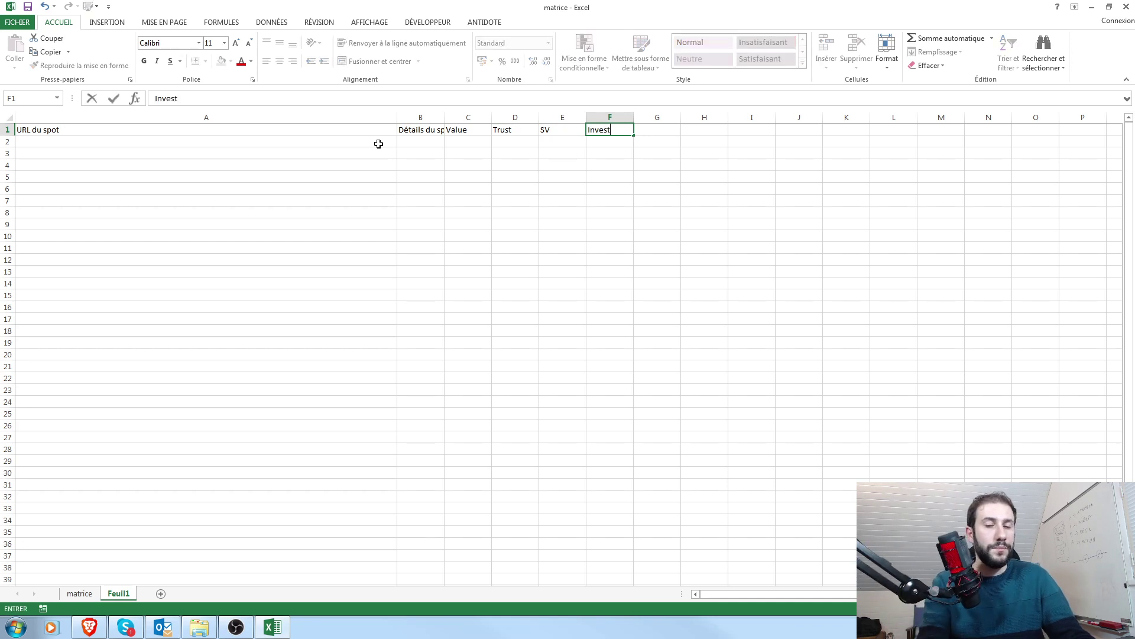
text(issement ()
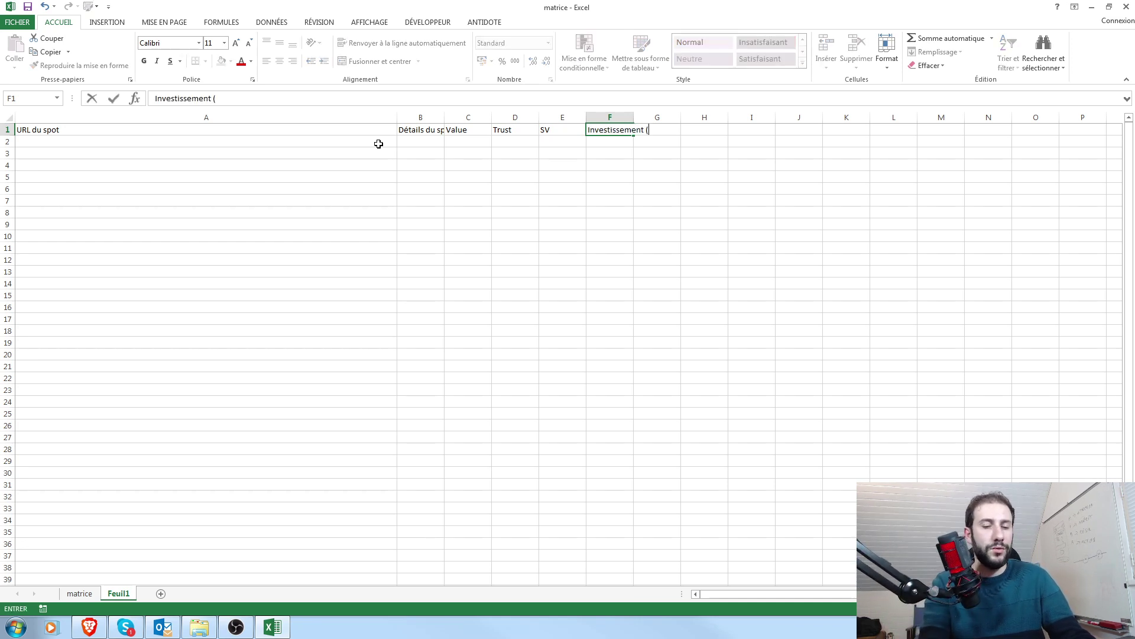
text(temps/argen,)
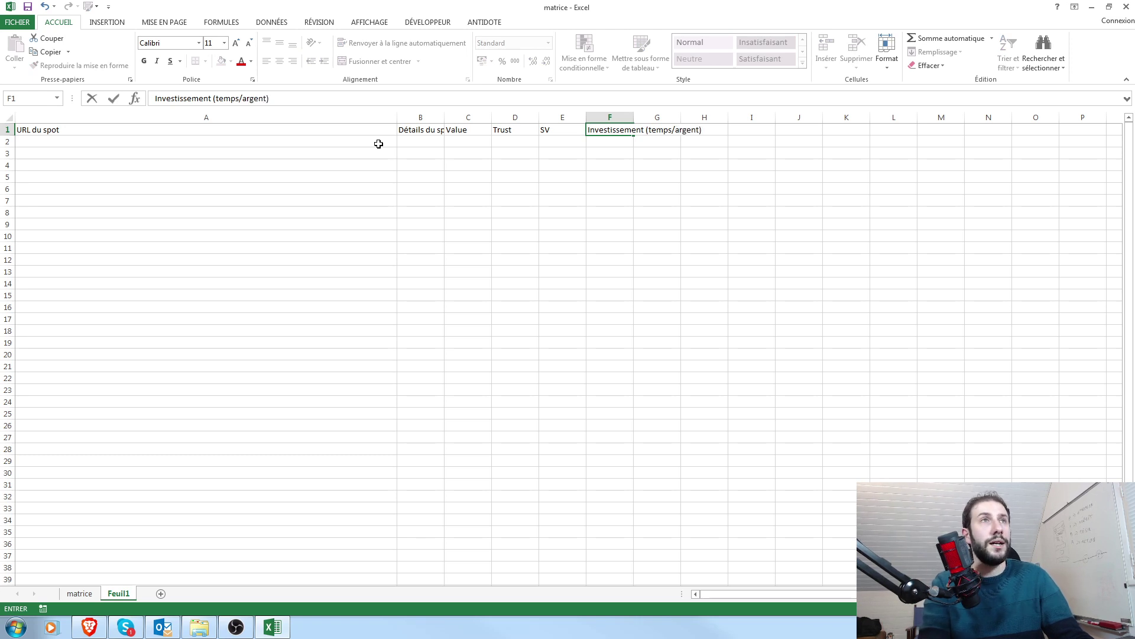
text())
key(Return)
key(Right)
key(Up)
text(Notes)
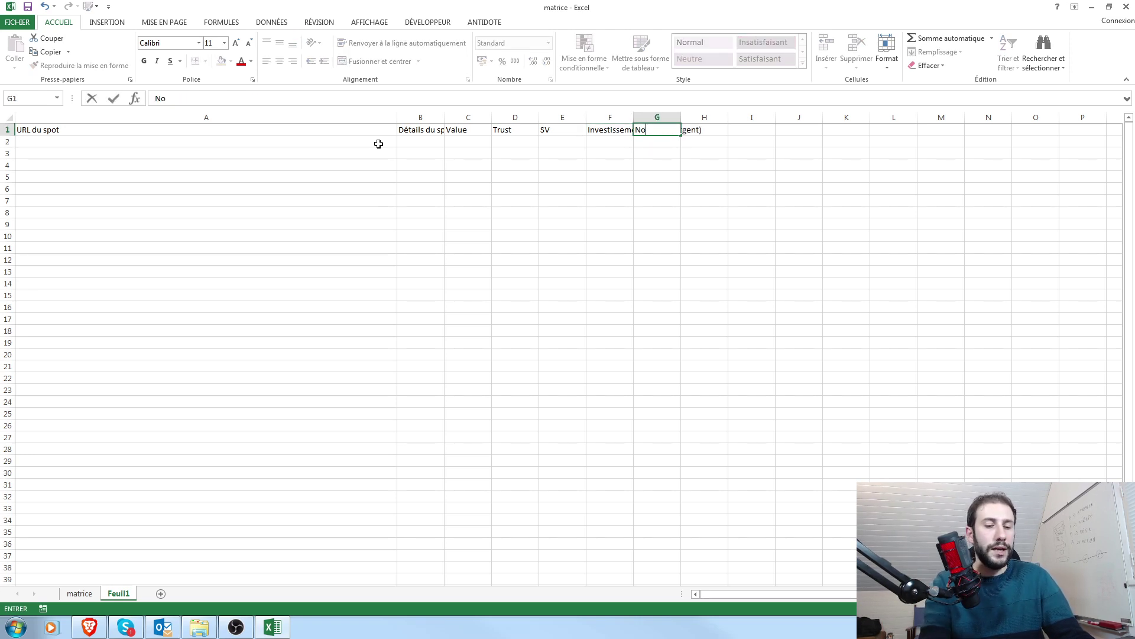
key(Return)
click(699, 175)
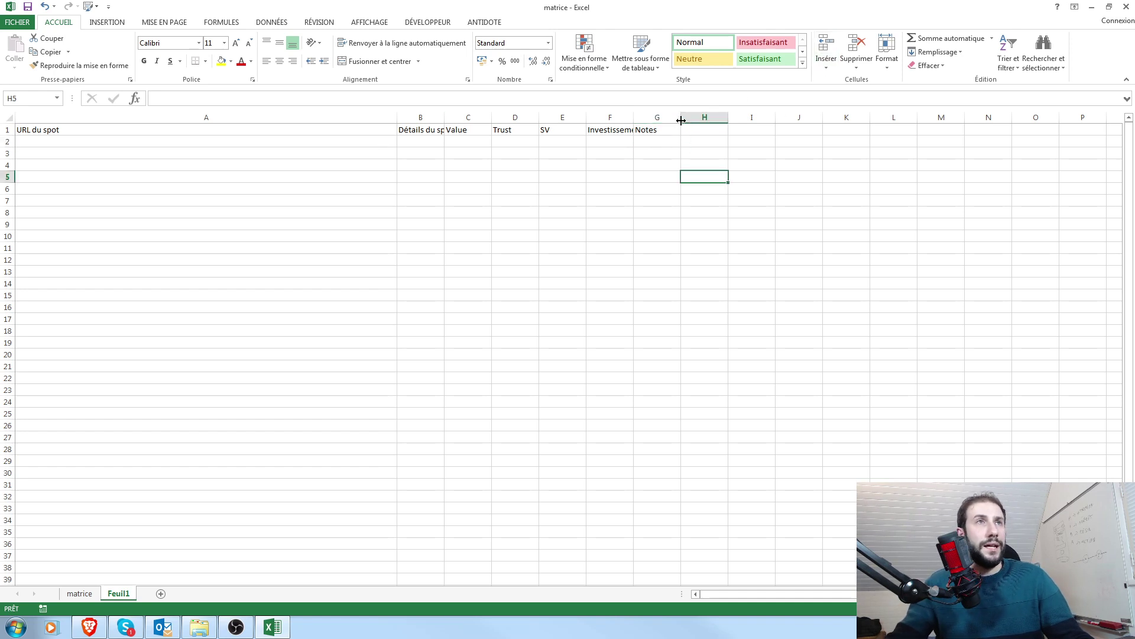
drag(633, 118, 1074, 121)
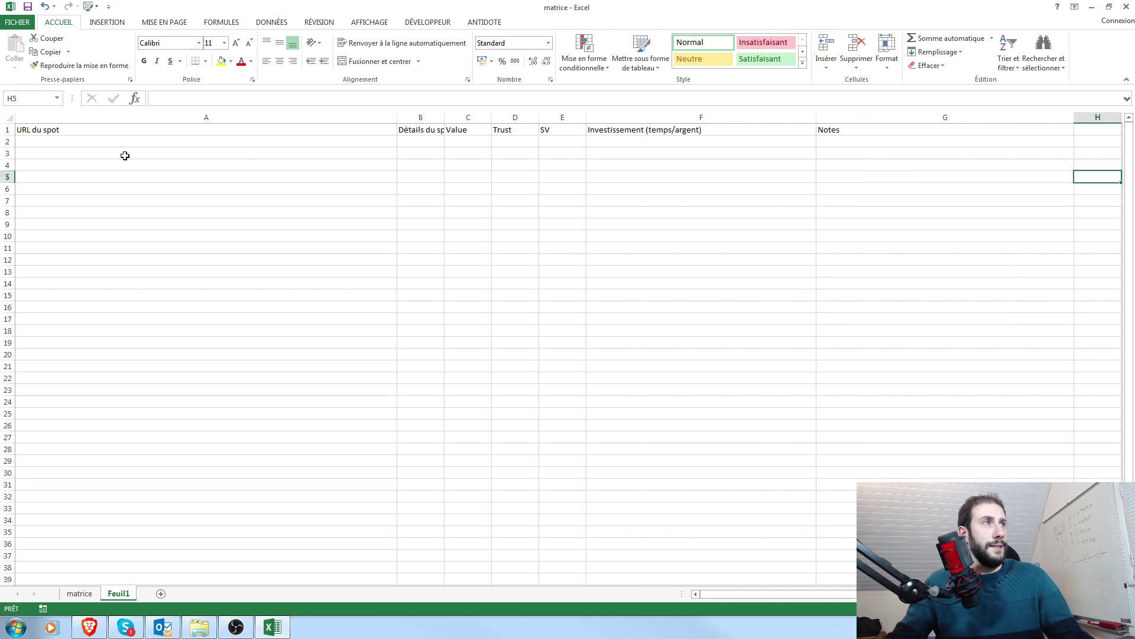
Copy the source_url of row 2 on the matrice sheet into A2 of the Feuil1 sheet
click(189, 142)
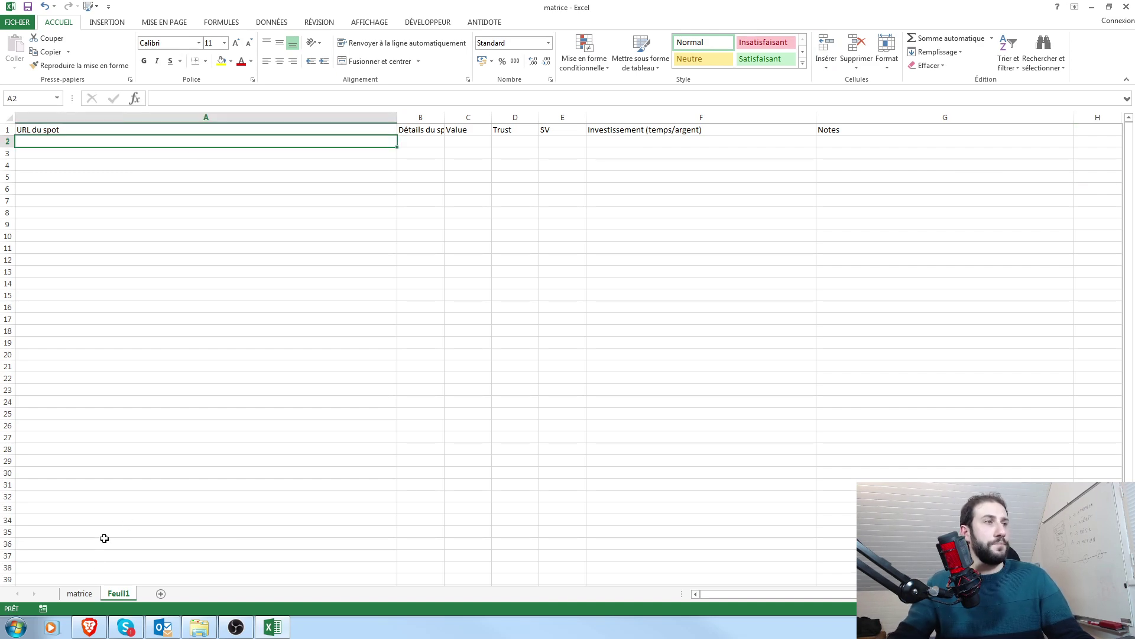
click(80, 593)
click(454, 145)
key(ctrl+c)
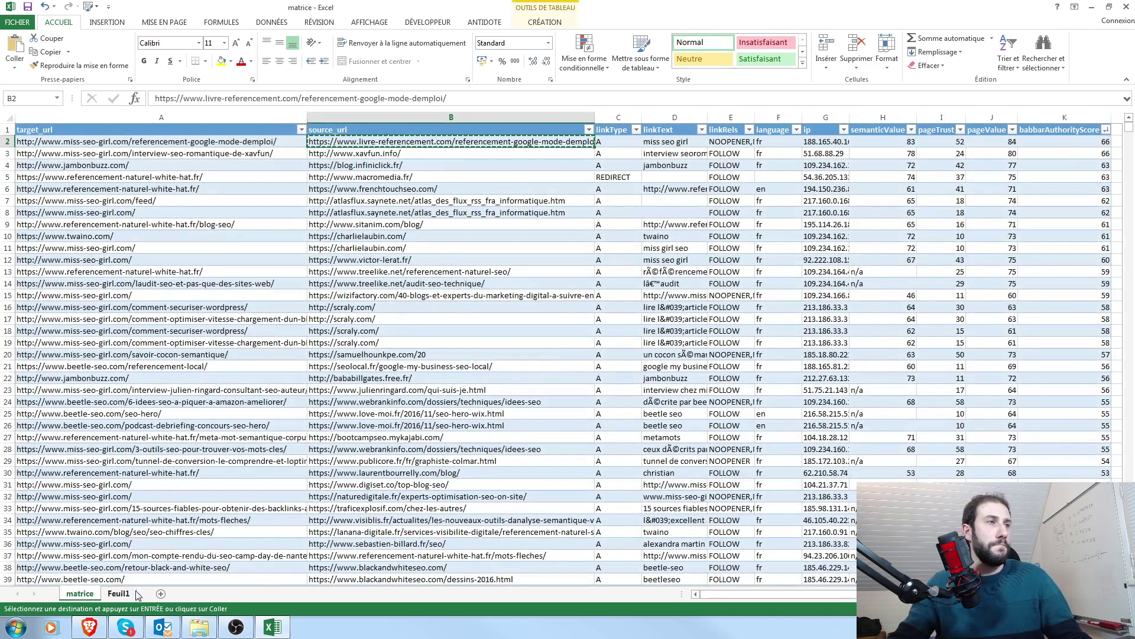
click(118, 593)
key(ctrl+v)
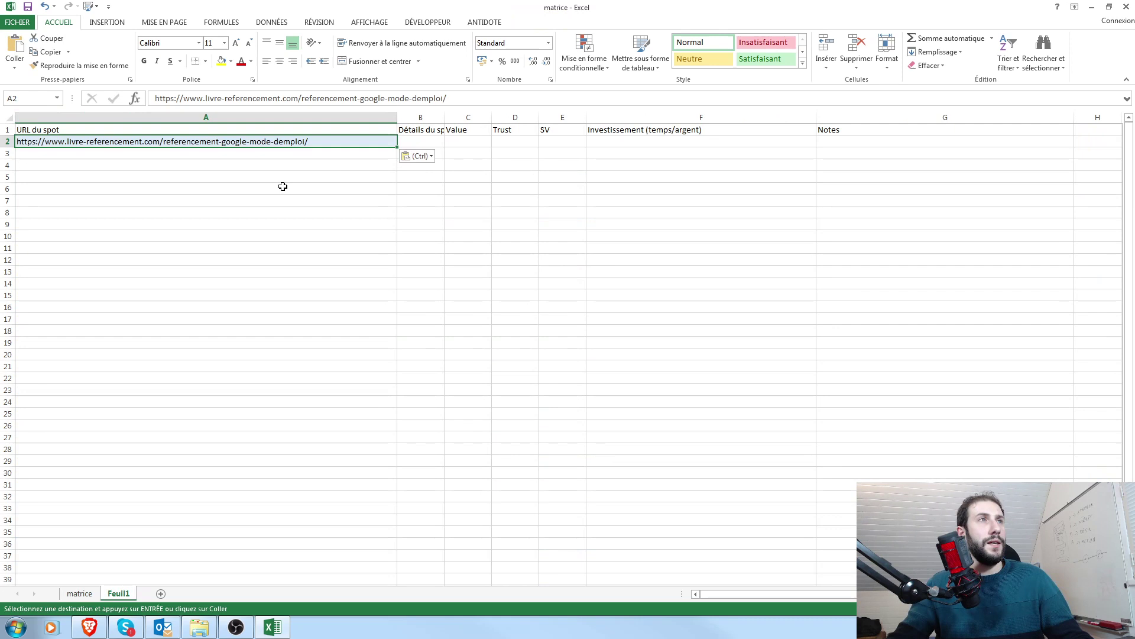
Widen the "Détails du spot" column and reset the pasted URL cell to the Normal style
click(426, 142)
drag(444, 117, 553, 117)
click(358, 141)
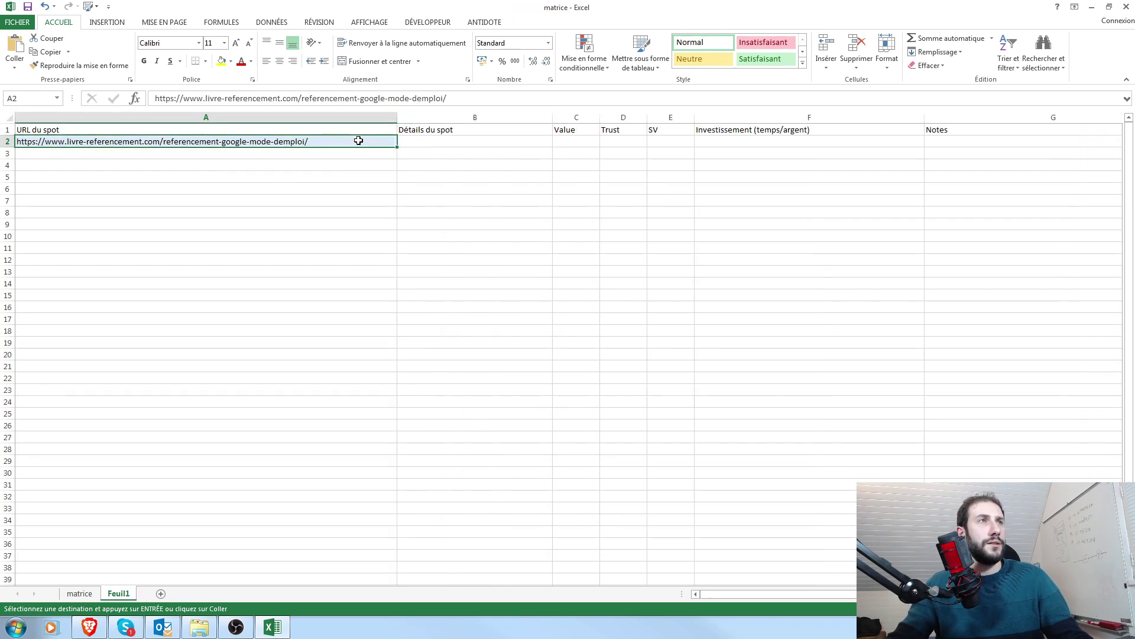
click(426, 156)
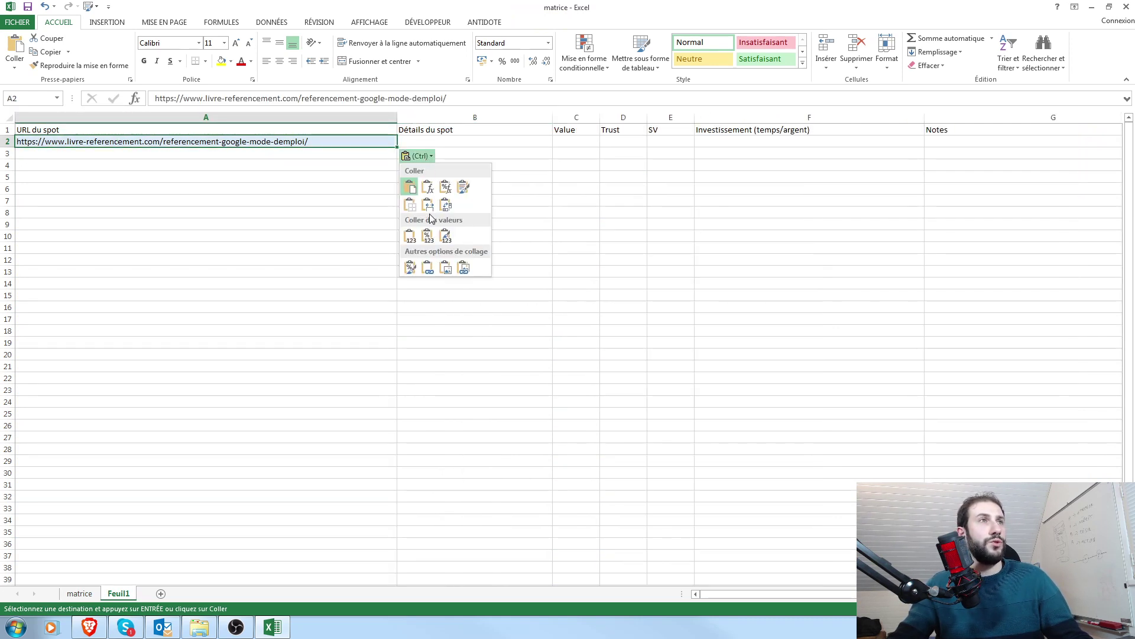
click(410, 234)
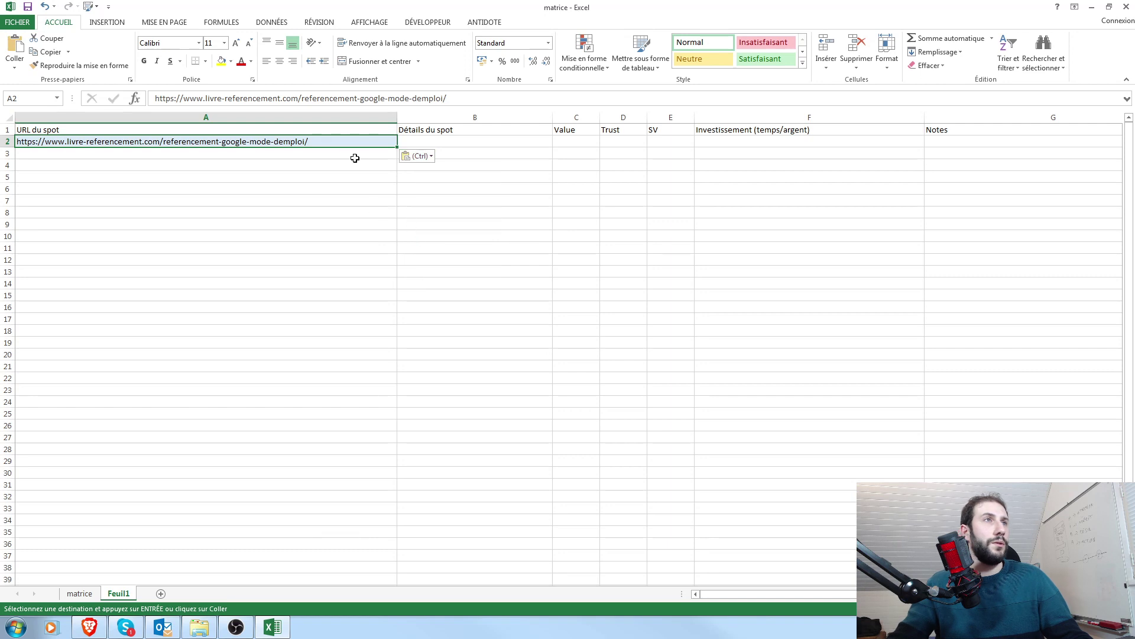
click(691, 47)
click(411, 186)
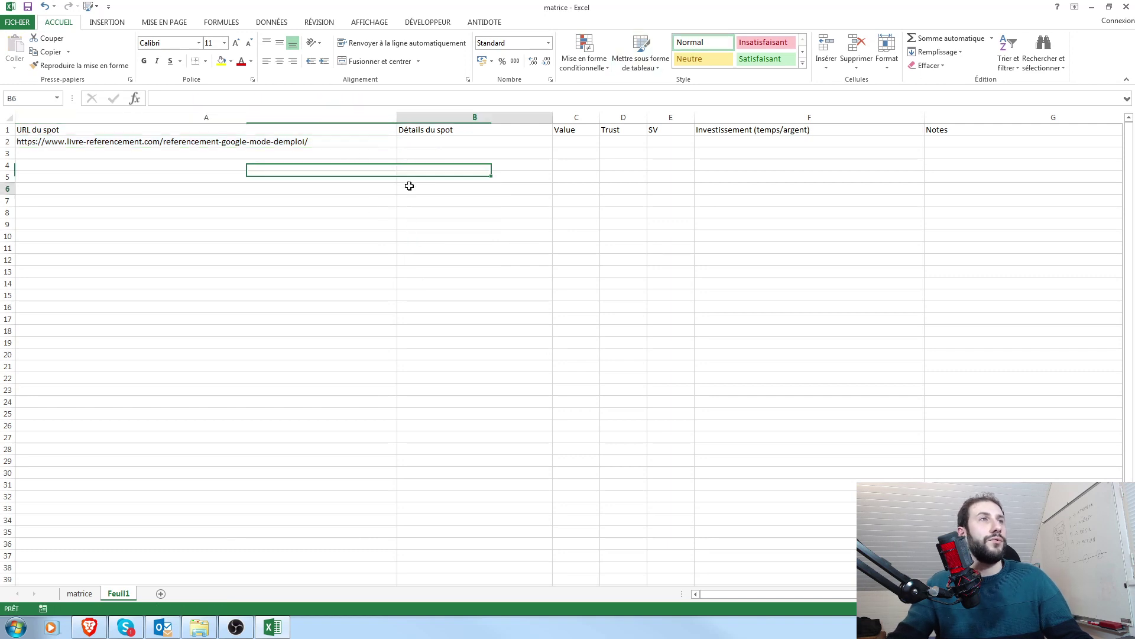
Describe the spot in B2 as "Site officiel", the author's full name and ", témoignage ouvert avec lien HP", then fit column B to the text
click(501, 145)
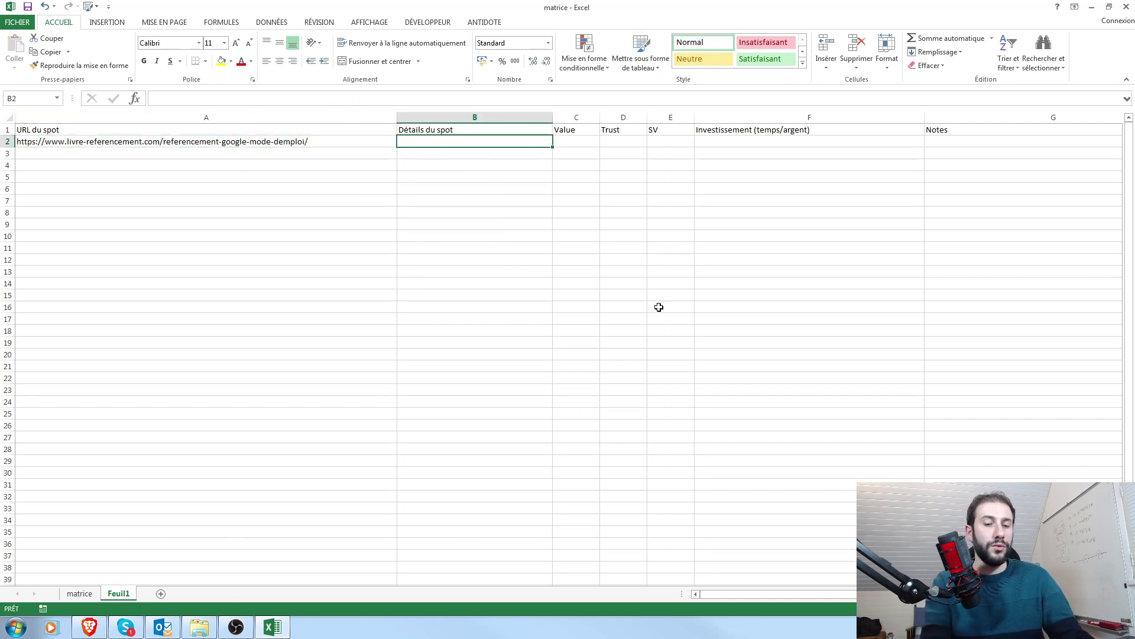
text(Site)
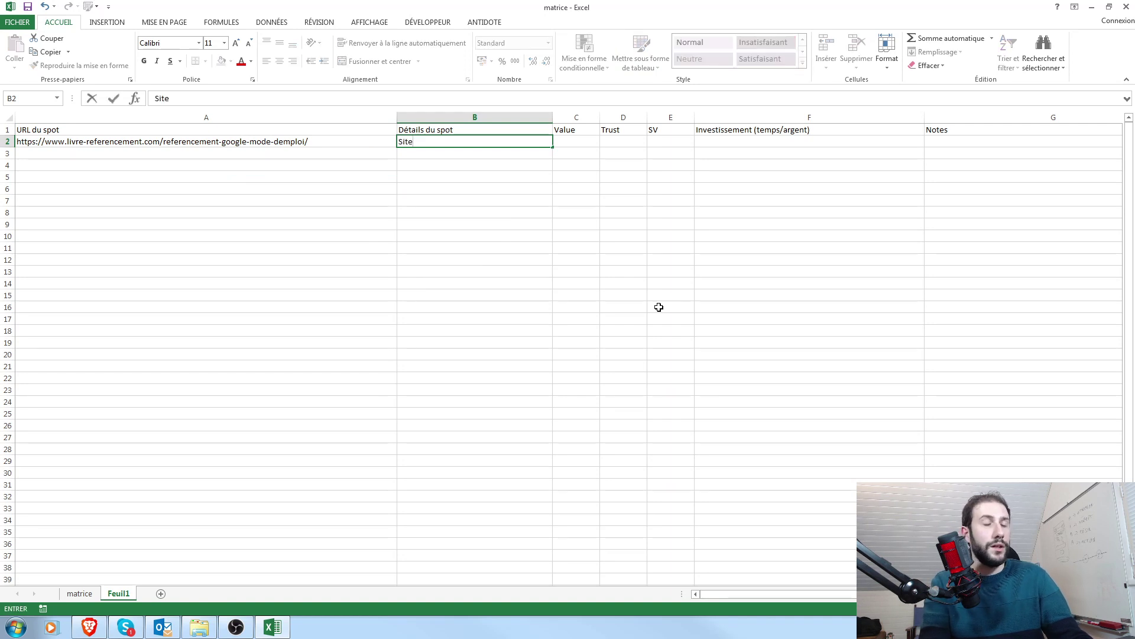
text( officiel oliv)
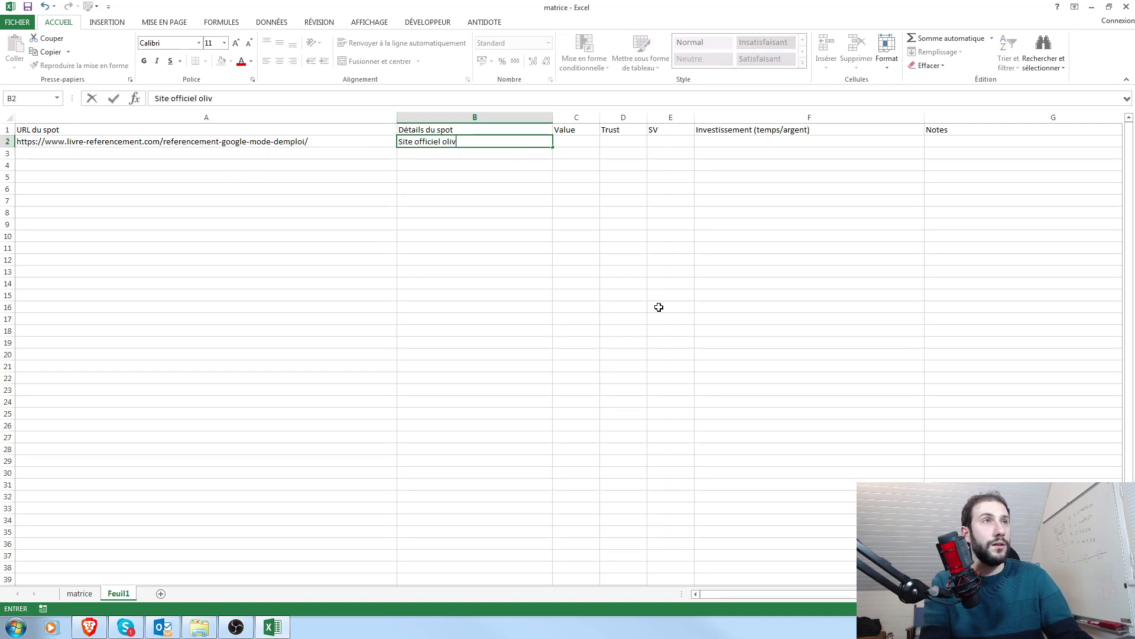
text(ier andri)
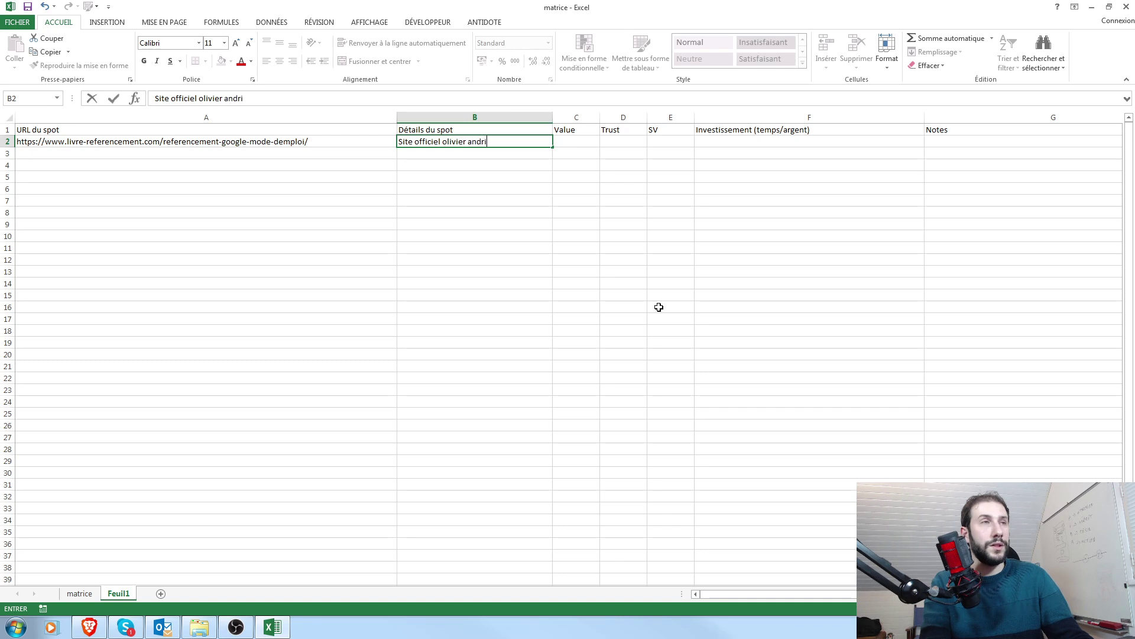
text(eu, )
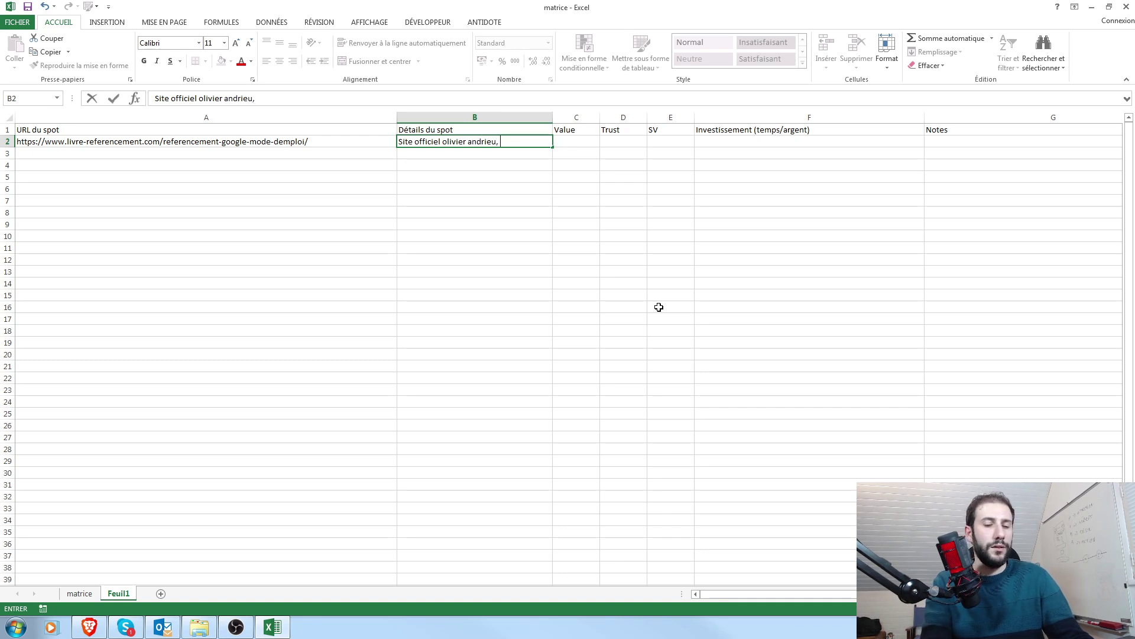
text(témoignage ouv)
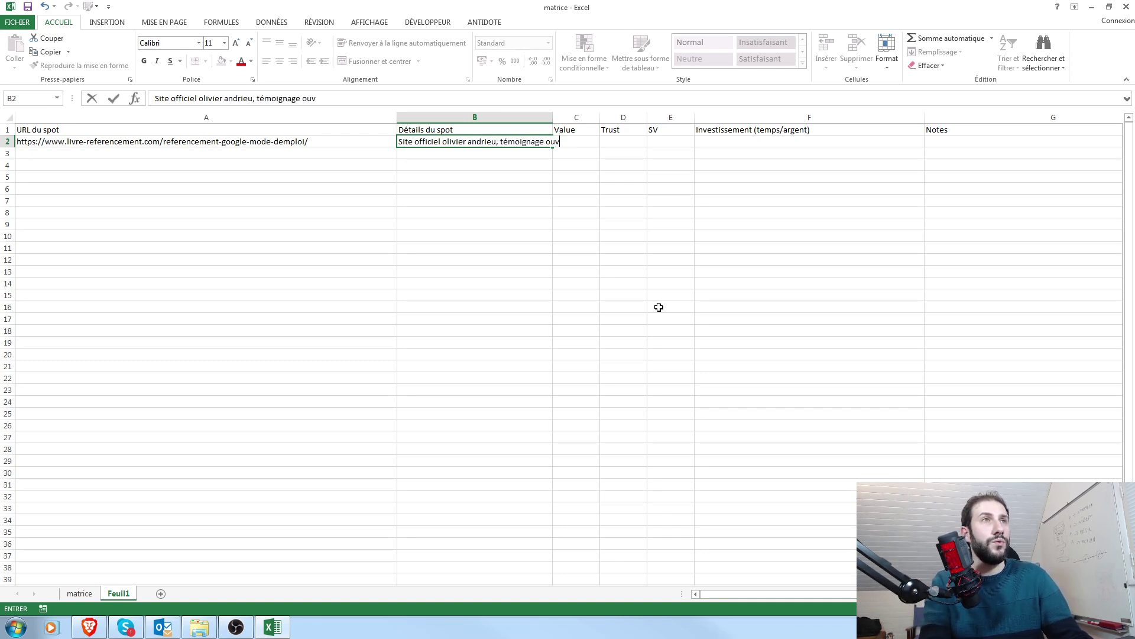
text(ert avec lien )
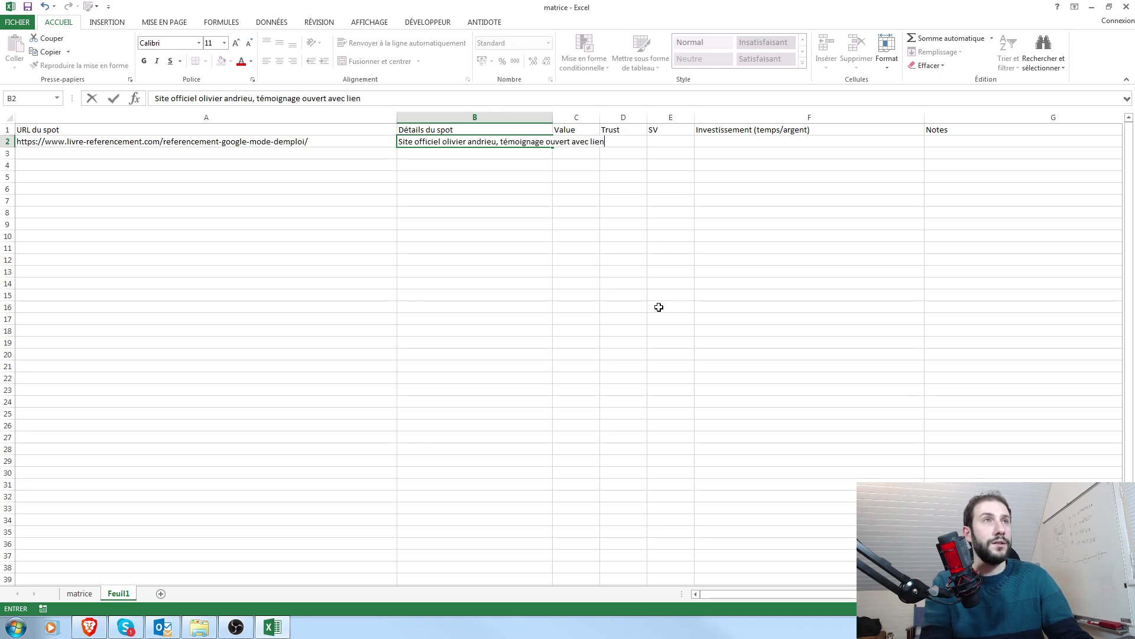
text(HP)
key(Return)
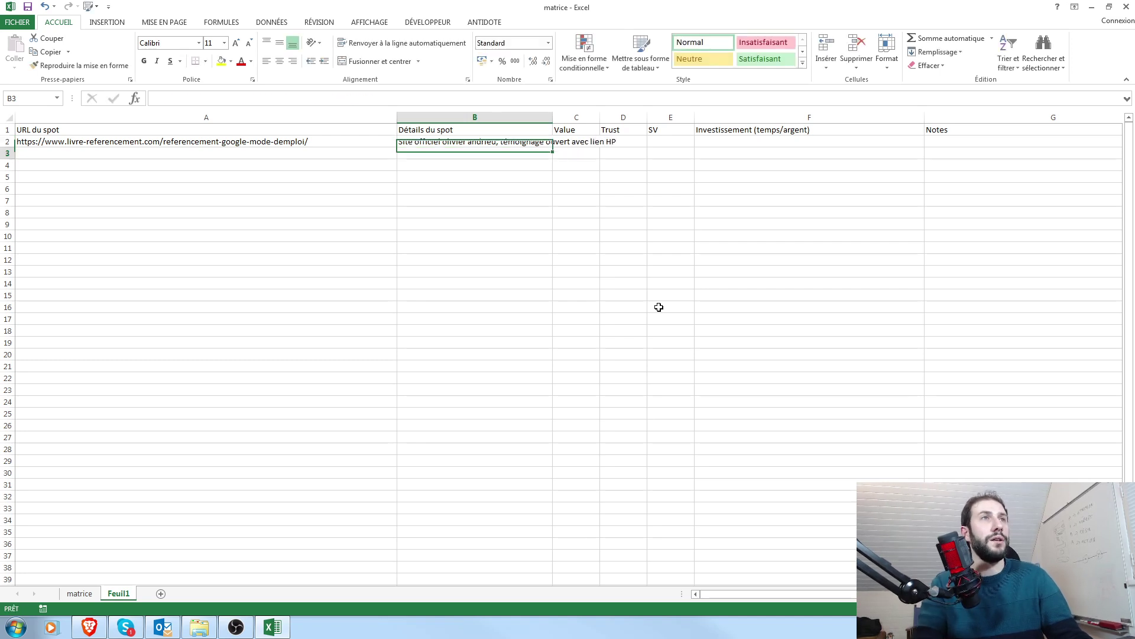
drag(555, 118, 619, 119)
Enter placeholder metrics for the first spot: x under Value in C2, y under Trust in D2 and z under SV in E2
click(661, 143)
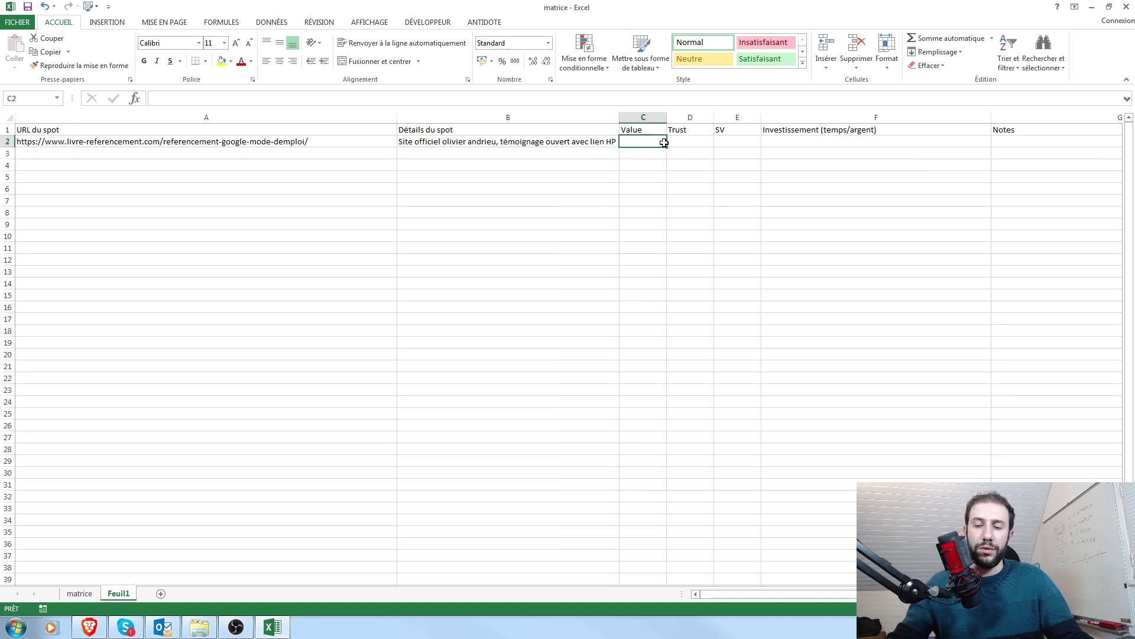
text(x)
click(708, 143)
text(x)
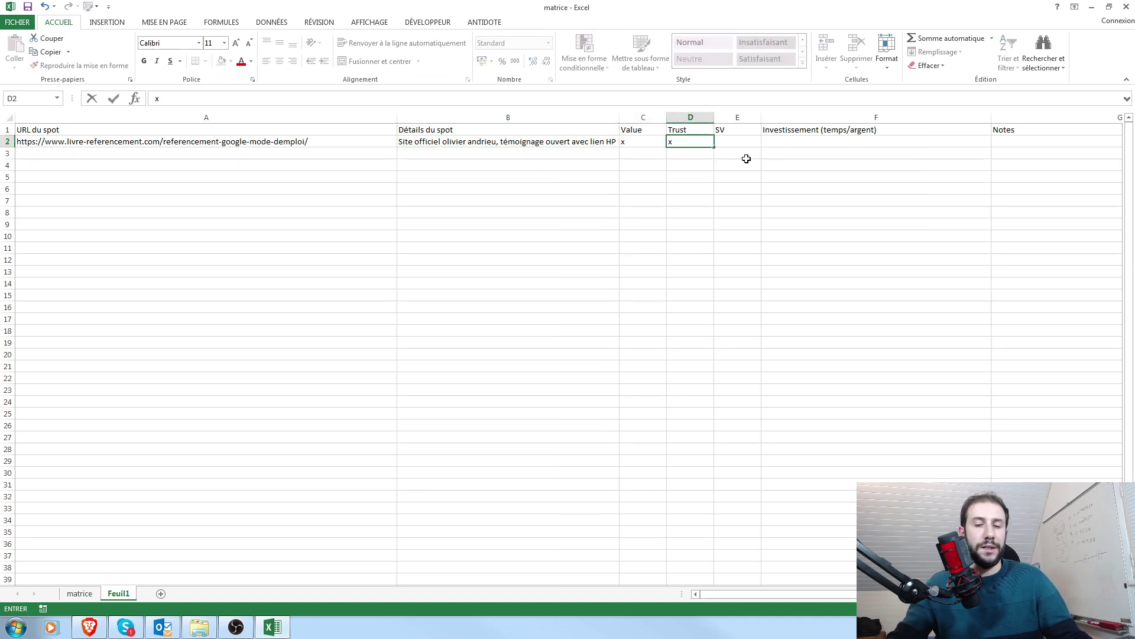
key(BackSpace)
text(y)
click(750, 141)
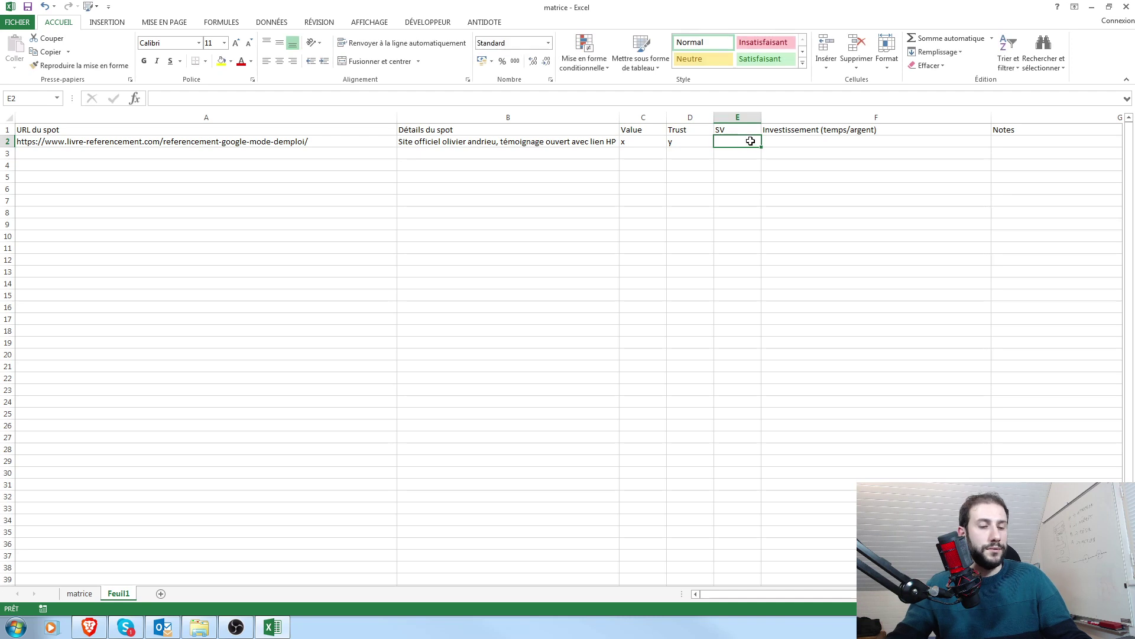
text(z)
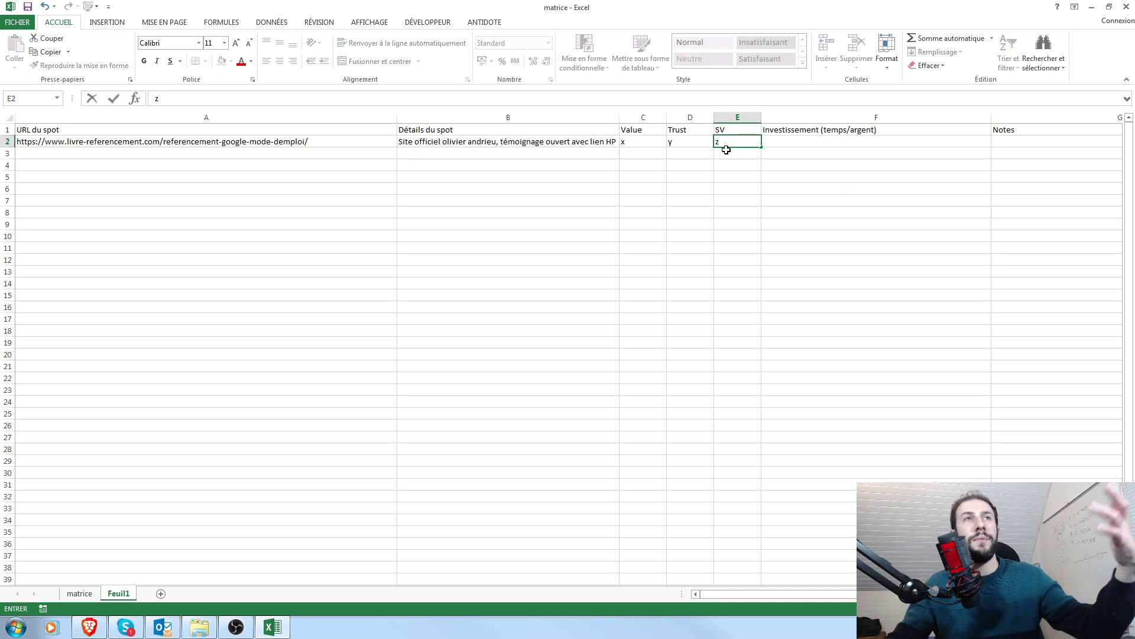
Enter "Avoir lu le livre (15€-20€), faire témoignage (2min)" as the first spot's investment in F2
click(810, 146)
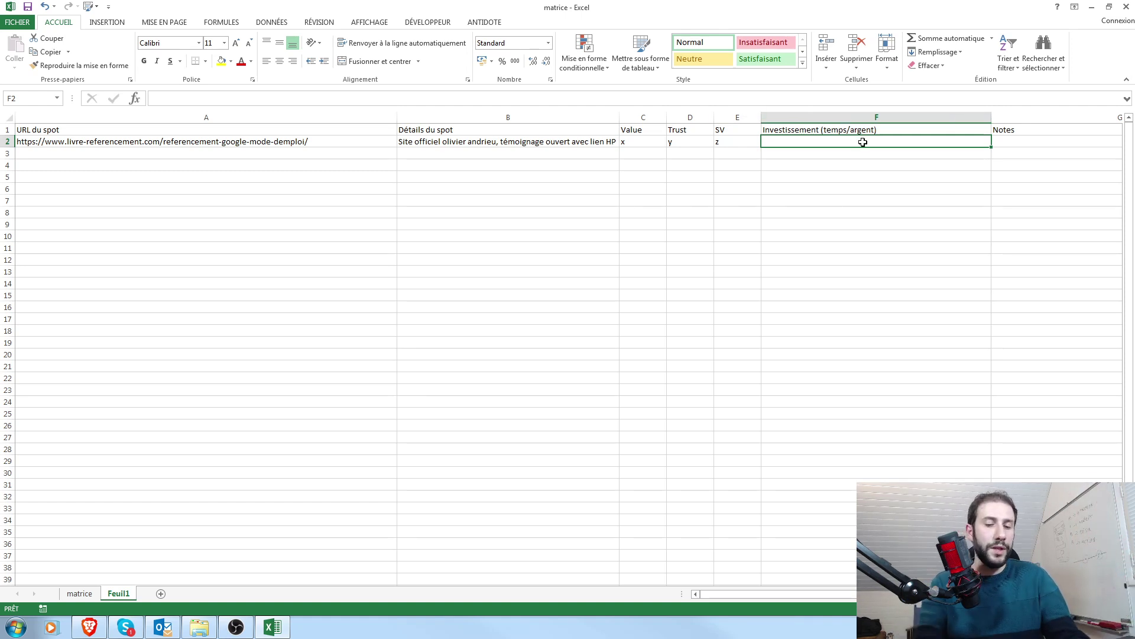
text(Avoir lu le livr)
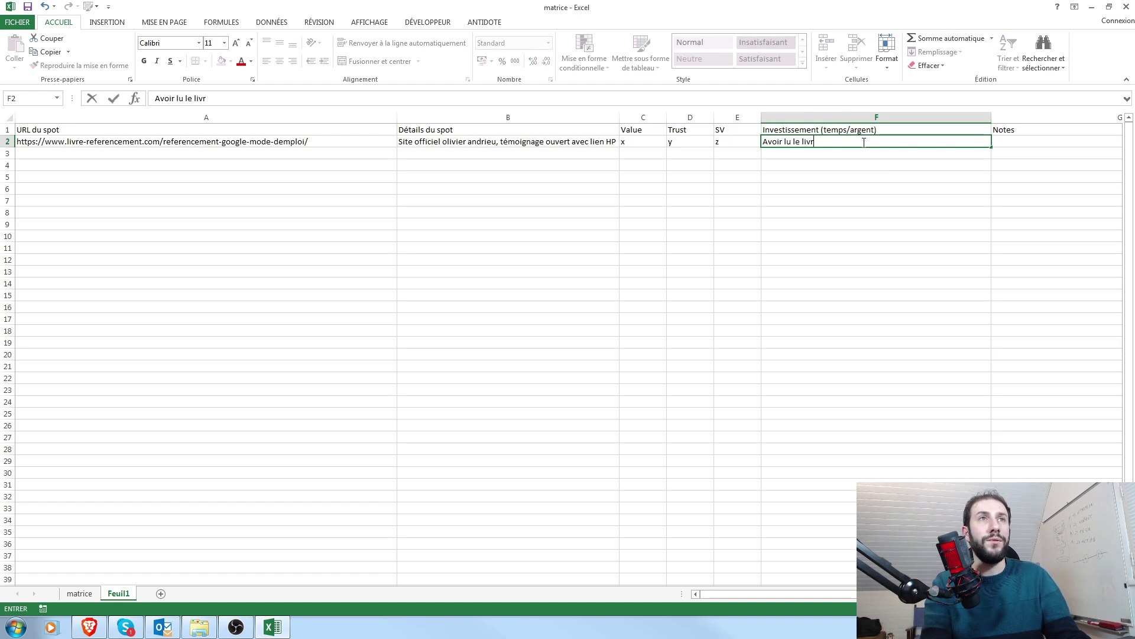
text(e (1)
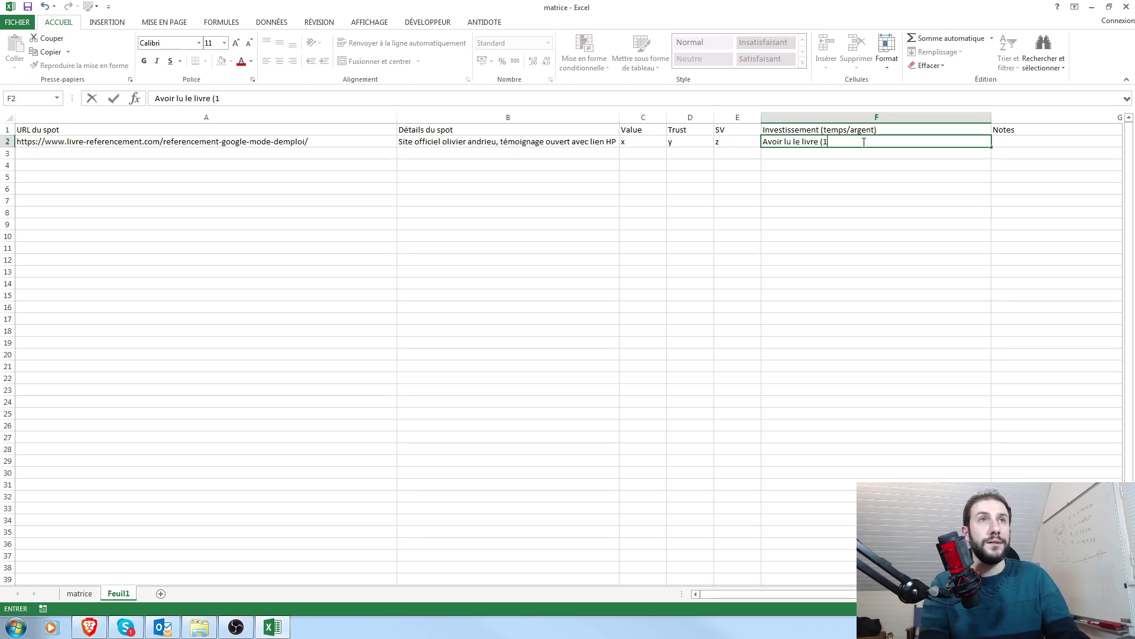
text(5€)
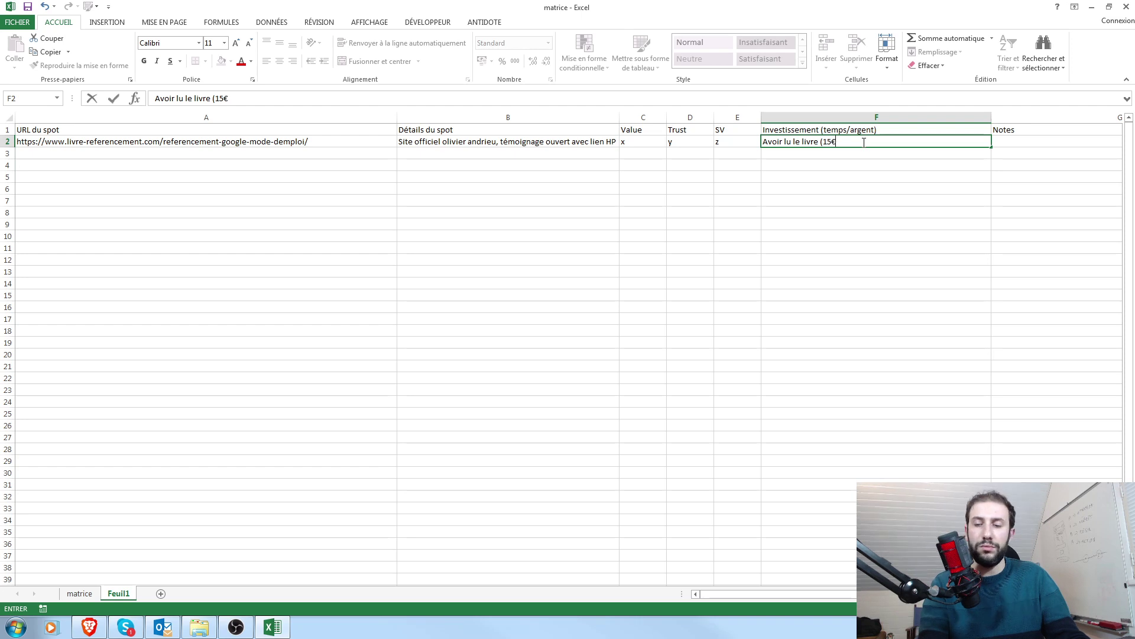
text(-20€))
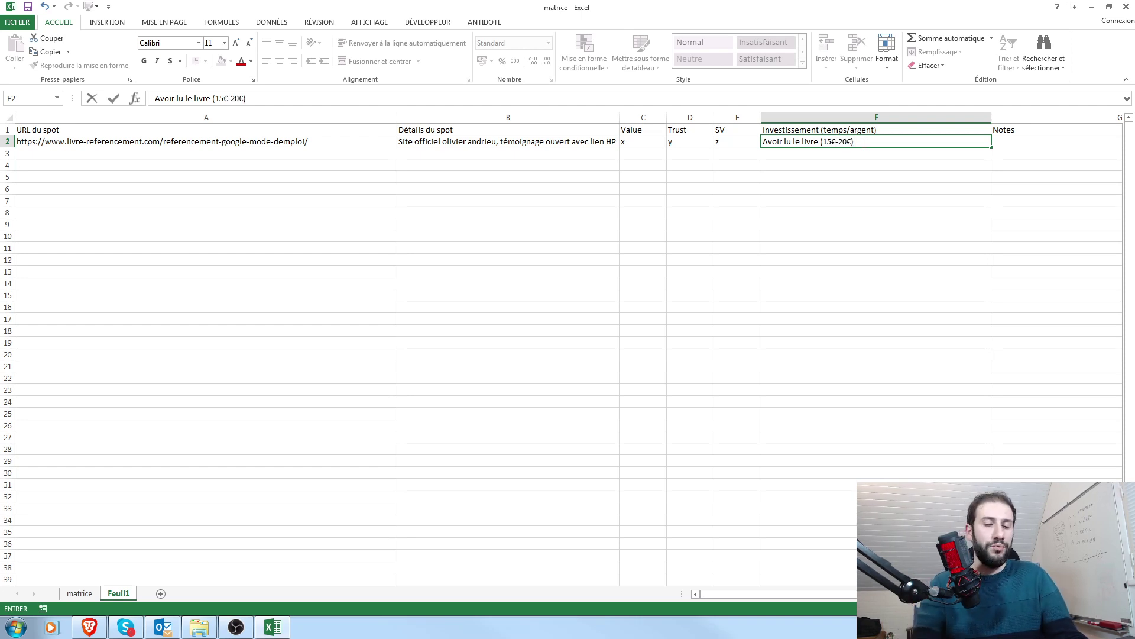
text(, faire t)
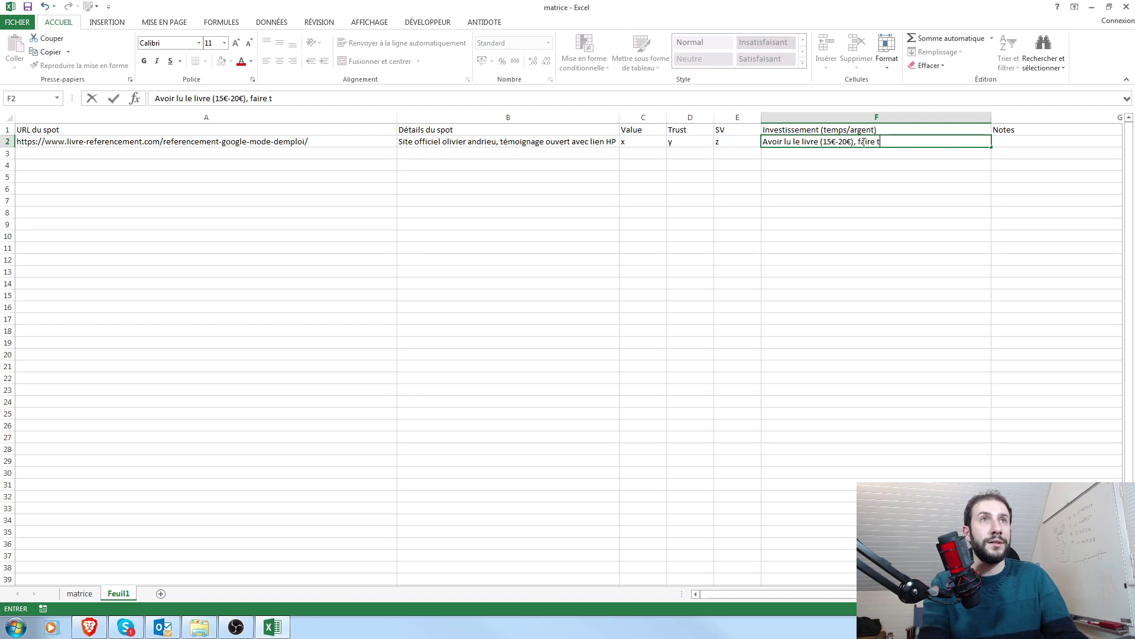
text(émoignage )
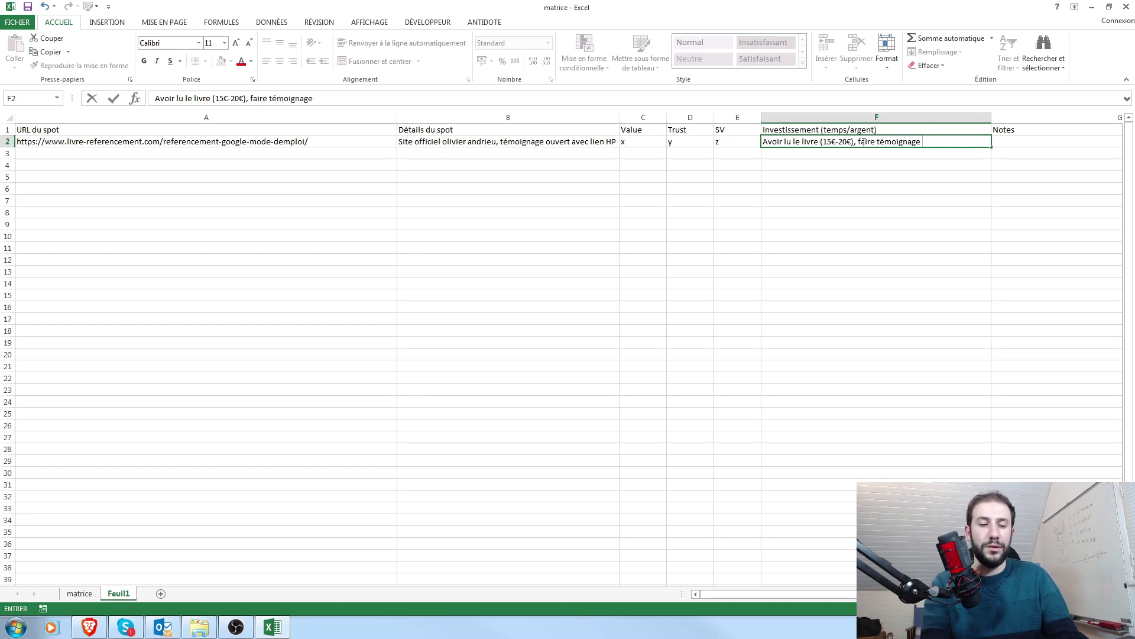
text((2min)
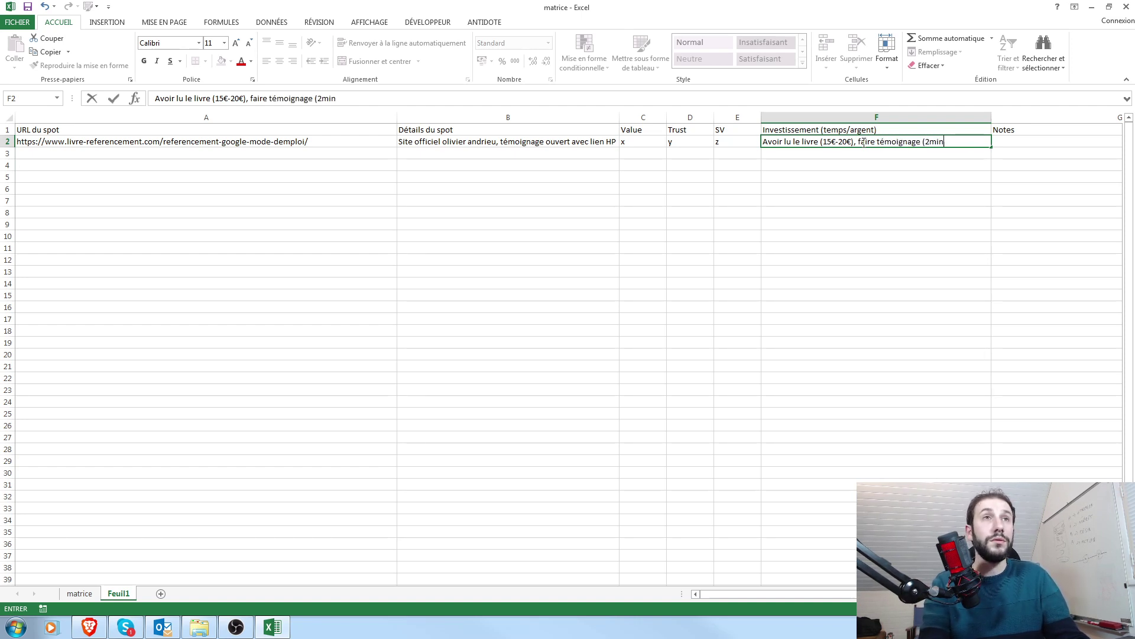
key(Tab)
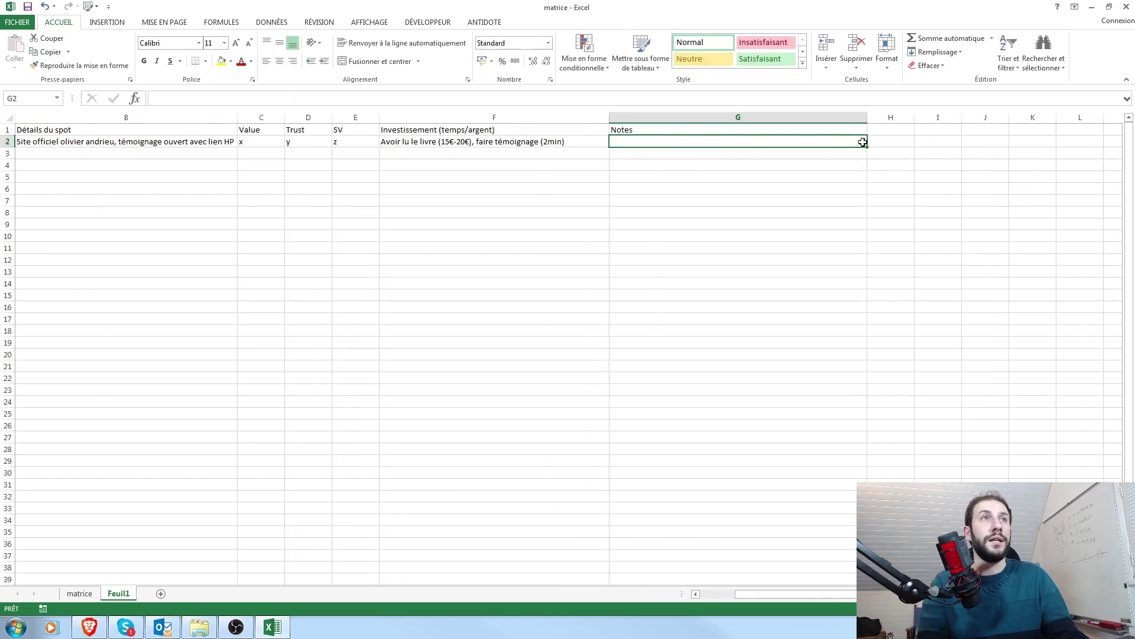
Add the note "Possible modération ?" in G2 and return to the first cell of row 3
text(Possib)
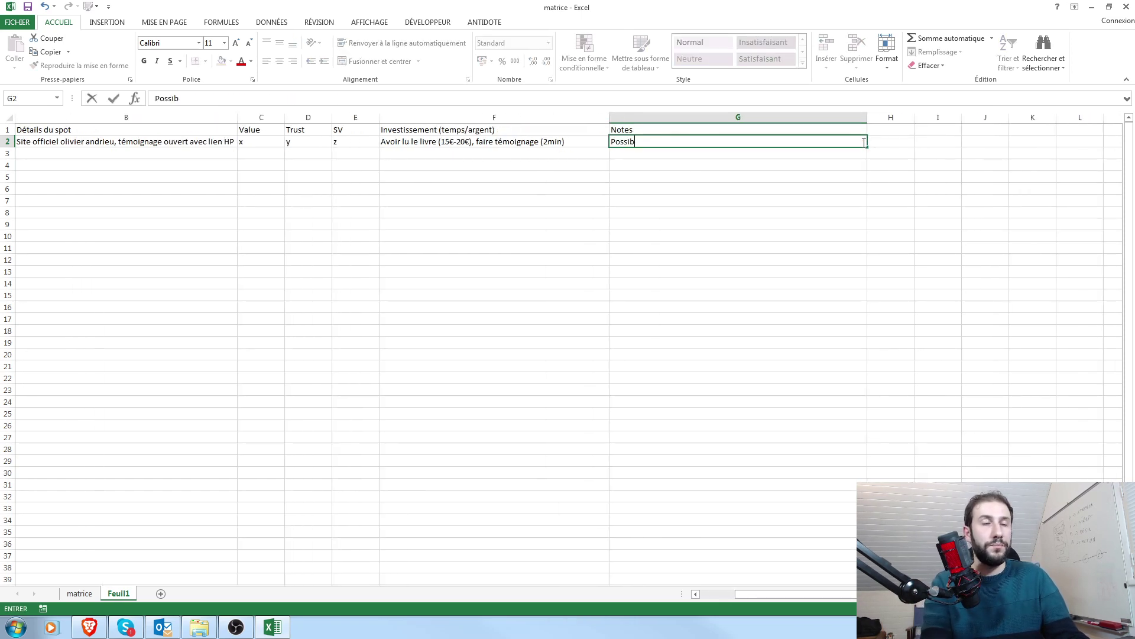
text(le modération ?)
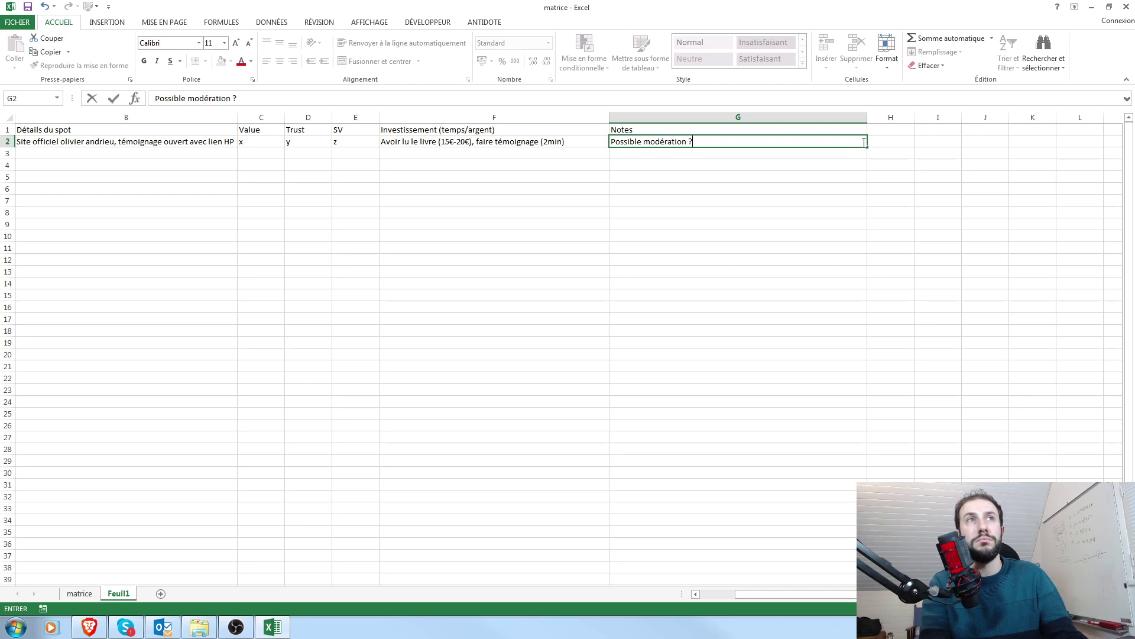
key(Return)
key(Home)
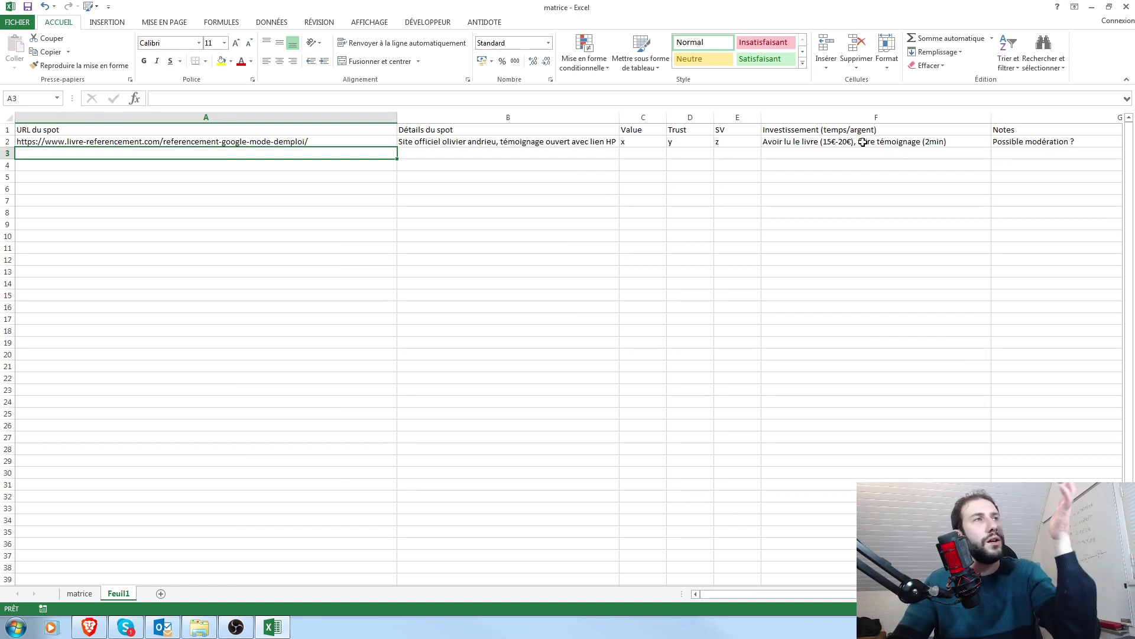
Fill the spot URL in A2 down to row 31 and the spot details in B2 down to row 30
click(394, 143)
drag(398, 146, 398, 491)
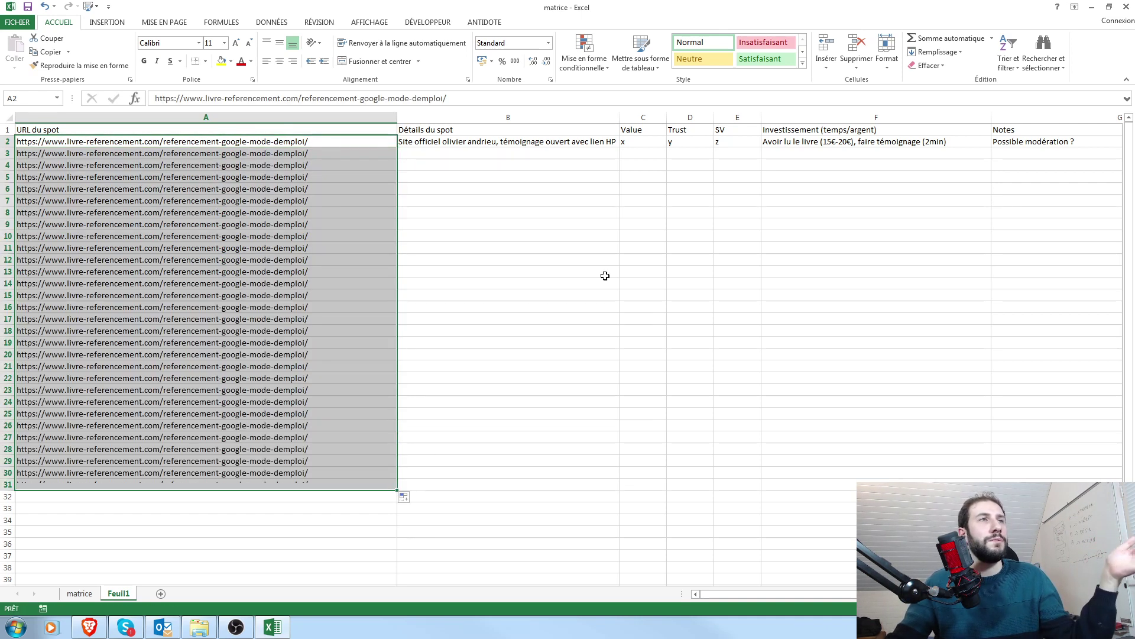
click(598, 144)
drag(618, 147, 591, 467)
Fill the Value, Trust and SV placeholders from C2, D2 and E2 down to row 31
click(650, 142)
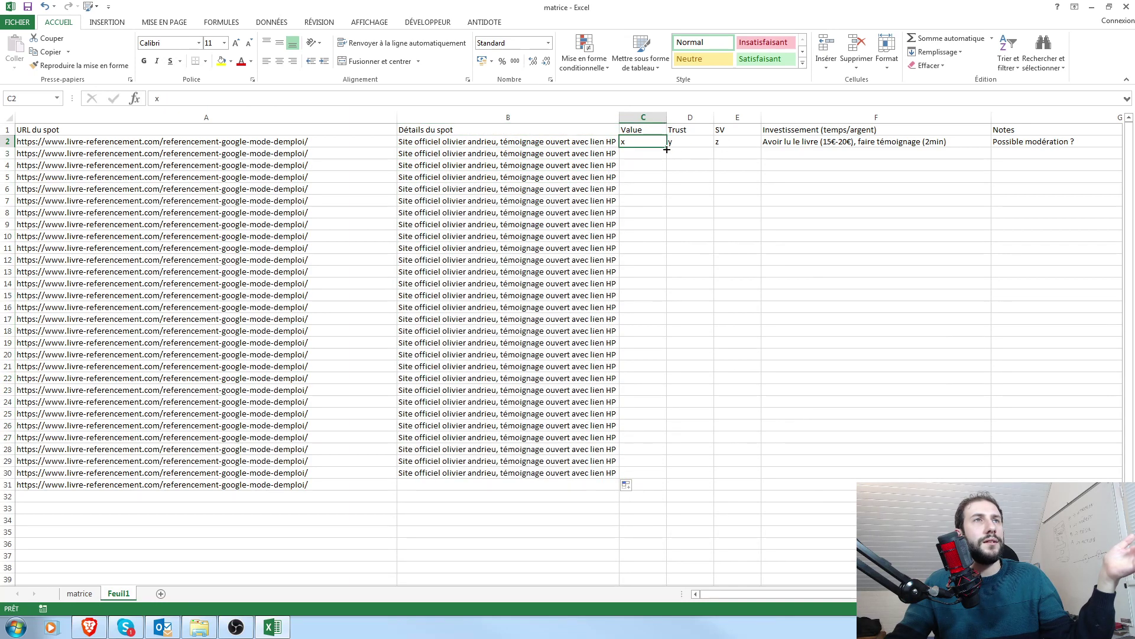
drag(666, 146, 667, 486)
click(701, 142)
drag(714, 147, 715, 488)
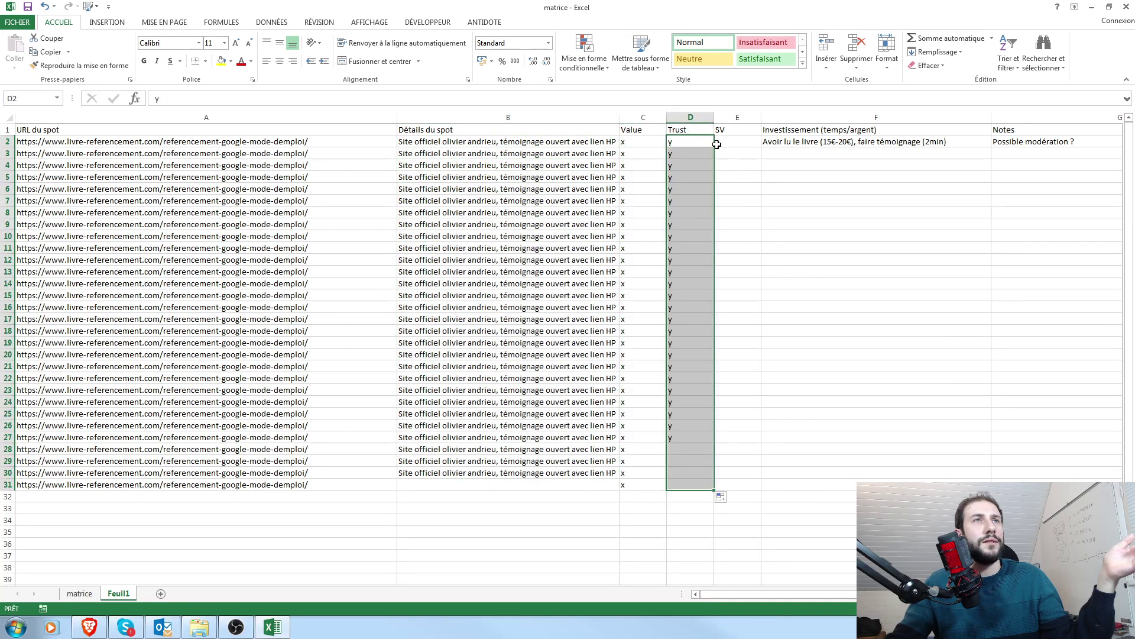
click(736, 142)
drag(761, 147, 761, 488)
Enter the example investments "500 €", "gratuit" and "2h" in F3 to F5
click(891, 146)
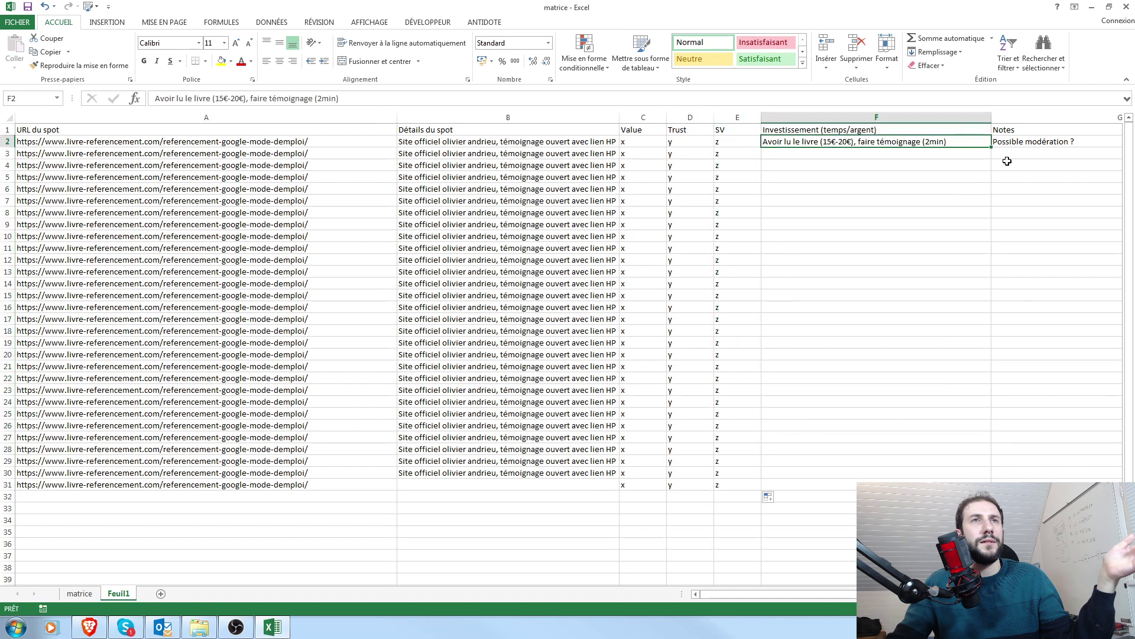
click(896, 155)
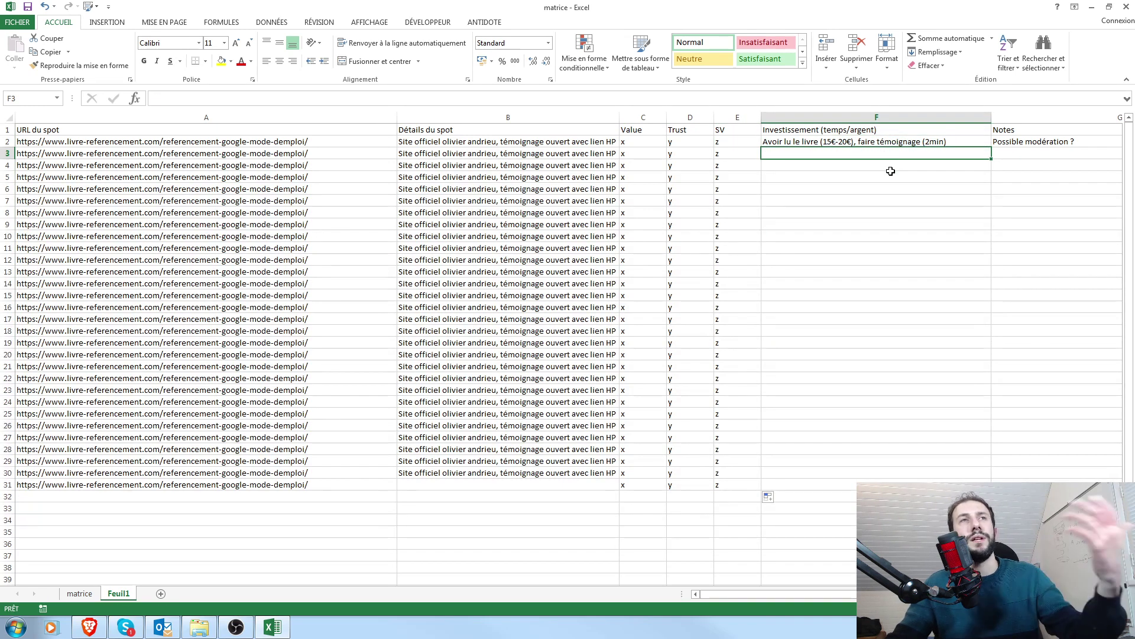
text(500 )
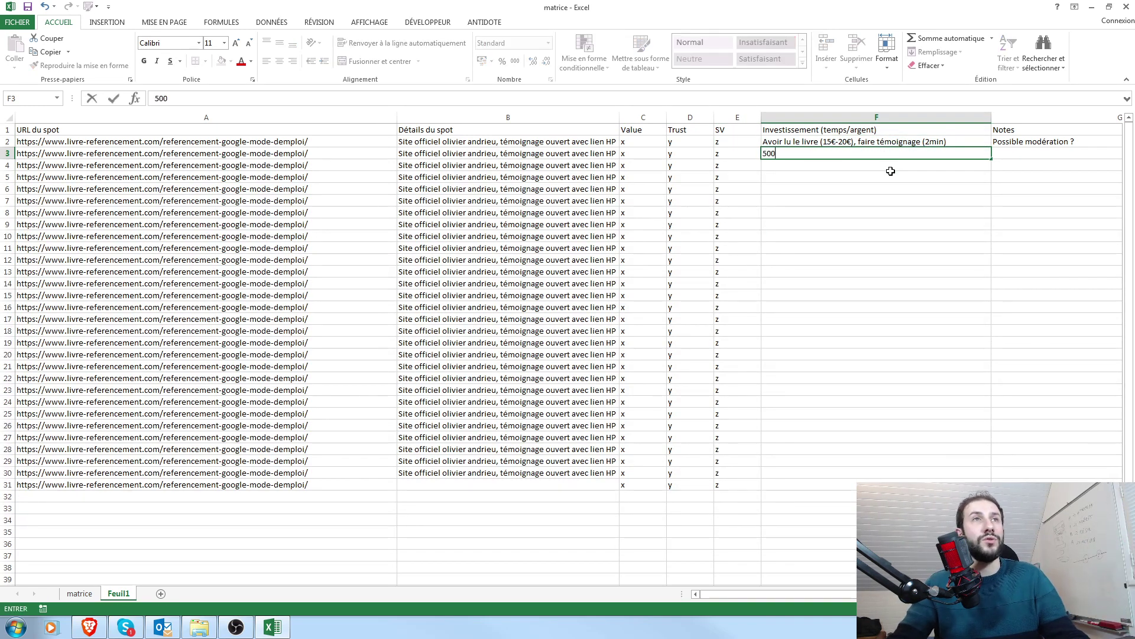
text(€)
key(Return)
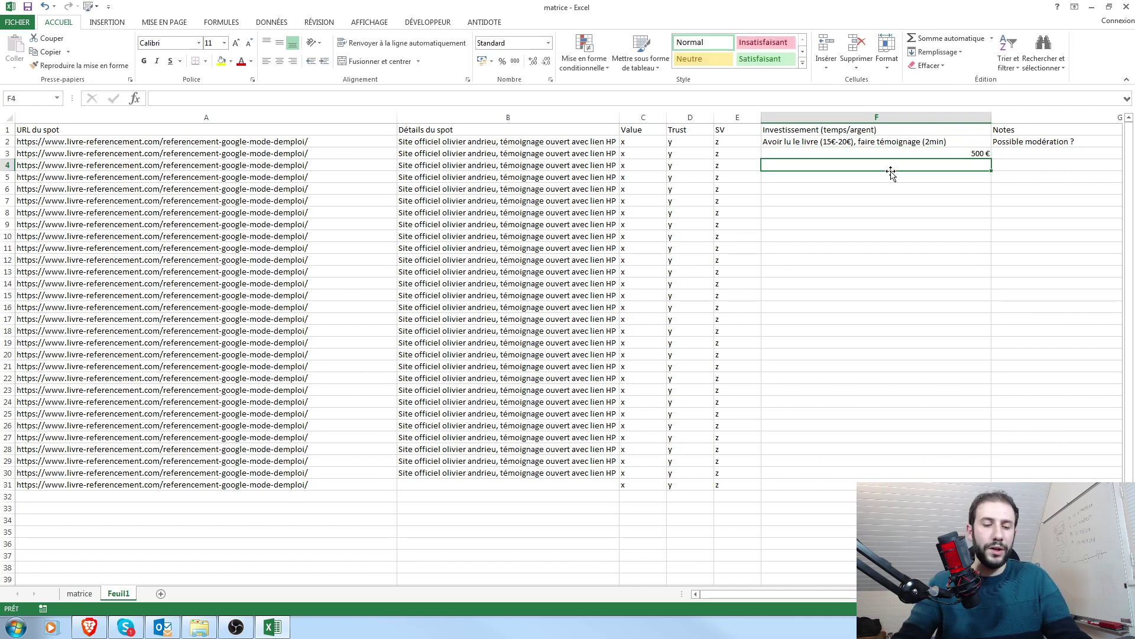
text(gratuit)
key(Return)
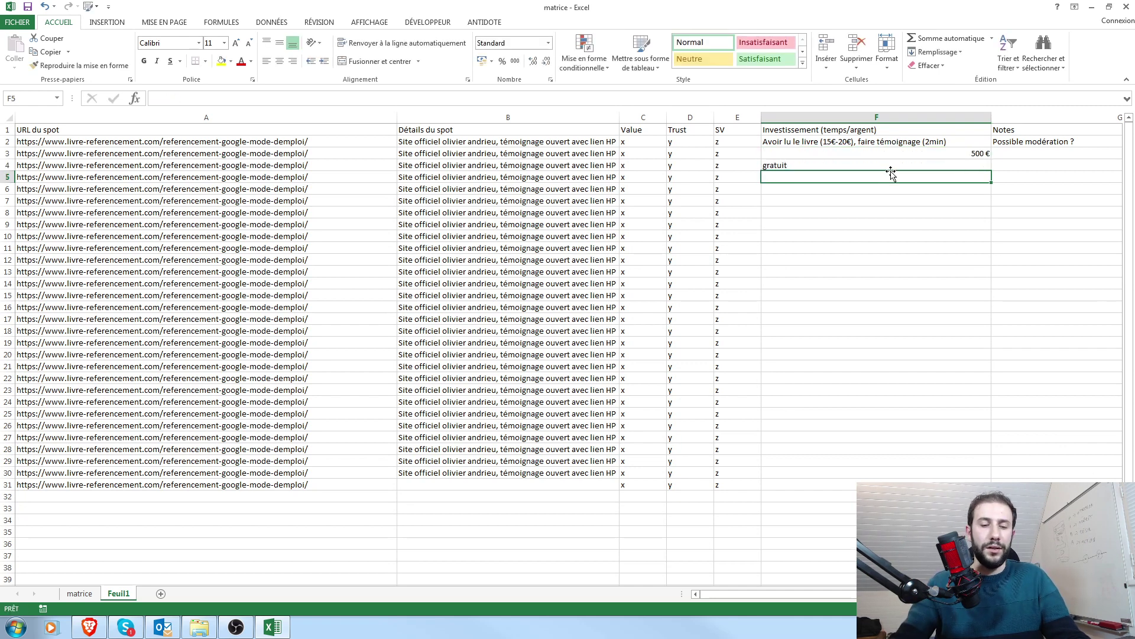
text(2h)
key(Return)
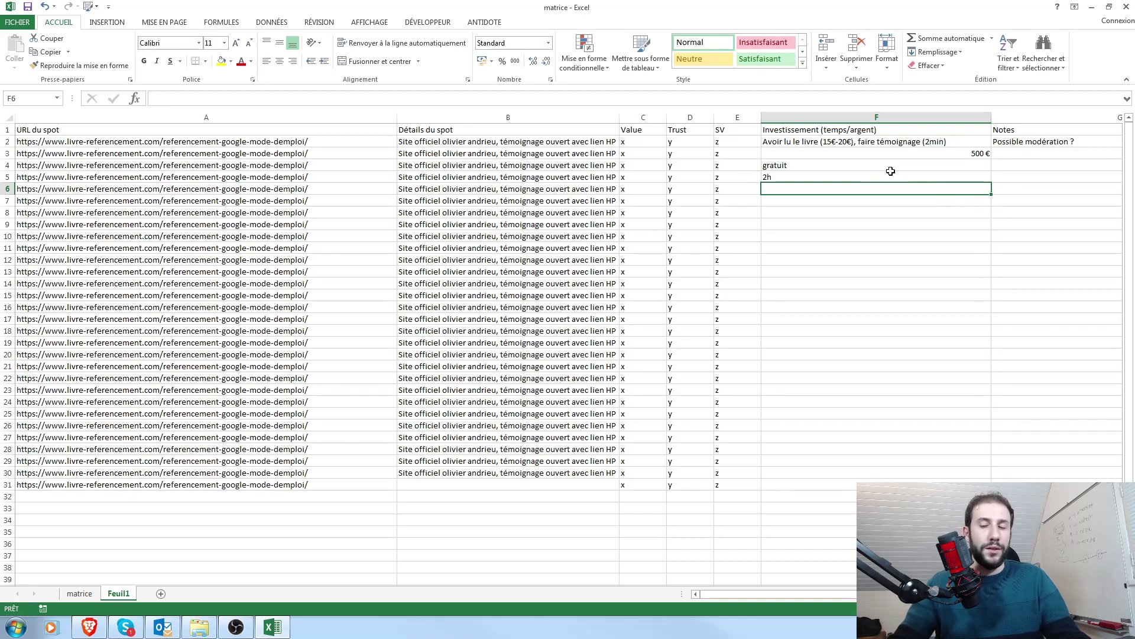
Continue the example investments with 5h, 40h, 25h and 40€ in F6 to F9
text(5h)
key(Return)
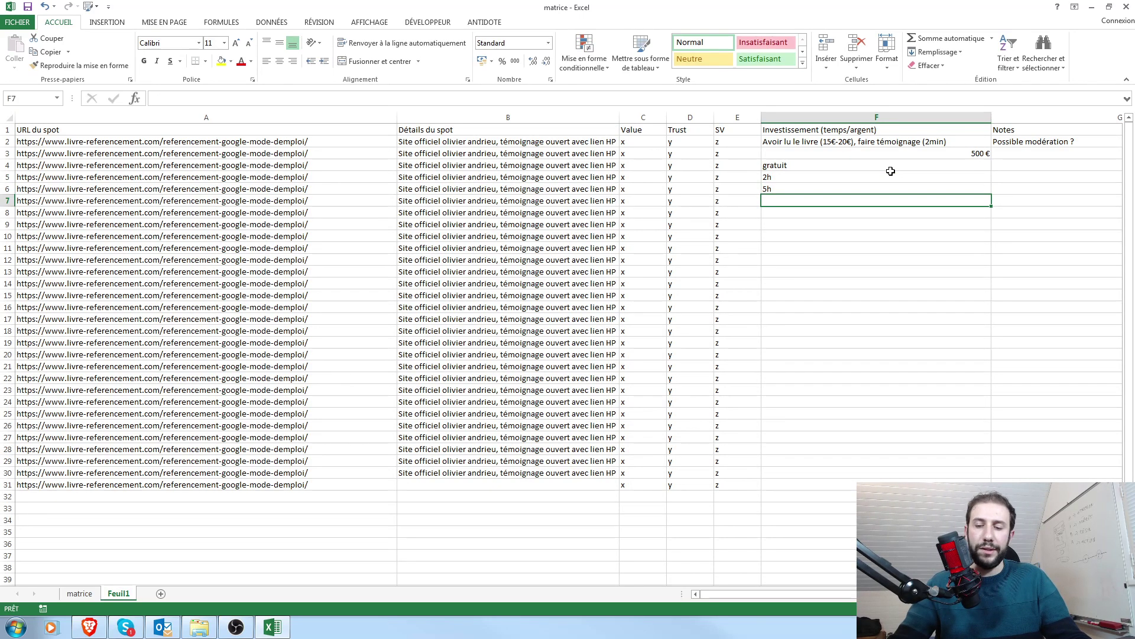
text(40h)
key(Return)
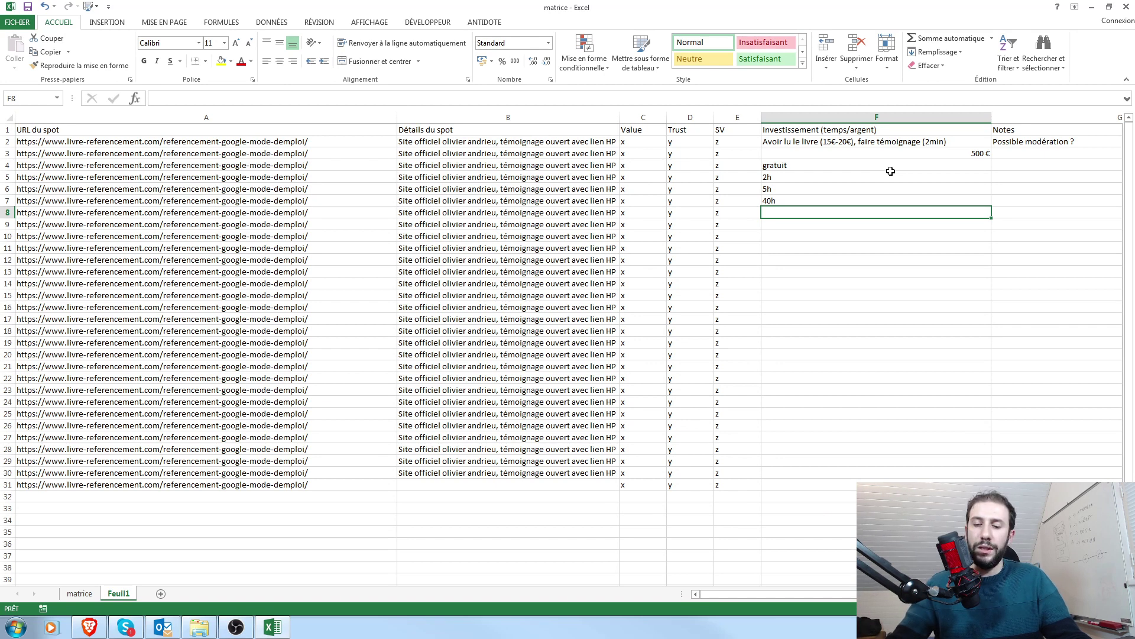
text(25h)
key(Return)
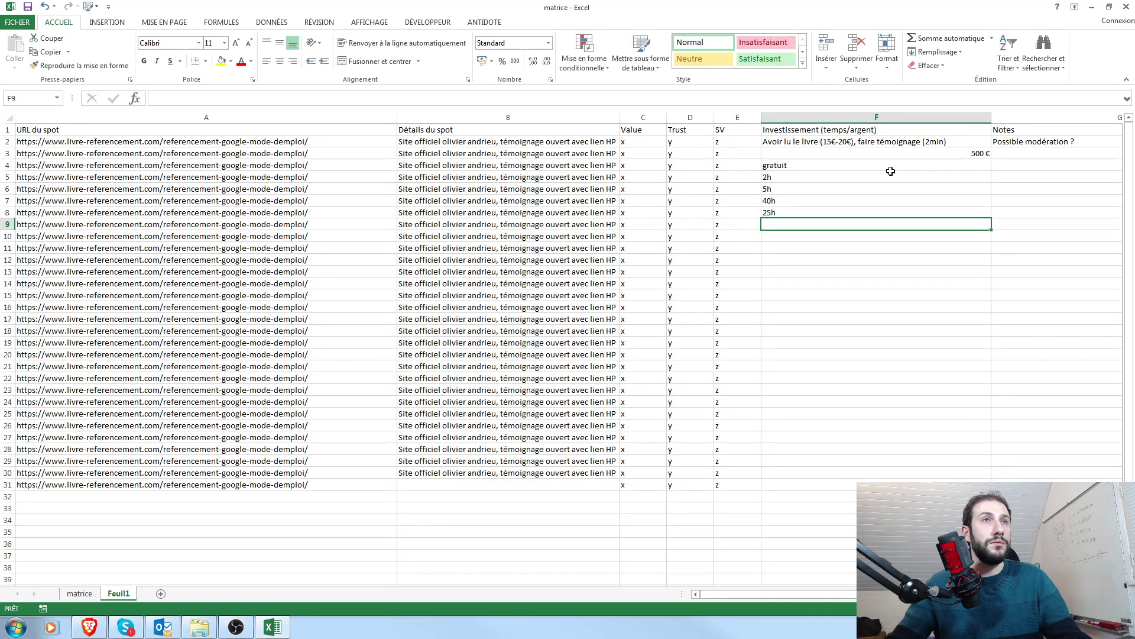
text(40€)
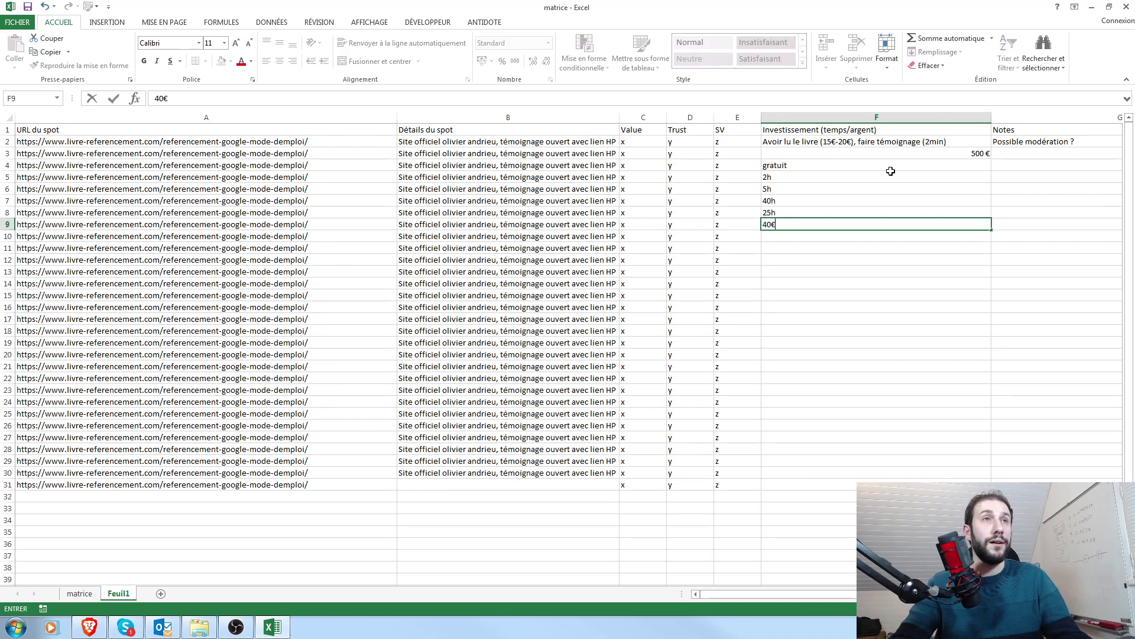
key(Return)
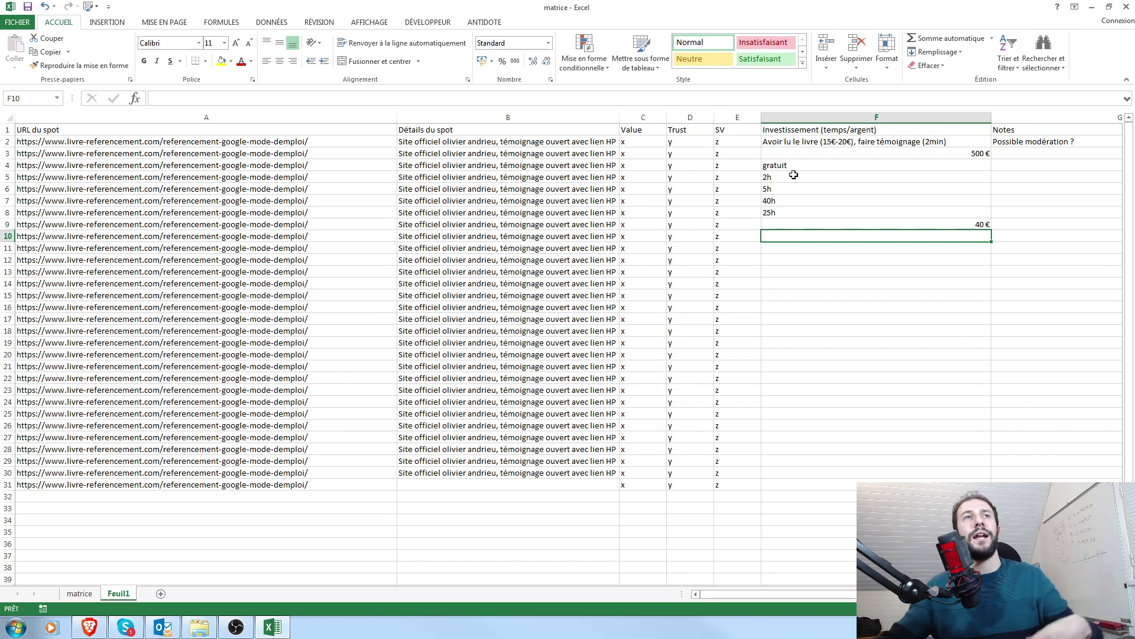
Replace the investment in F5 with 300€
click(793, 175)
text(300€)
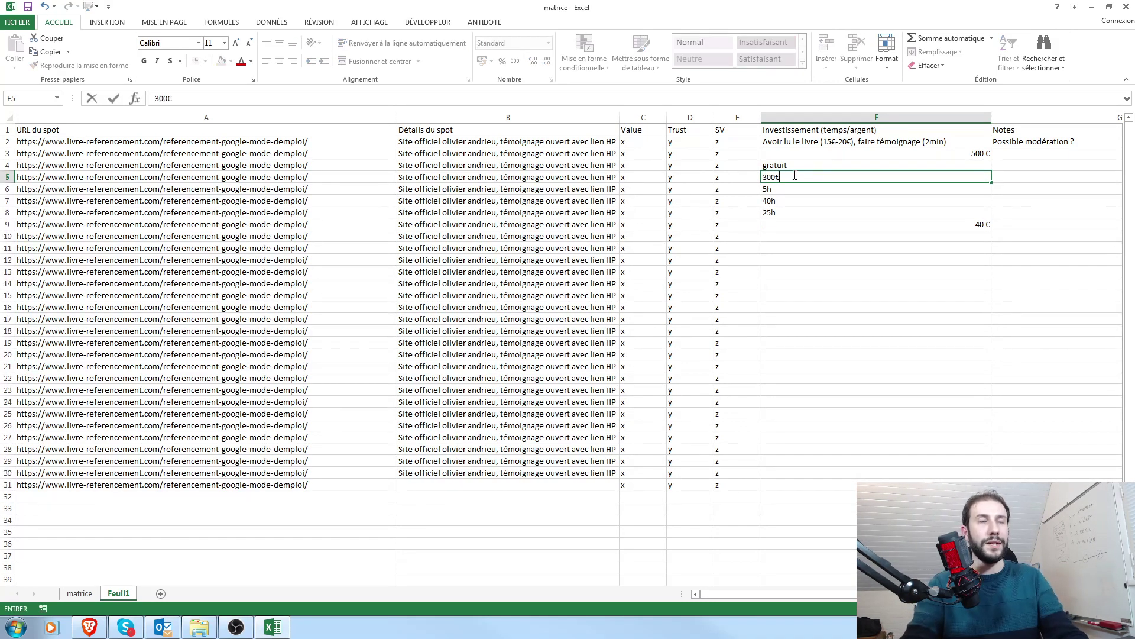
key(Return)
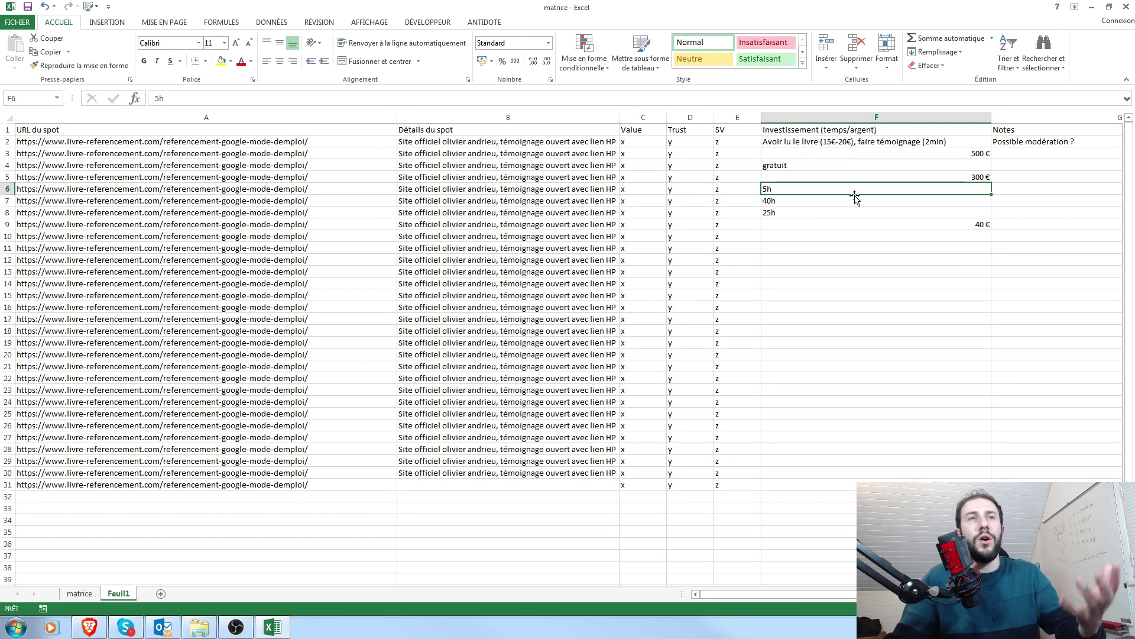
On the matrice sheet, examine the source_url, semanticValue and pageValue of the xavfun.info backlink in row 3
click(89, 597)
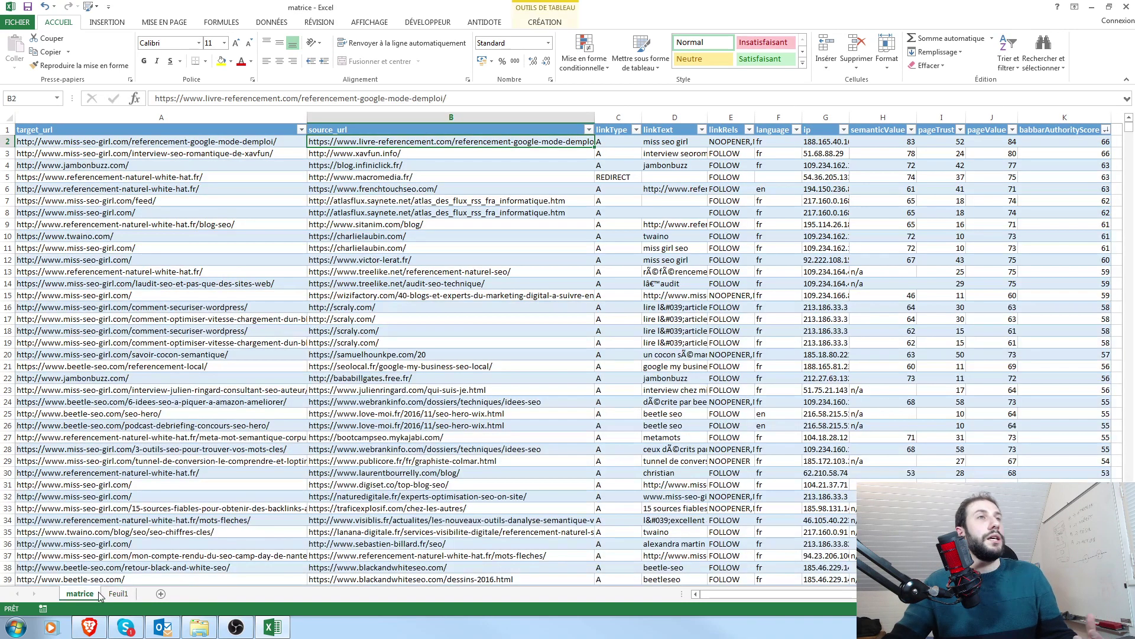
click(479, 153)
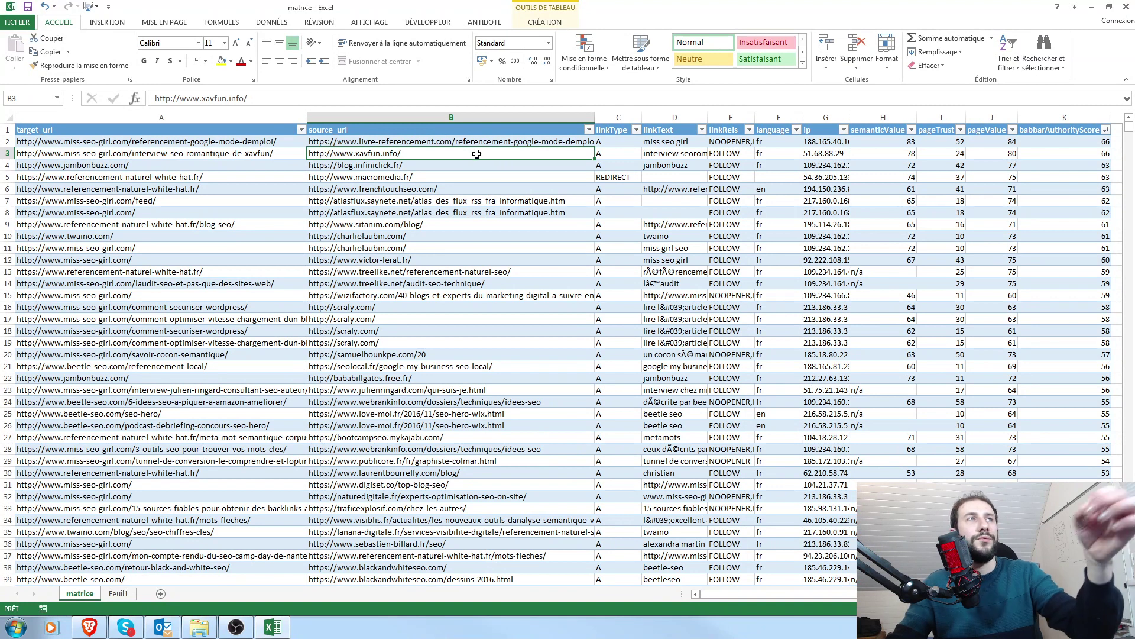
click(884, 153)
click(1000, 153)
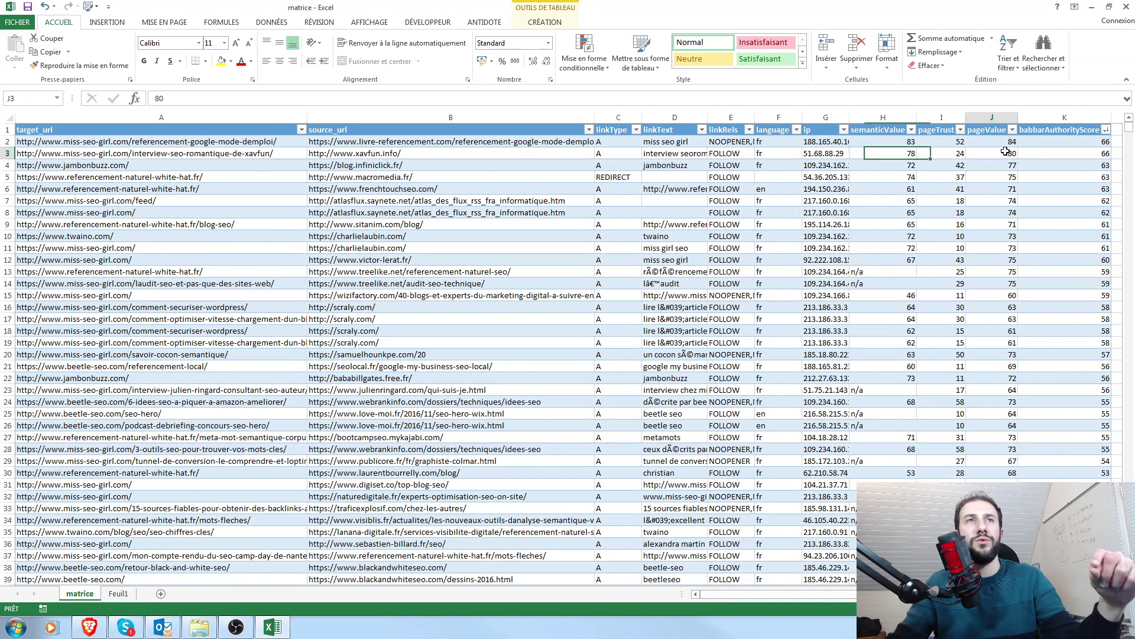
Examine the pageTrust, babbarAuthorityScore, linkText and linkRels of the xavfun.info backlink in row 3
click(960, 153)
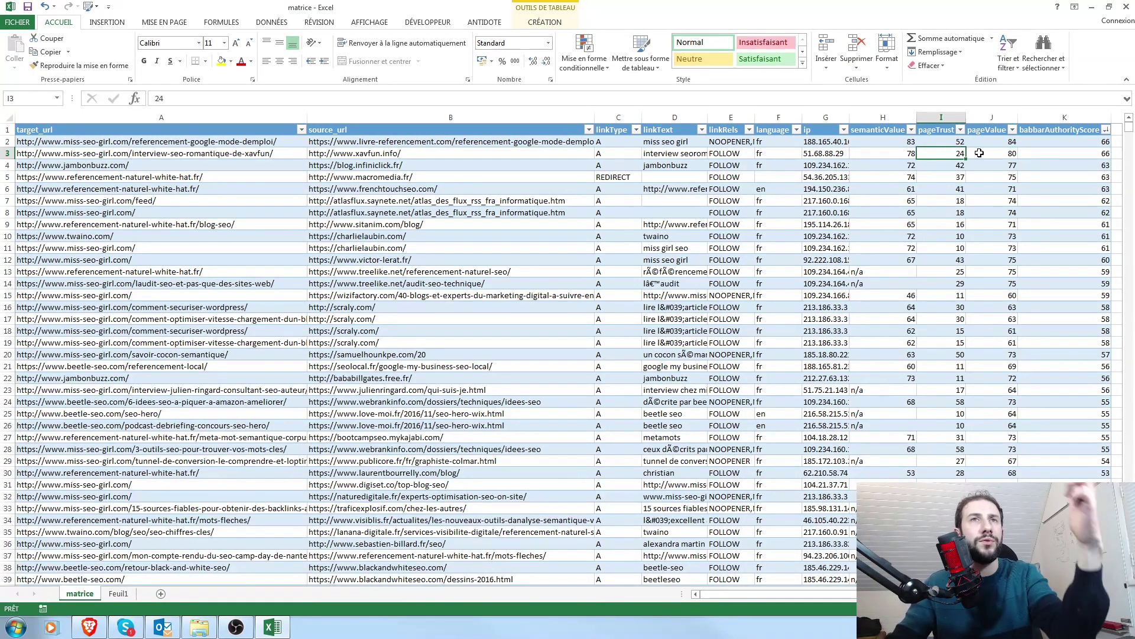
click(1088, 156)
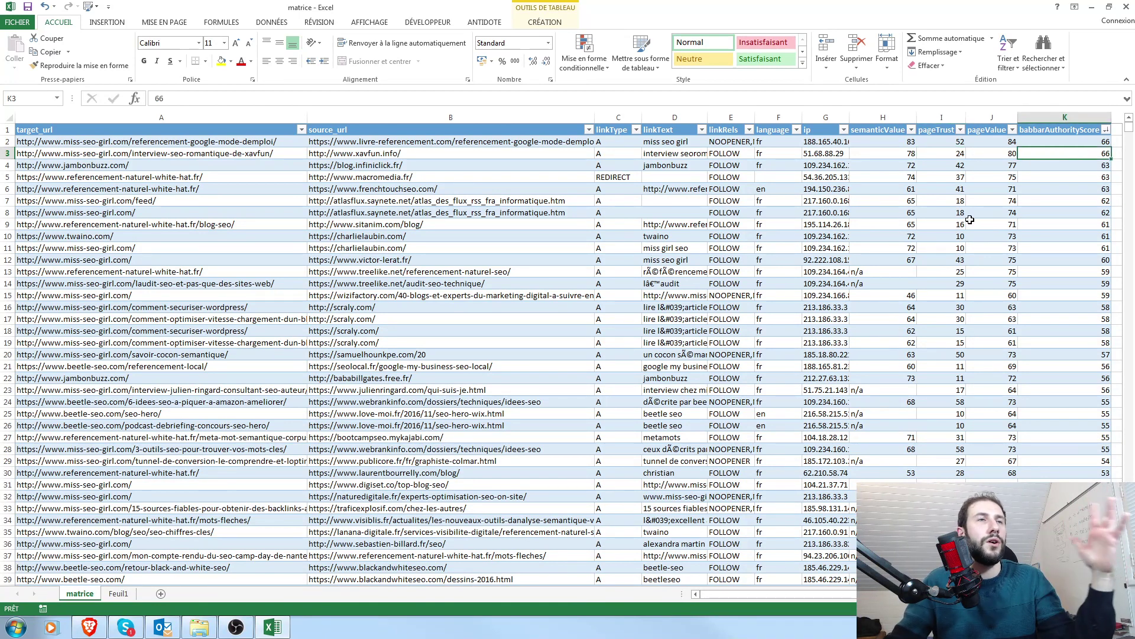
click(693, 157)
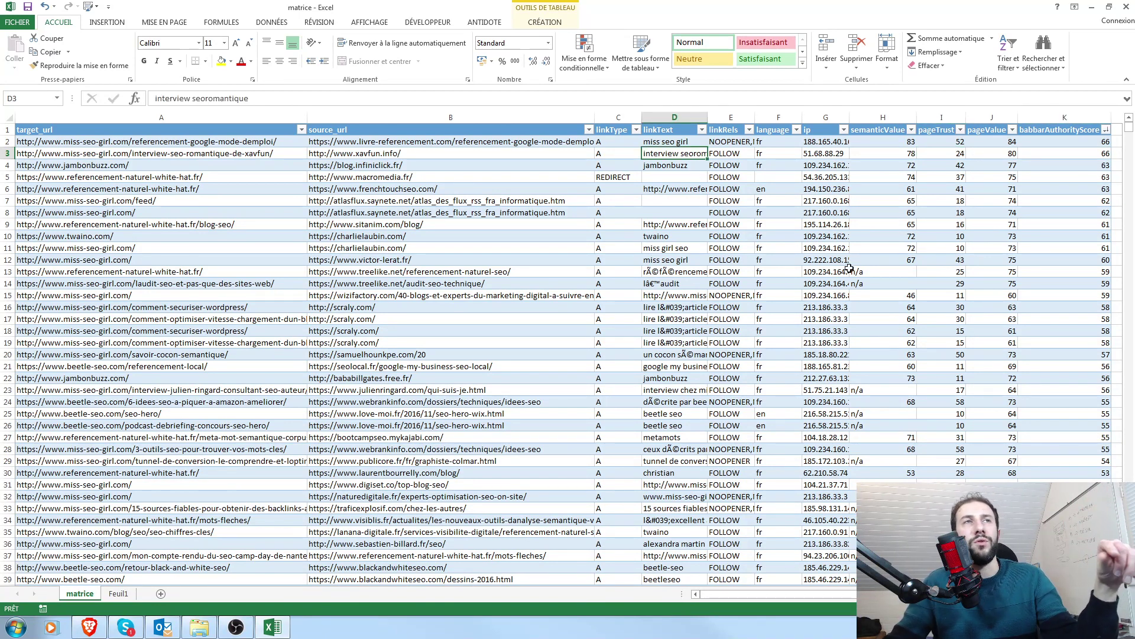
click(720, 152)
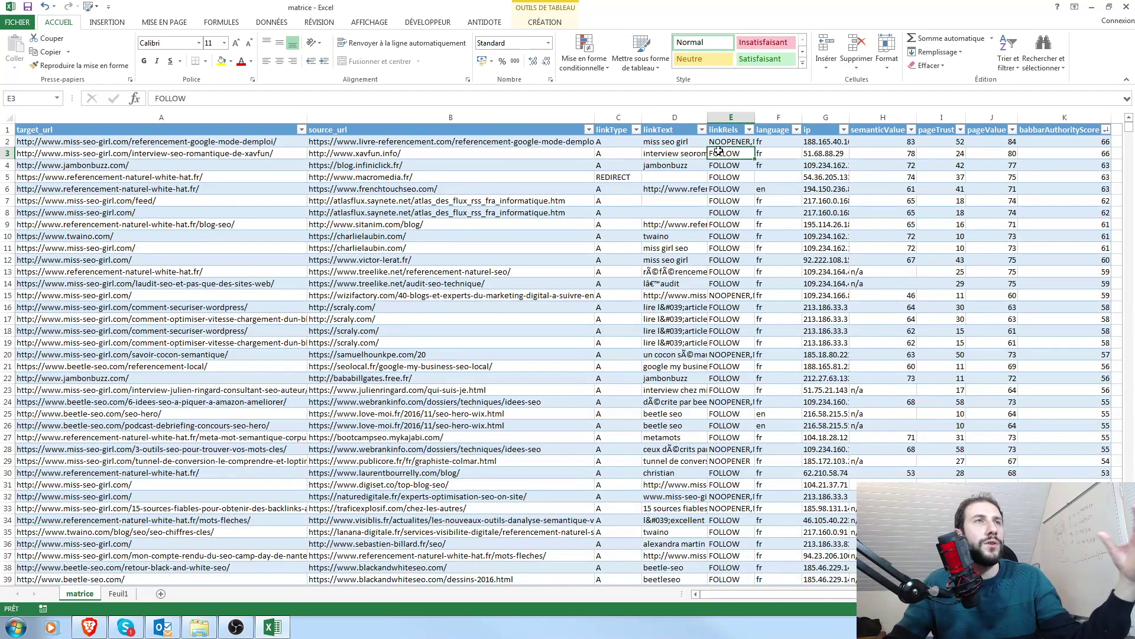
click(424, 154)
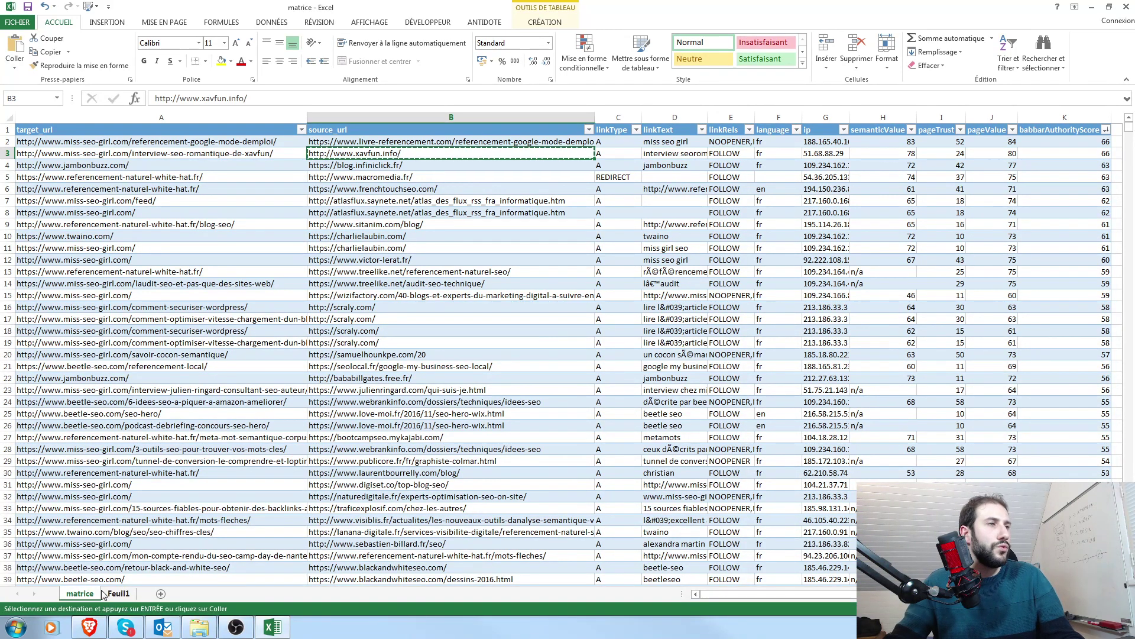
click(89, 627)
click(617, 30)
text(http://www.xavfun.info/)
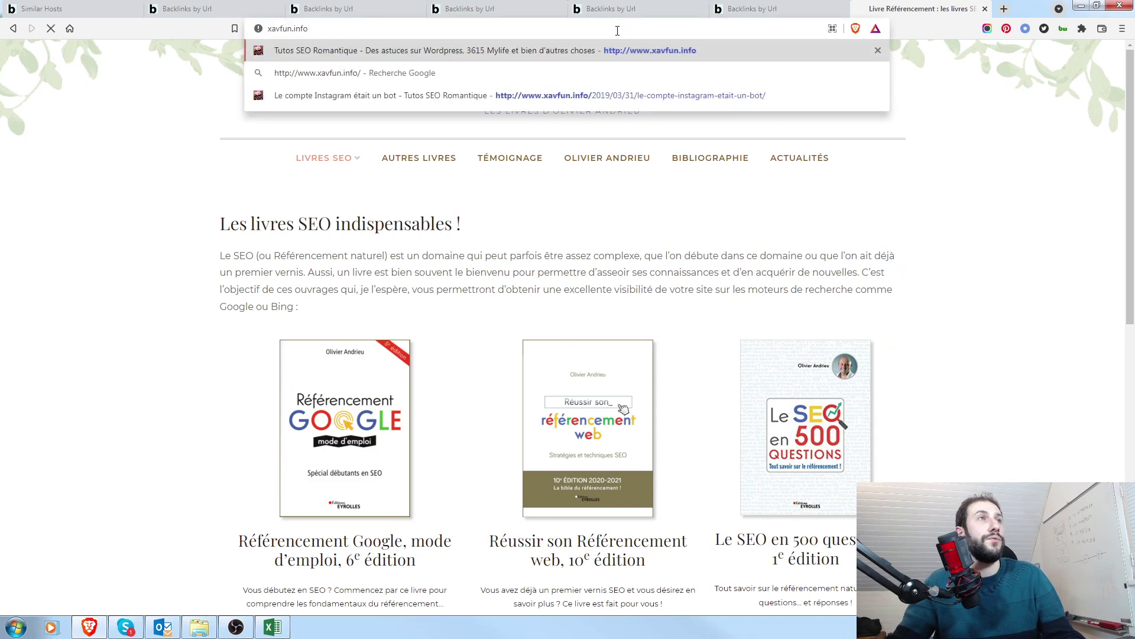
key(Return)
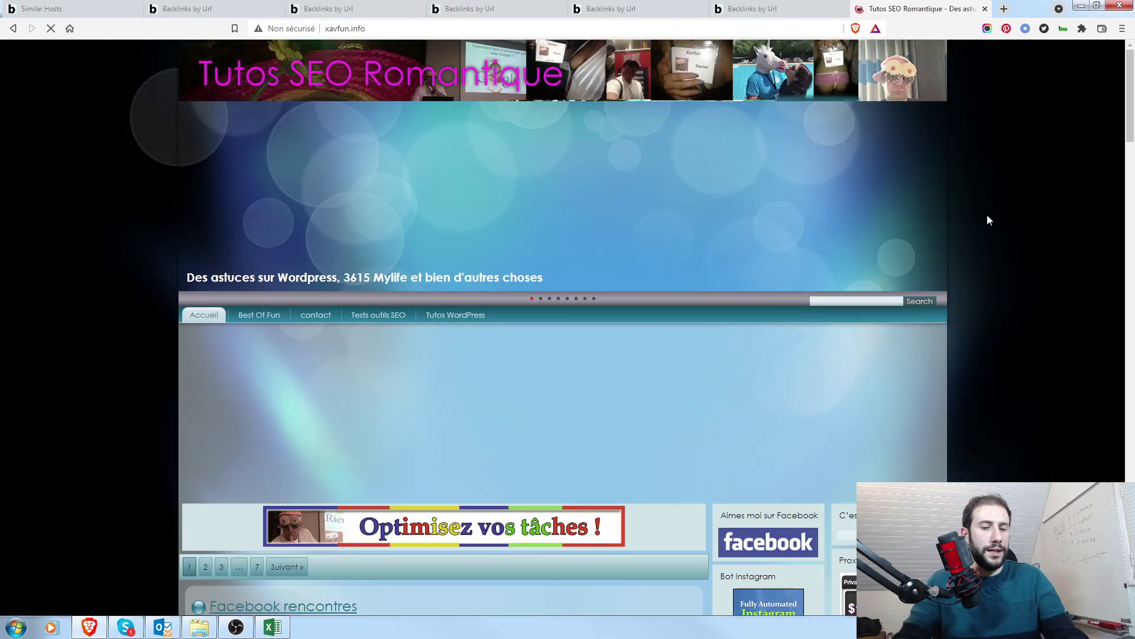
key(ctrl+f)
text(interview)
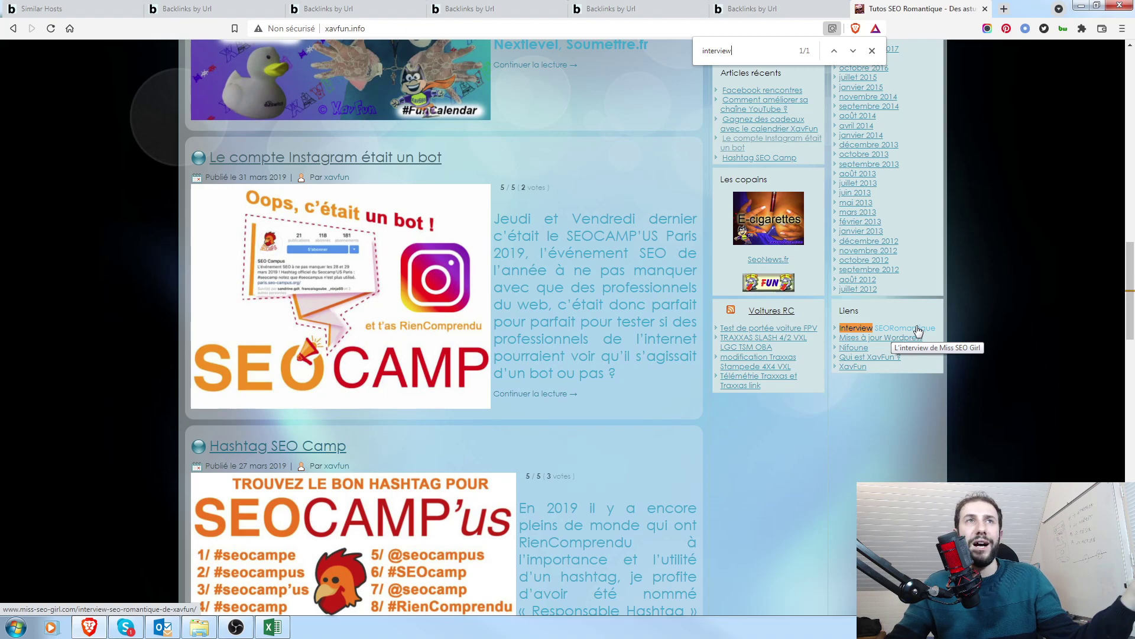
Open the article "Le compte Instagram était un bot" and examine its content and the Liens block for the interview link
click(392, 156)
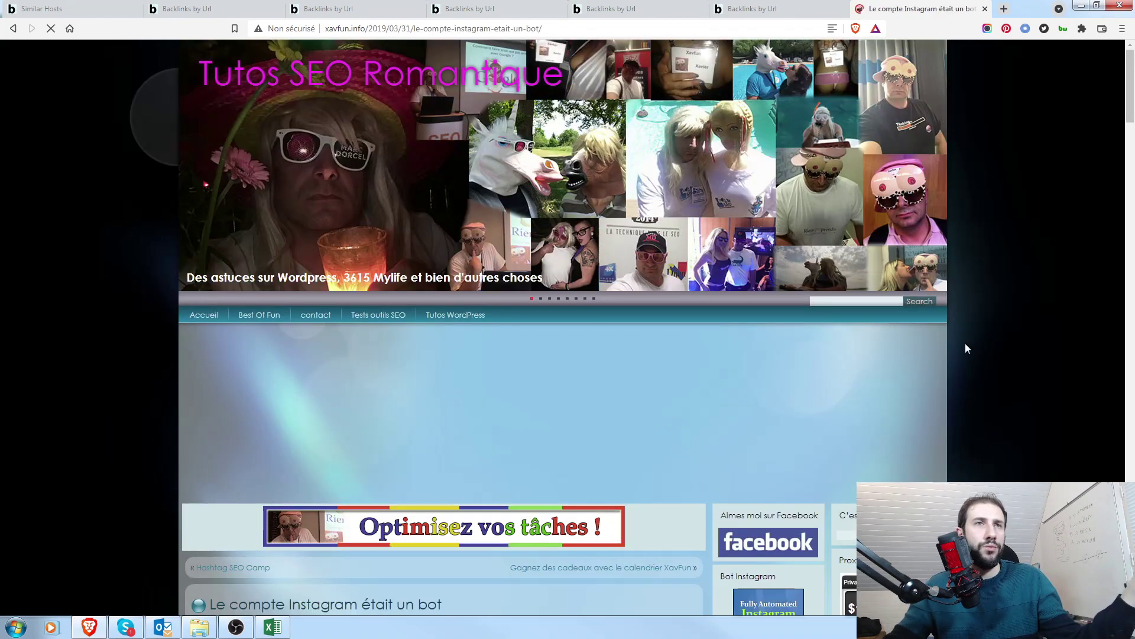
scroll(1010, 304, down, 20)
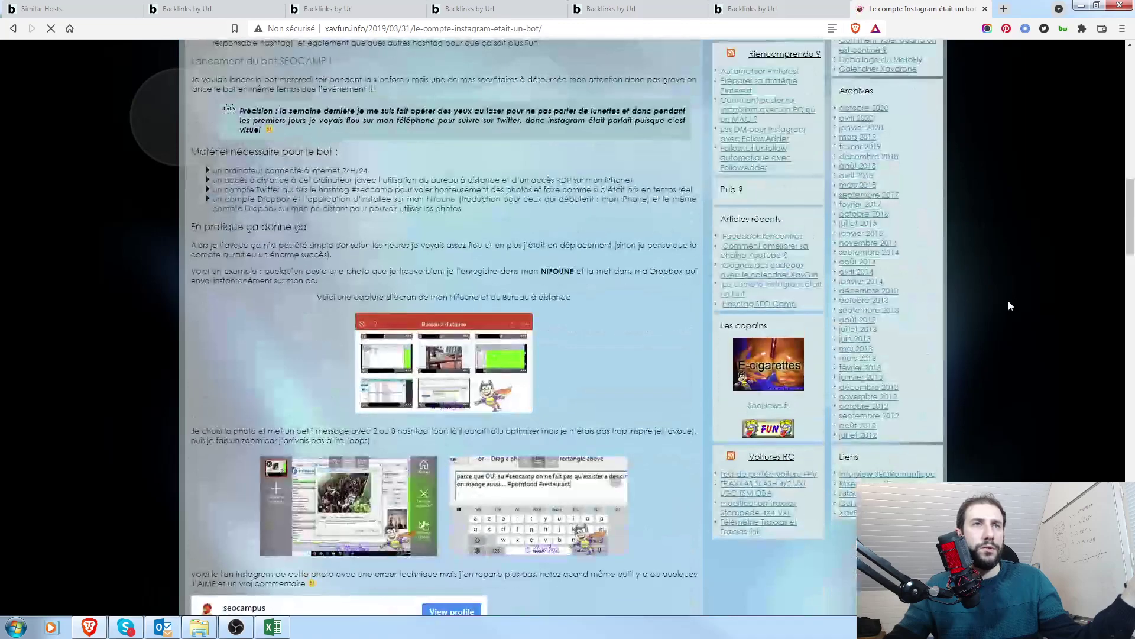
scroll(1010, 305, down, 2)
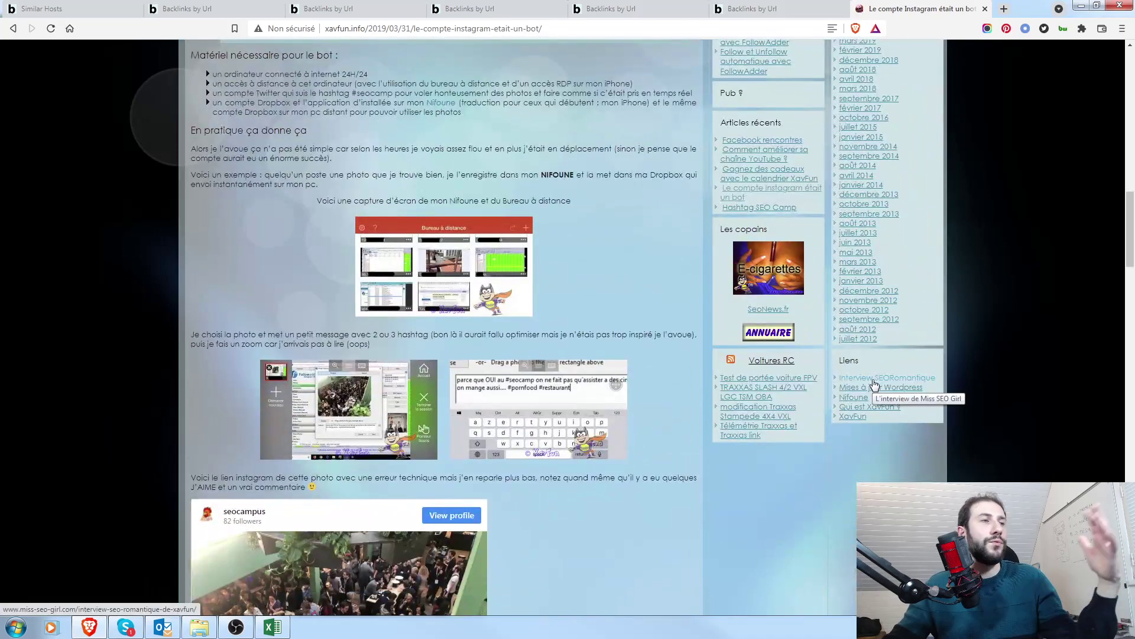
scroll(875, 384, up, 15)
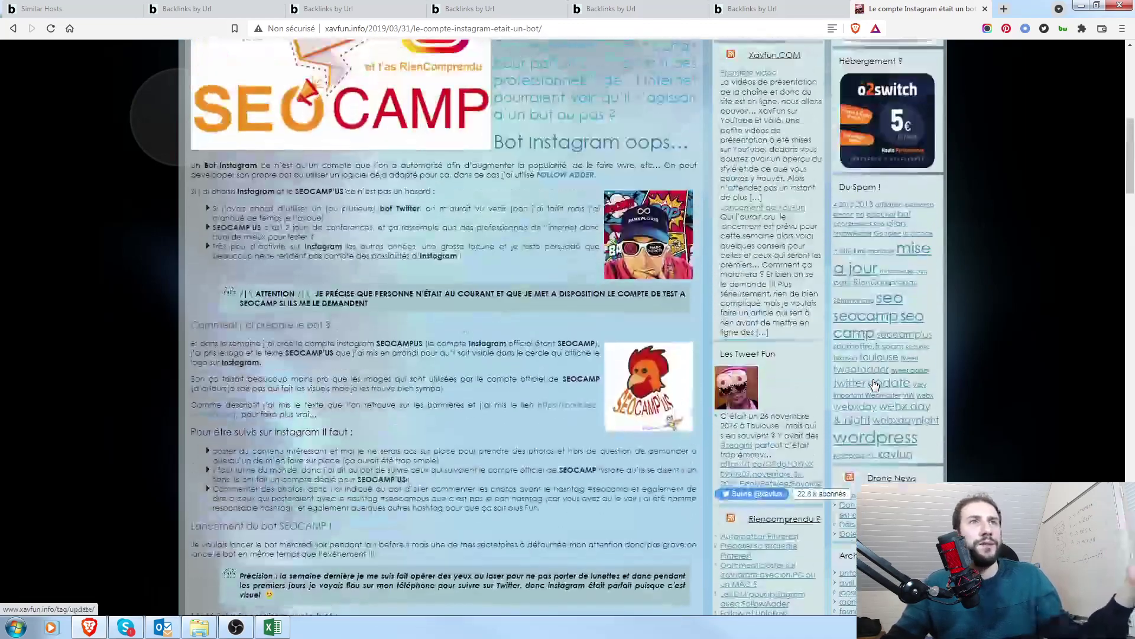
scroll(1027, 370, up, 5)
scroll(1034, 353, down, 2)
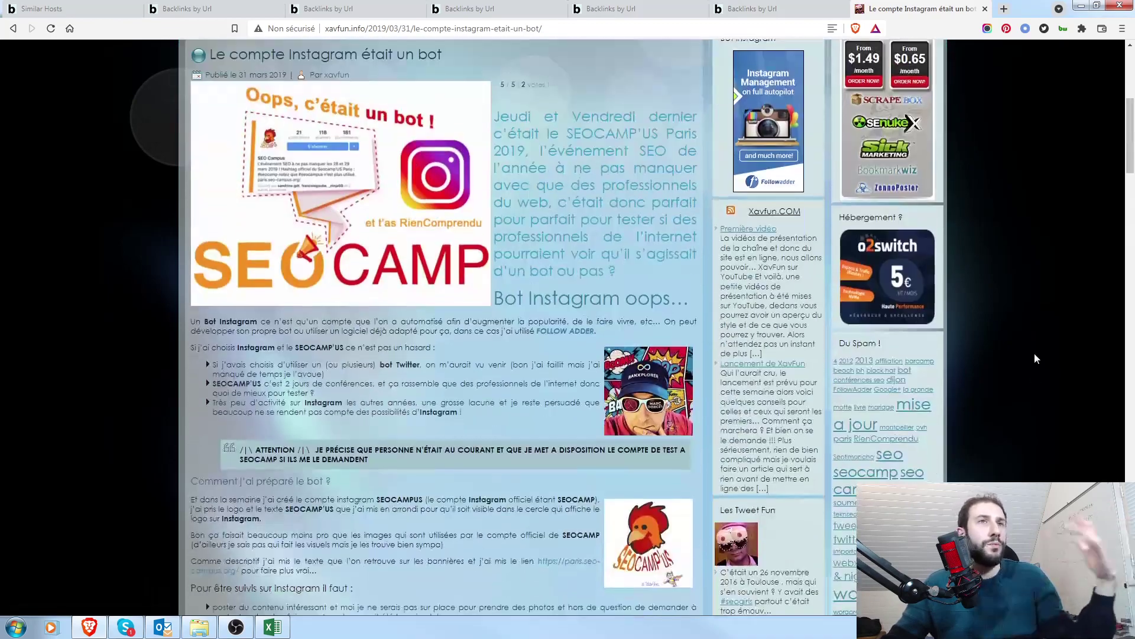
scroll(1034, 353, down, 8)
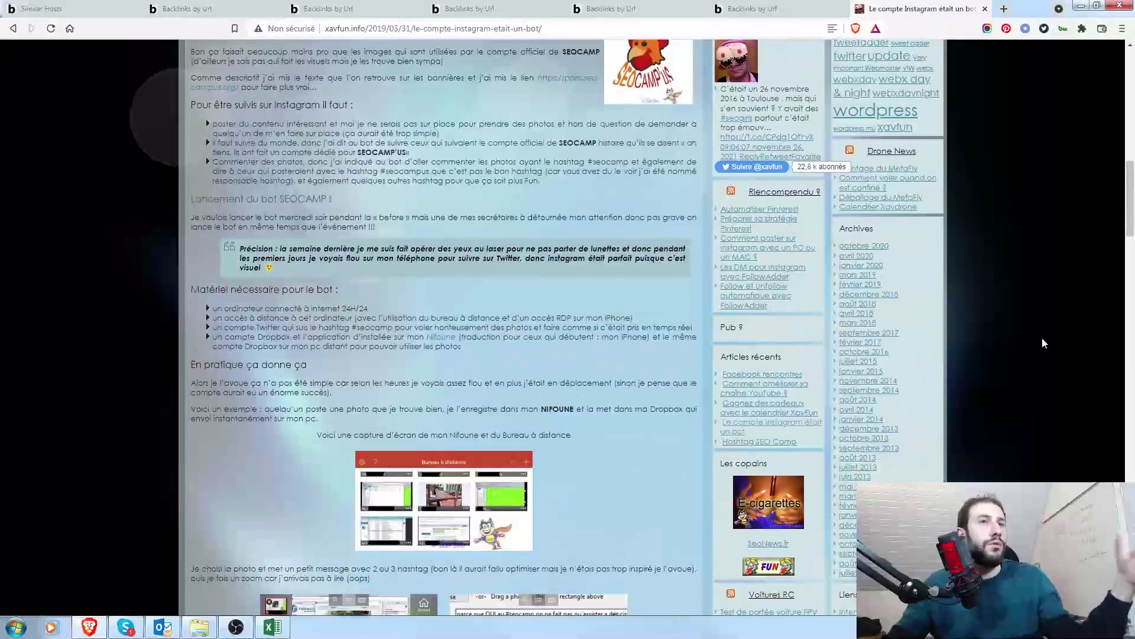
scroll(1043, 336, down, 5)
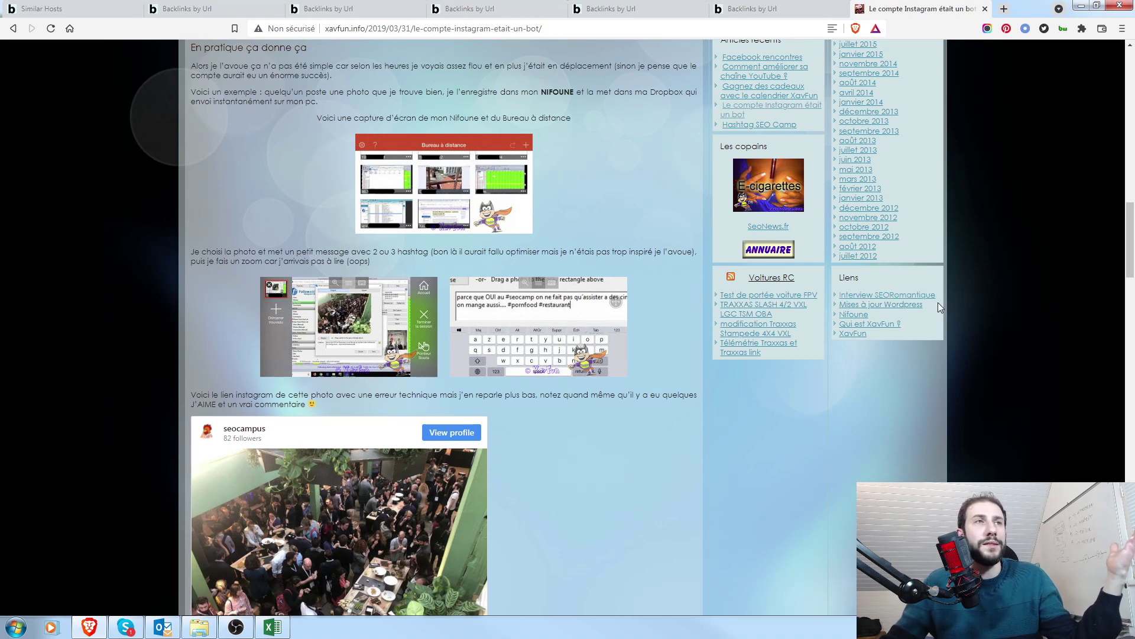
scroll(938, 303, up, 2)
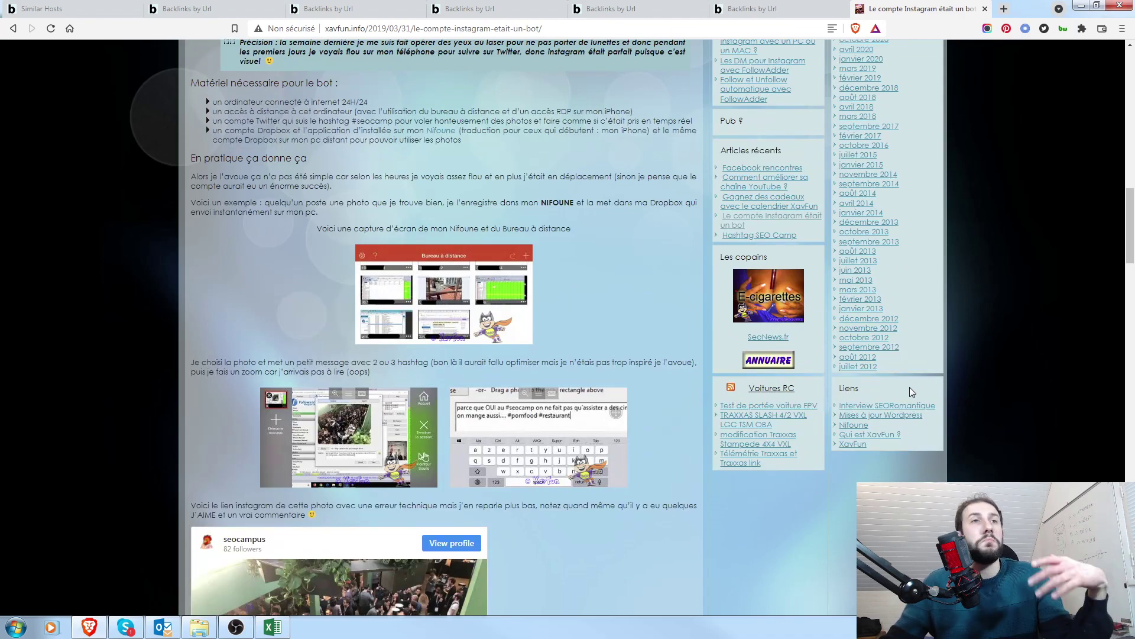
scroll(940, 392, up, 15)
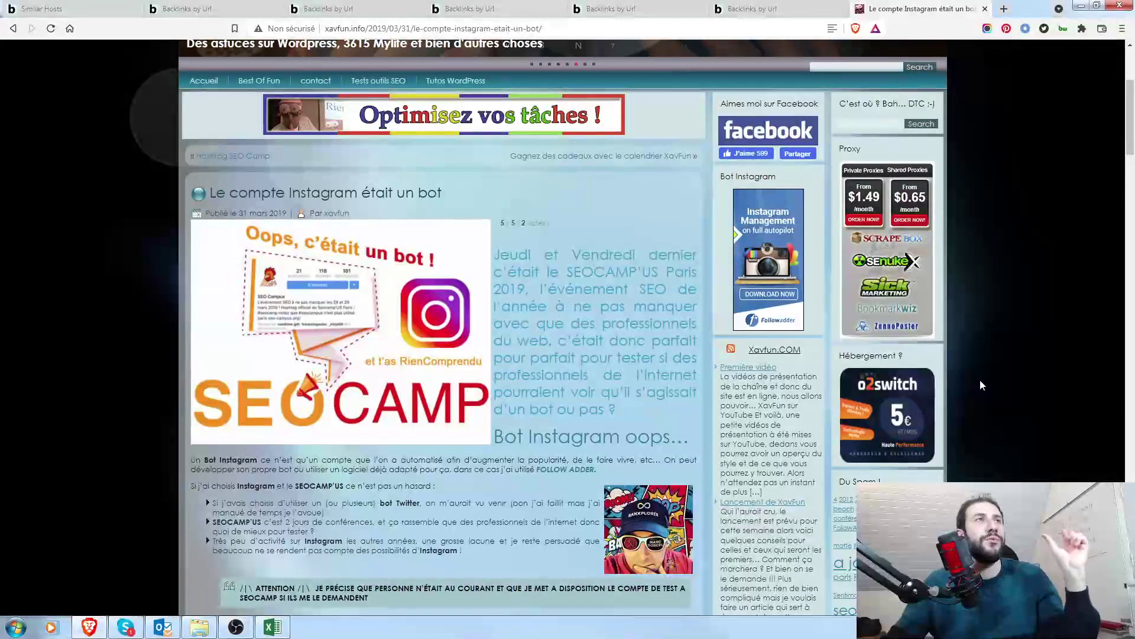
scroll(980, 378, up, 4)
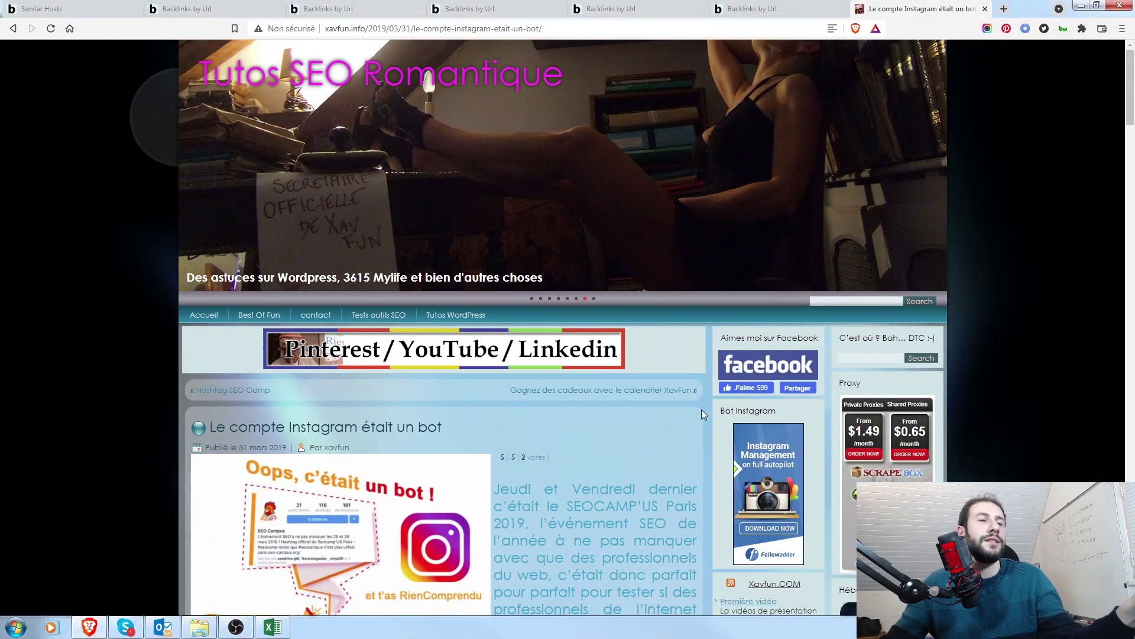
click(272, 627)
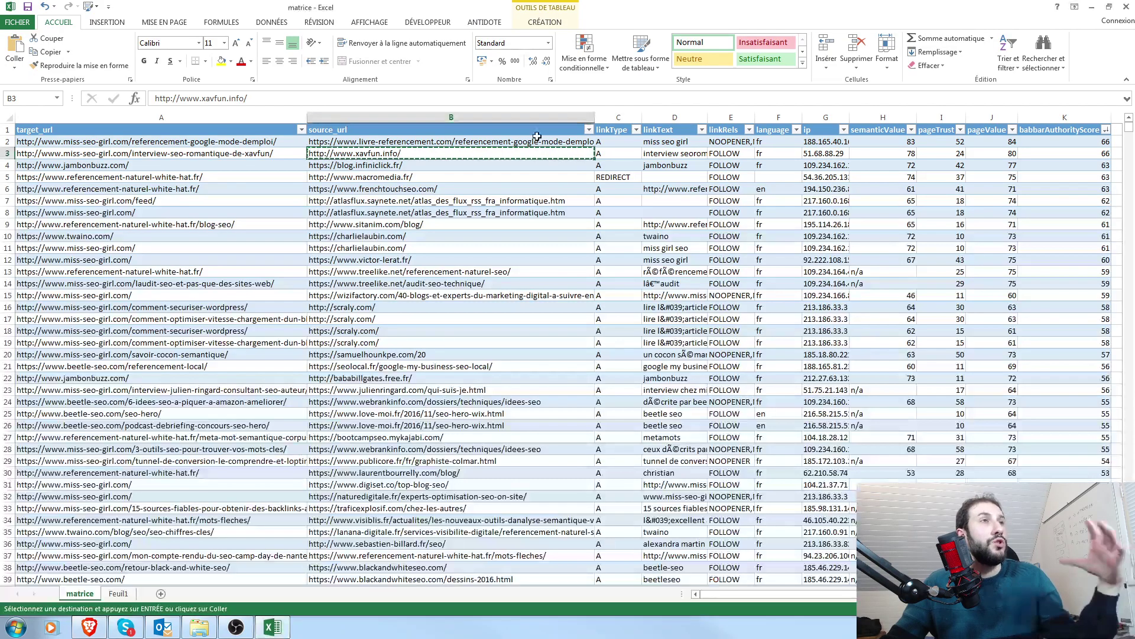
click(533, 166)
key(ctrl+c)
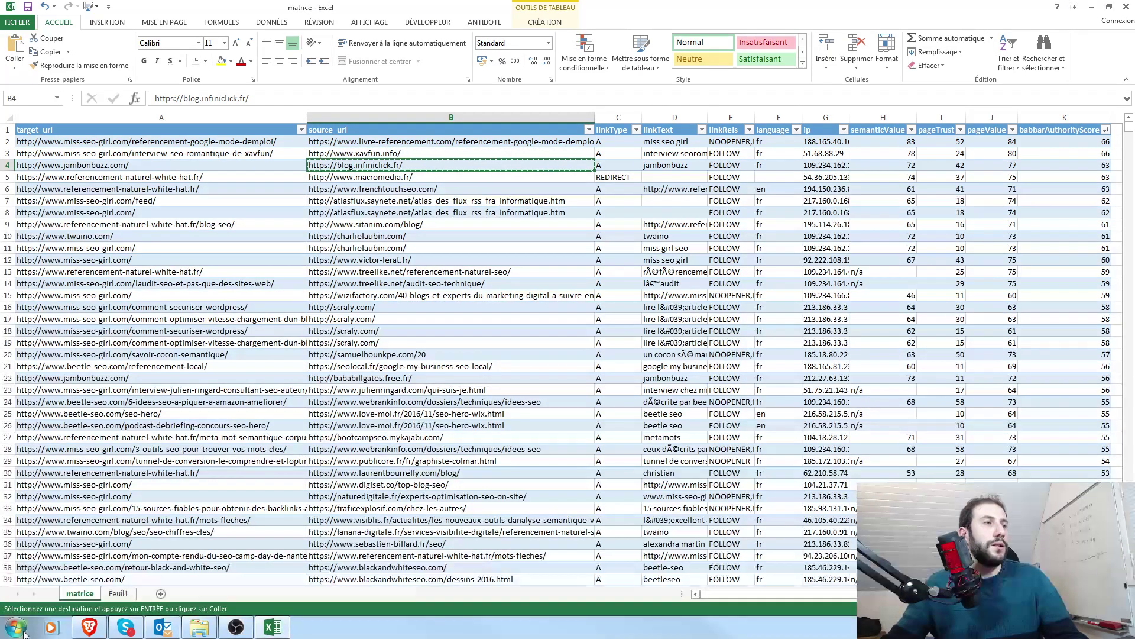
click(89, 627)
click(529, 30)
key(ctrl+v)
key(Return)
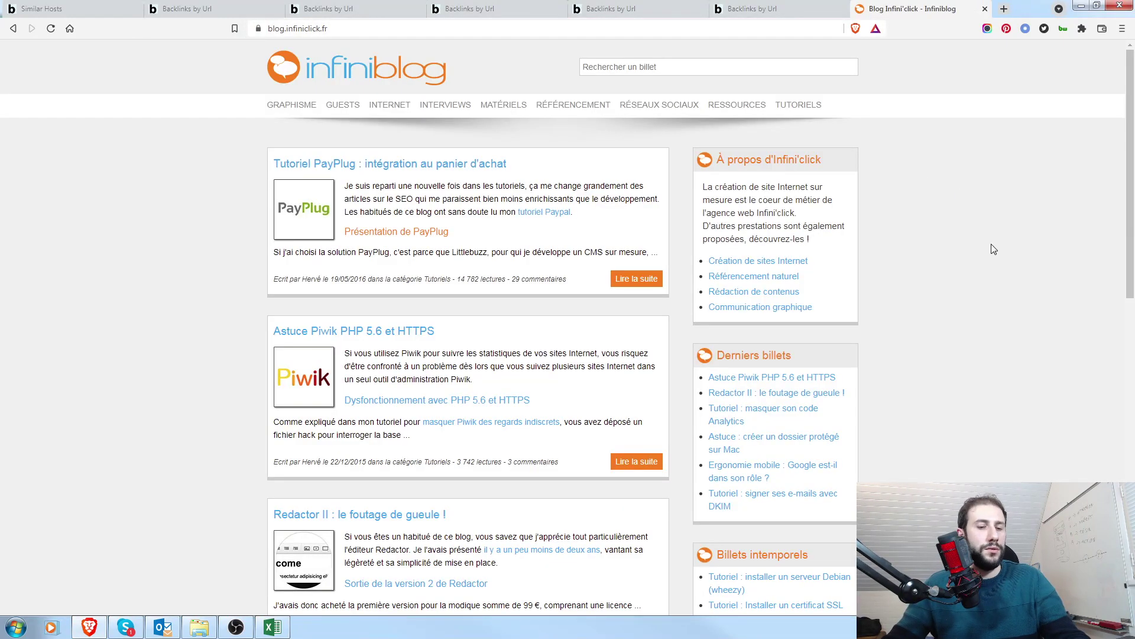
key(ctrl+f)
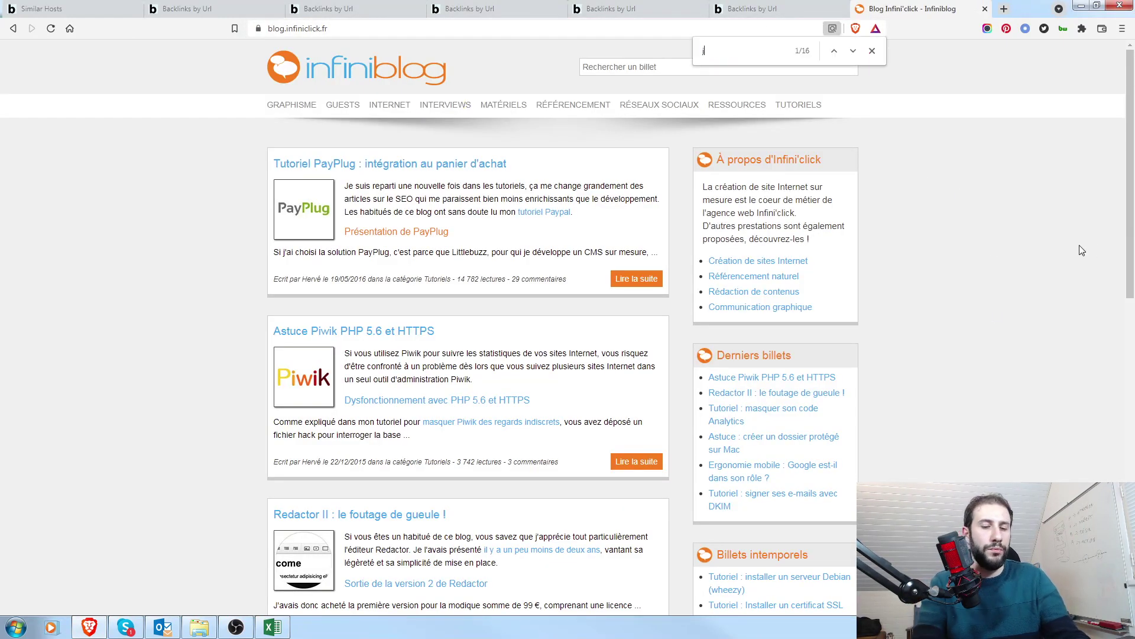
scroll(1081, 250, down, 15)
text(jambon)
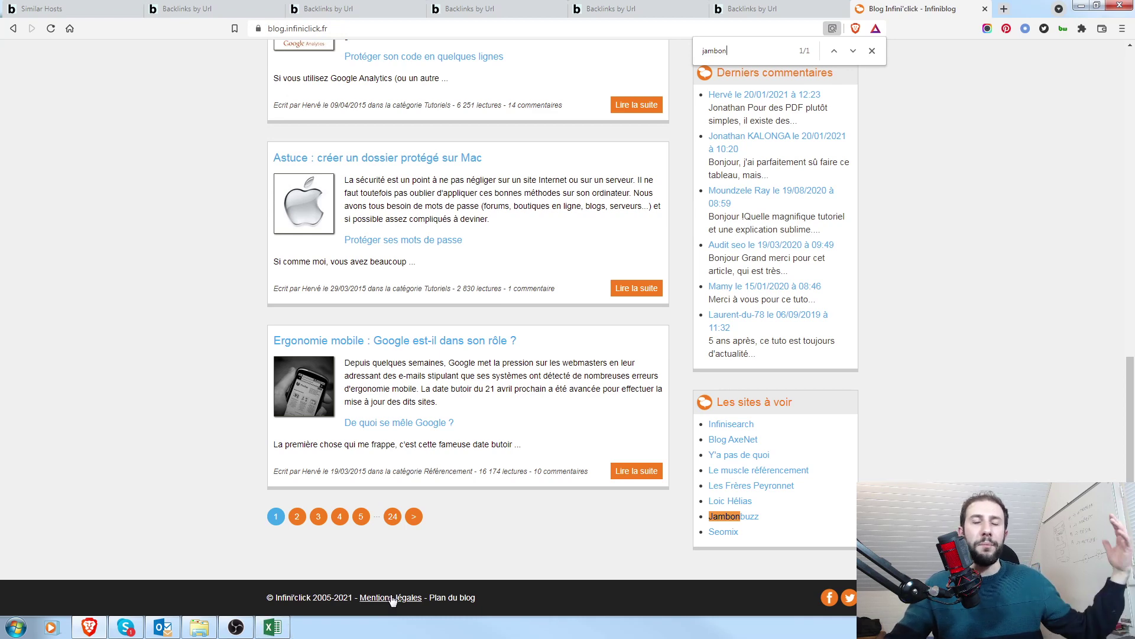
Return to the matrice sheet in Excel and examine the macromedia.fr backlink's linkType in row 5 and the atlasflux.saynete.net source in row 7
key(alt+Tab)
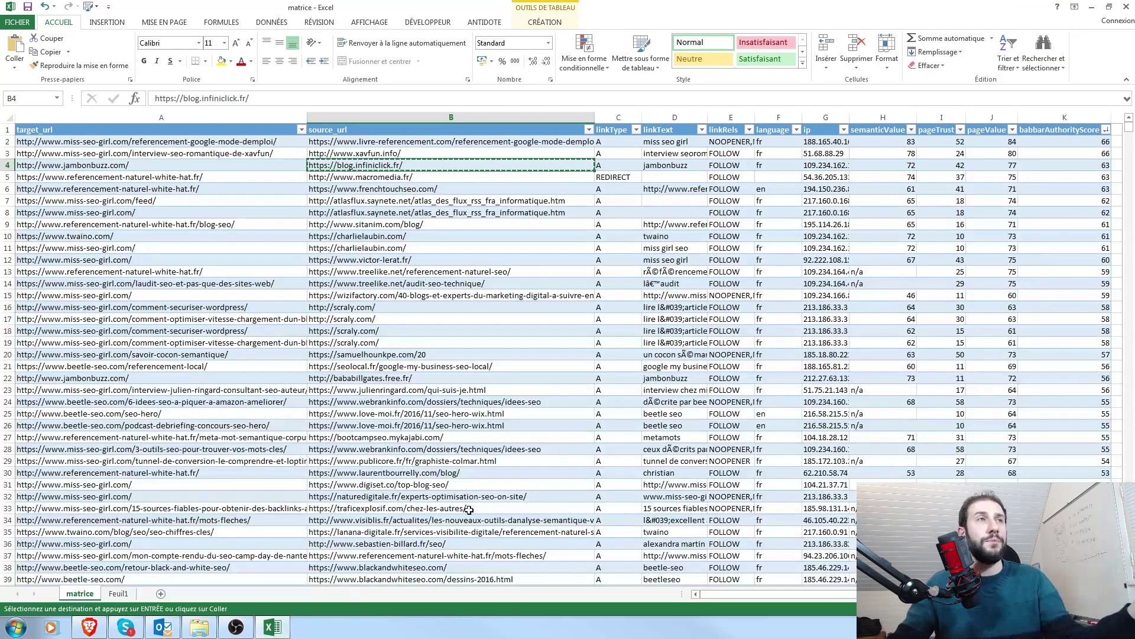
click(478, 180)
key(Escape)
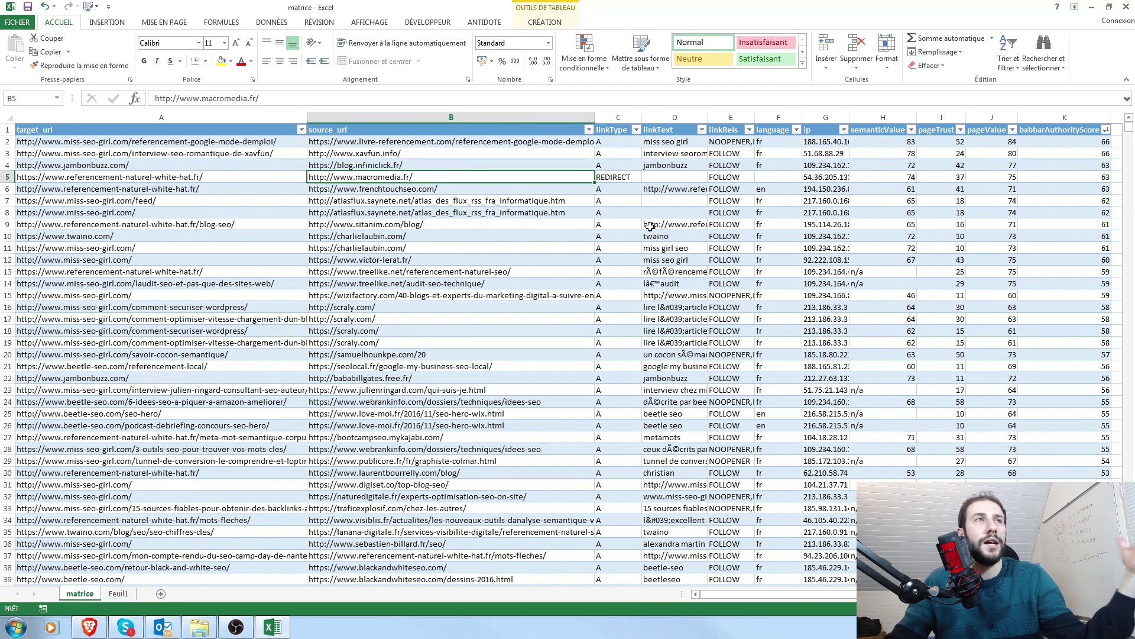
click(613, 177)
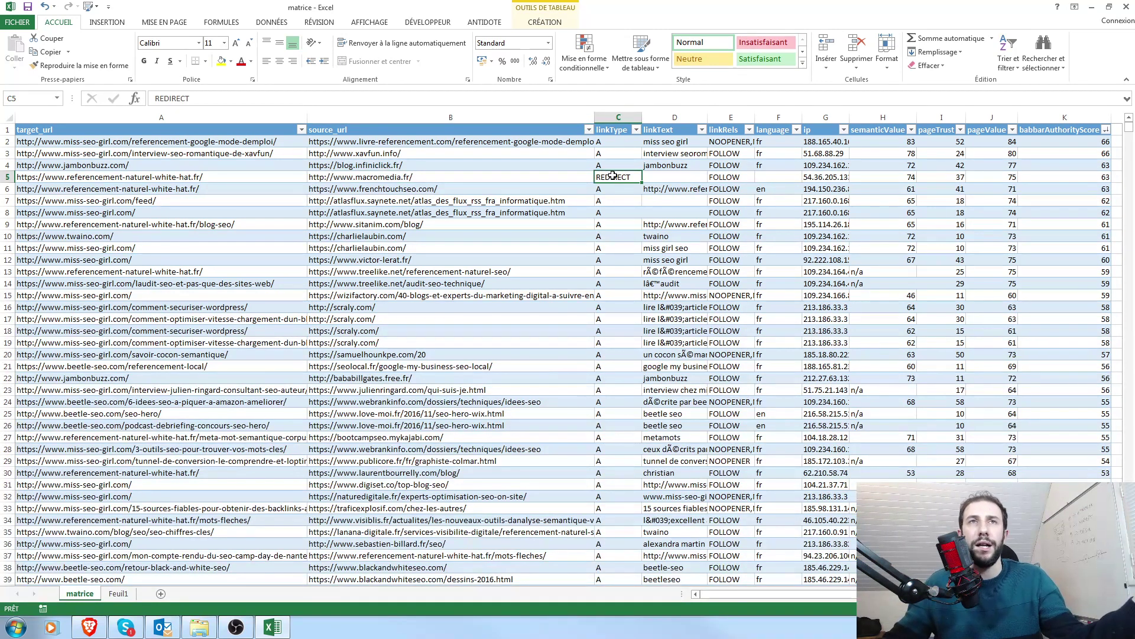
click(514, 200)
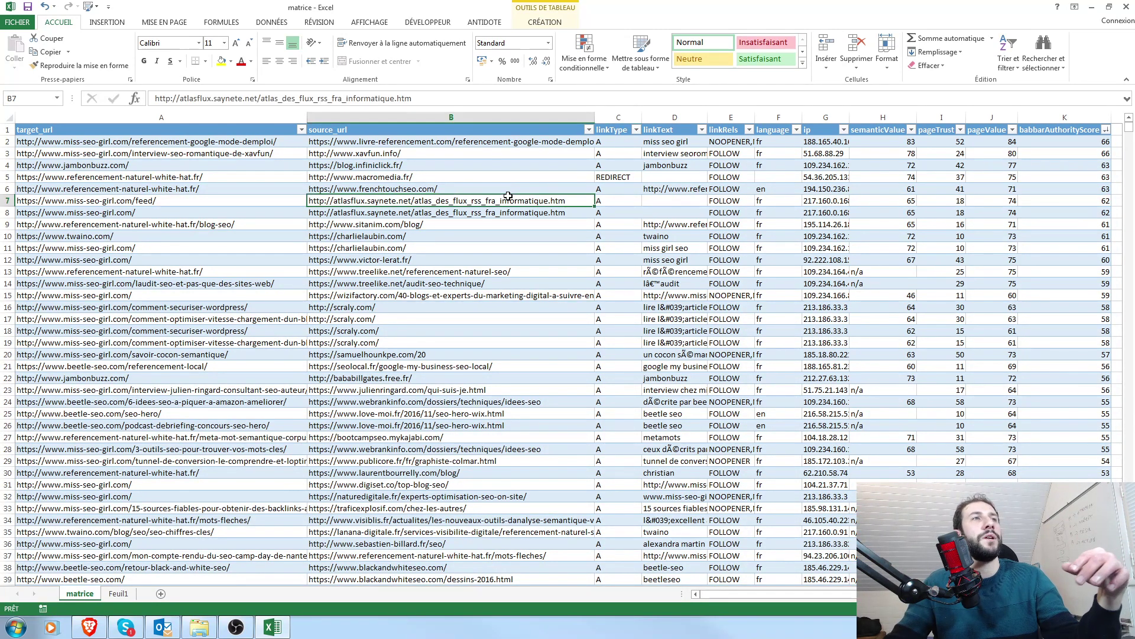
click(466, 189)
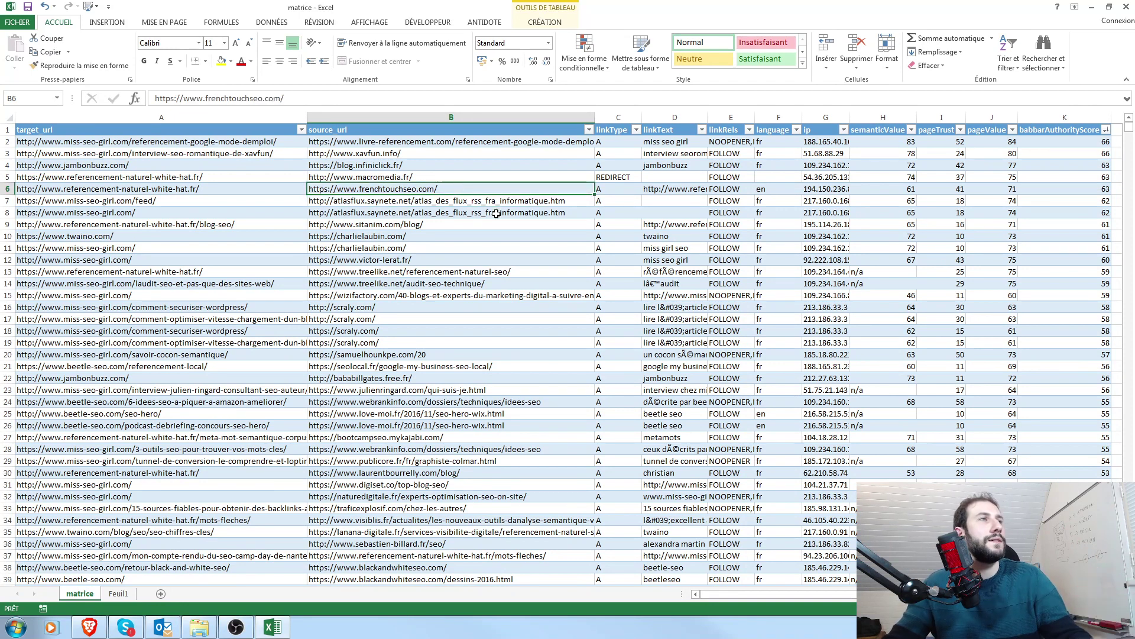
key(ctrl+c)
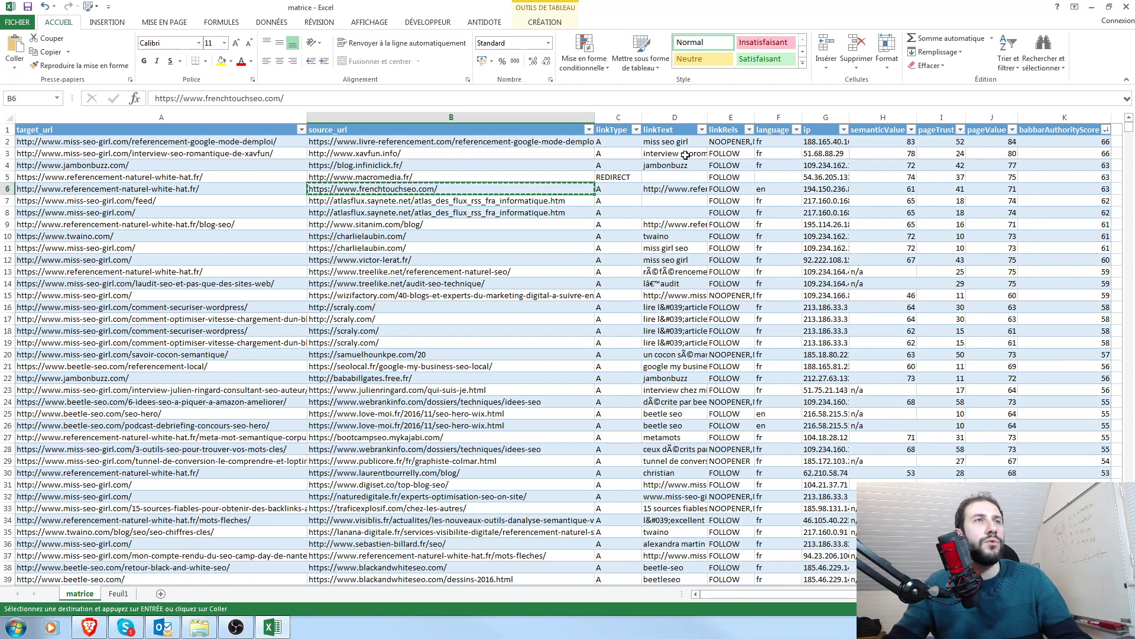
click(98, 629)
click(553, 28)
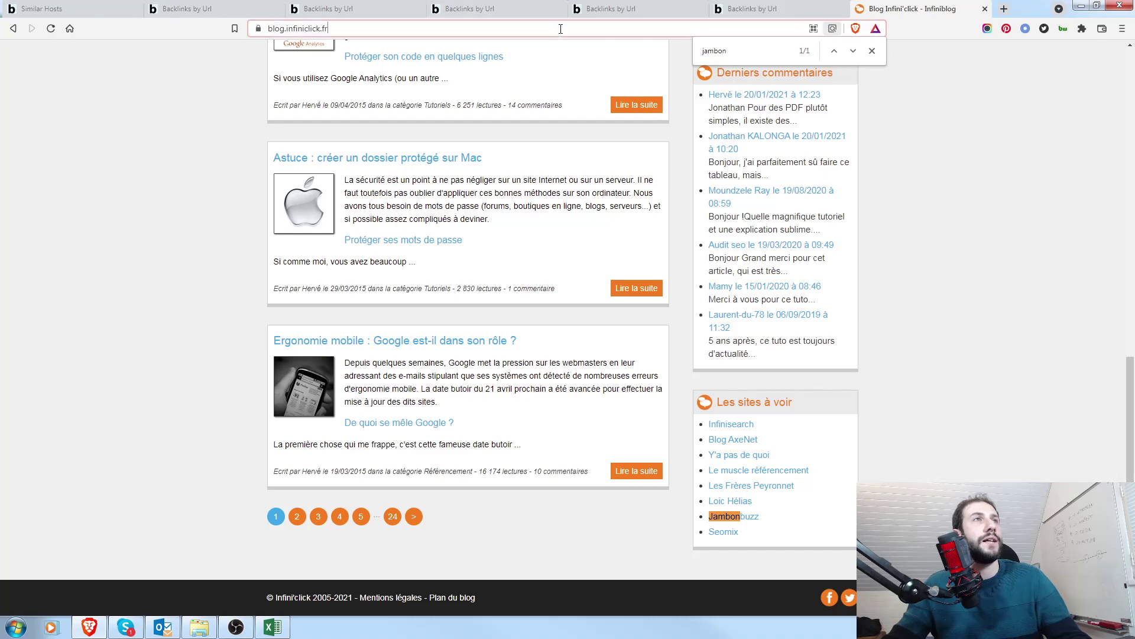
key(ctrl+v)
key(Return)
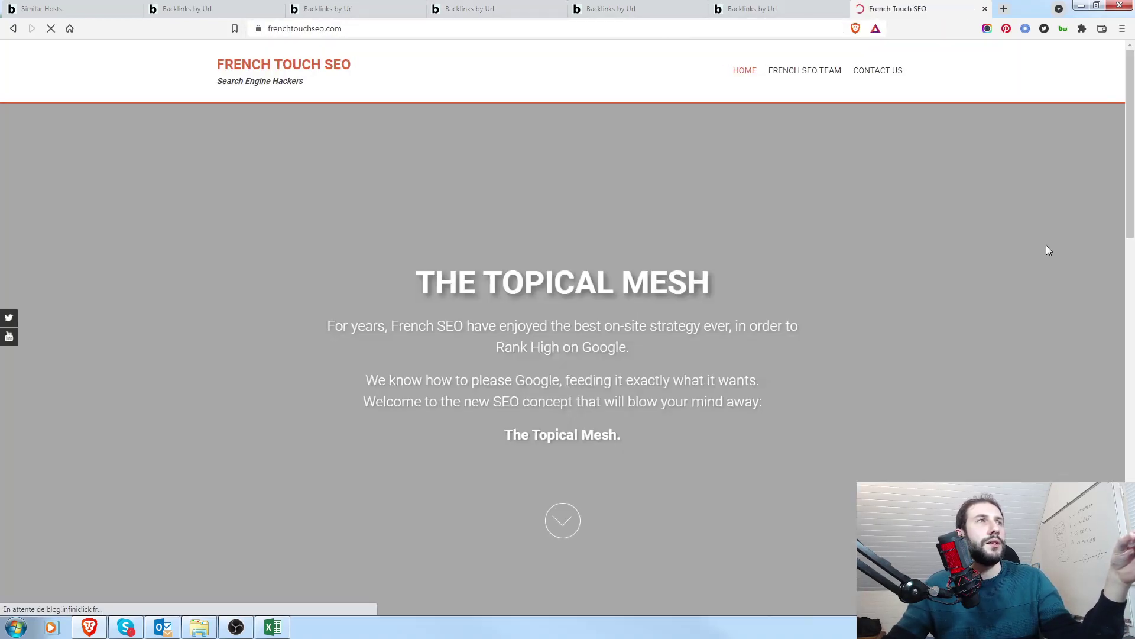
Examine the French SEO team profiles and the contact section on the frenchtouchseo.com page
scroll(1044, 252, down, 10)
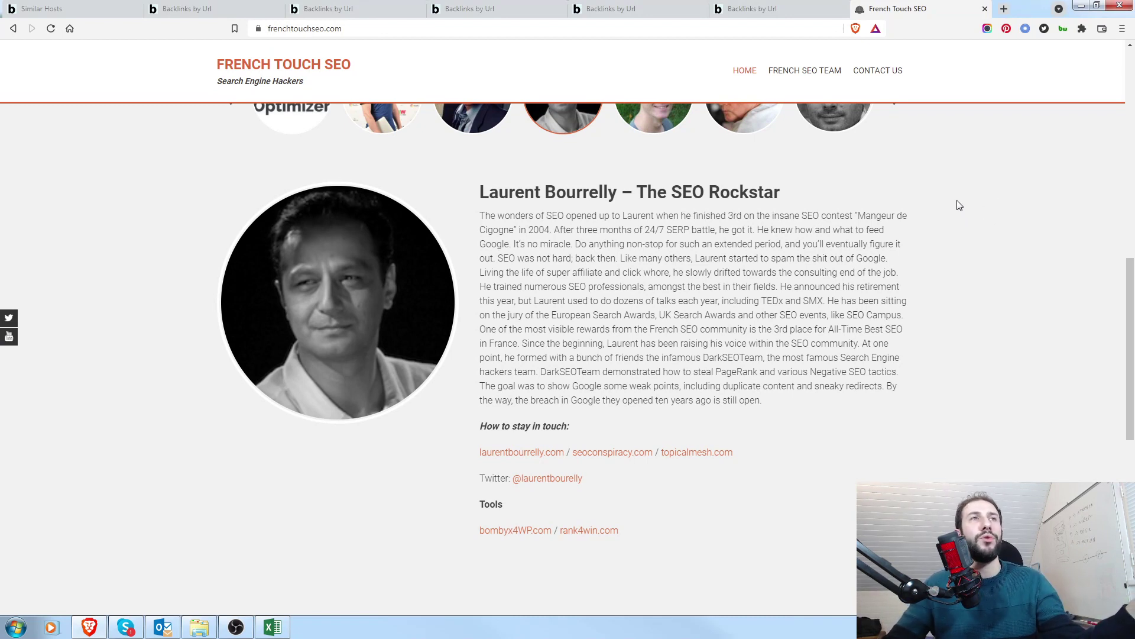
scroll(959, 205, down, 1)
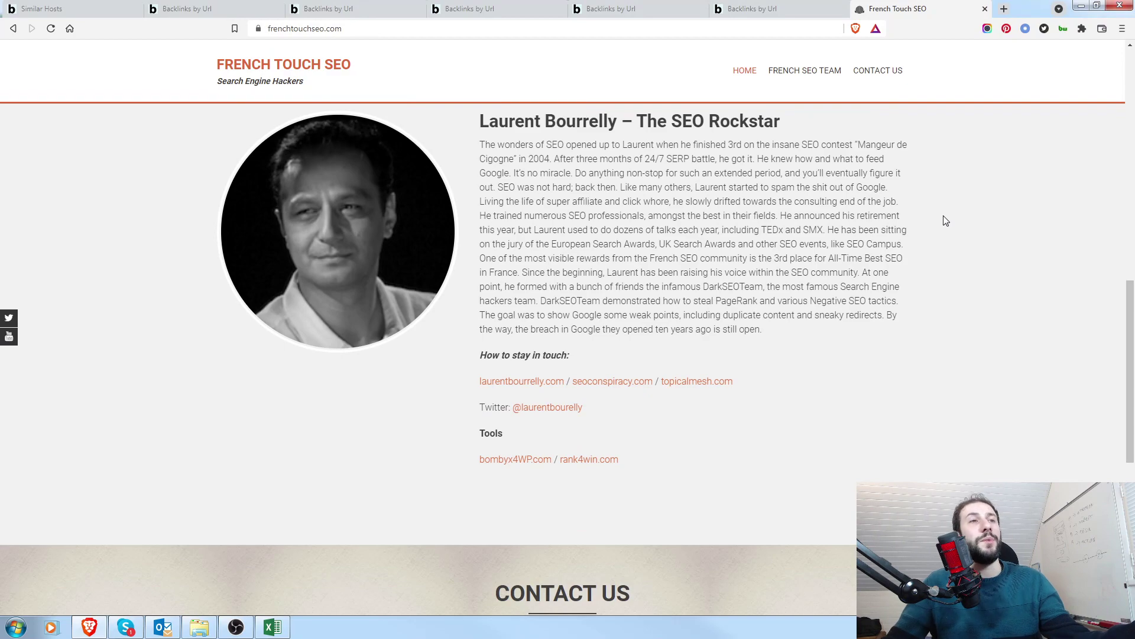
scroll(948, 223, down, 7)
scroll(1025, 279, up, 1)
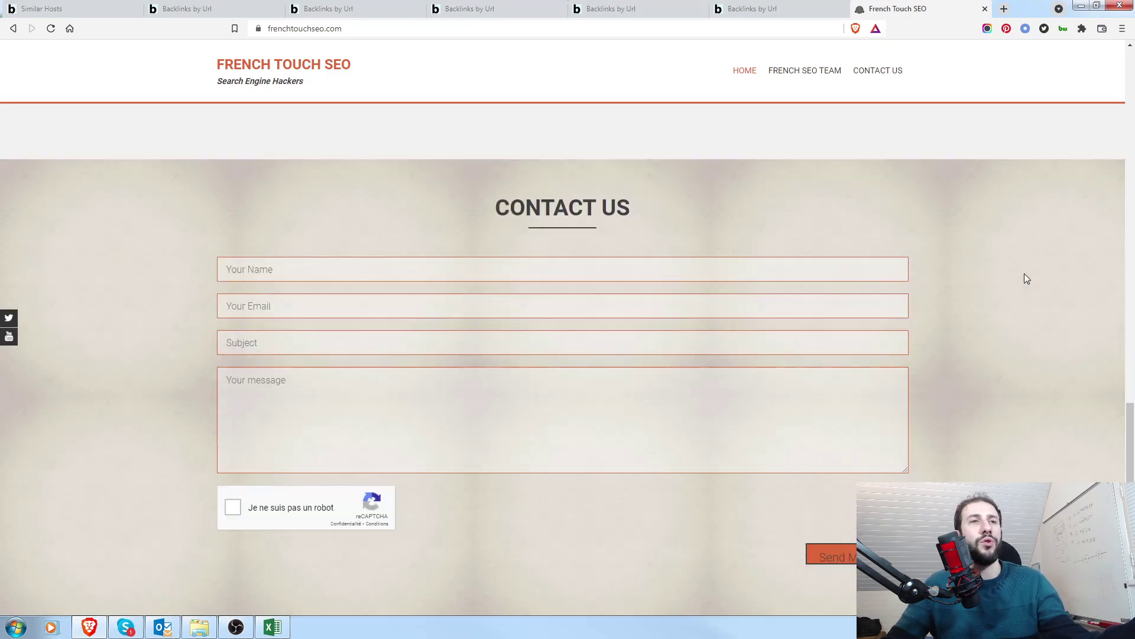
scroll(1027, 279, up, 10)
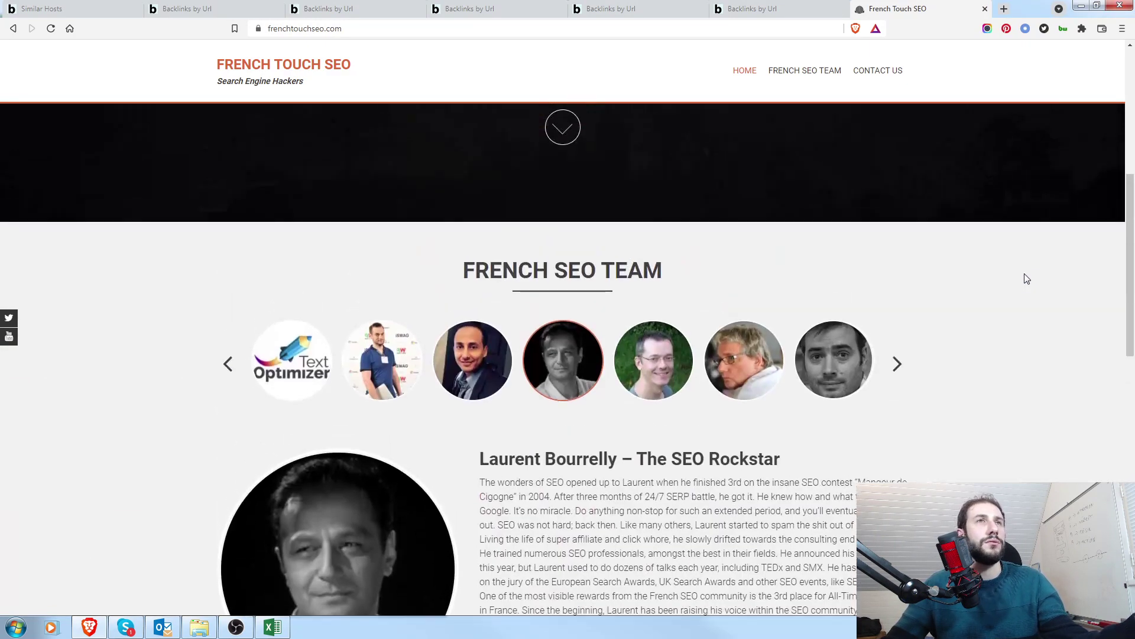
Return to the matrice sheet in Excel and check the language of the frenchtouchseo.com backlink in row 6
scroll(1026, 278, up, 6)
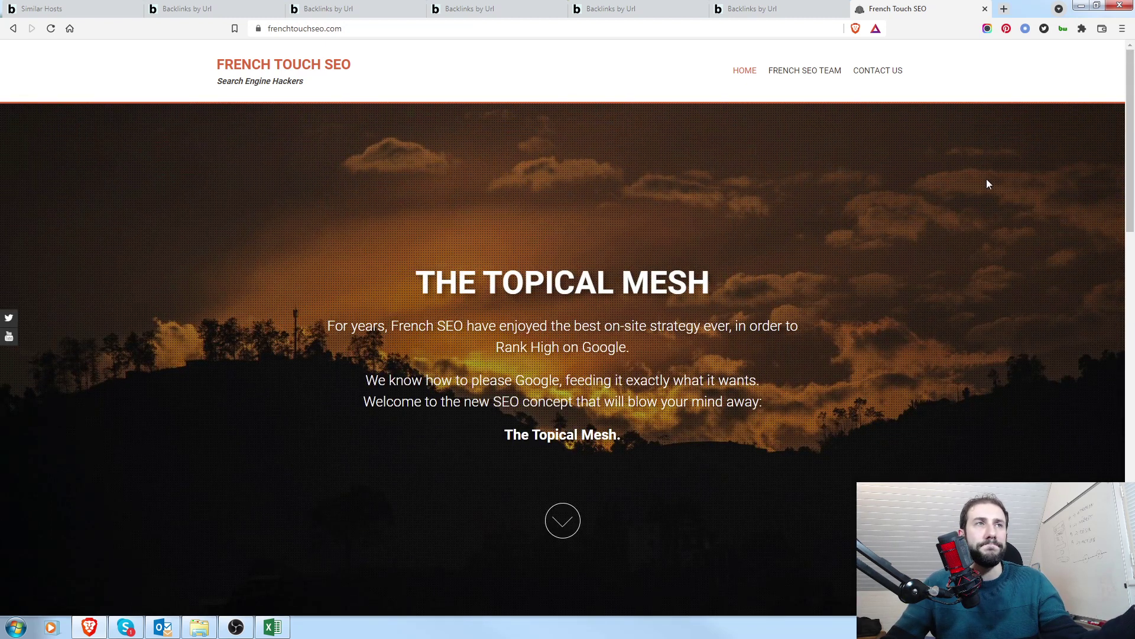
click(283, 632)
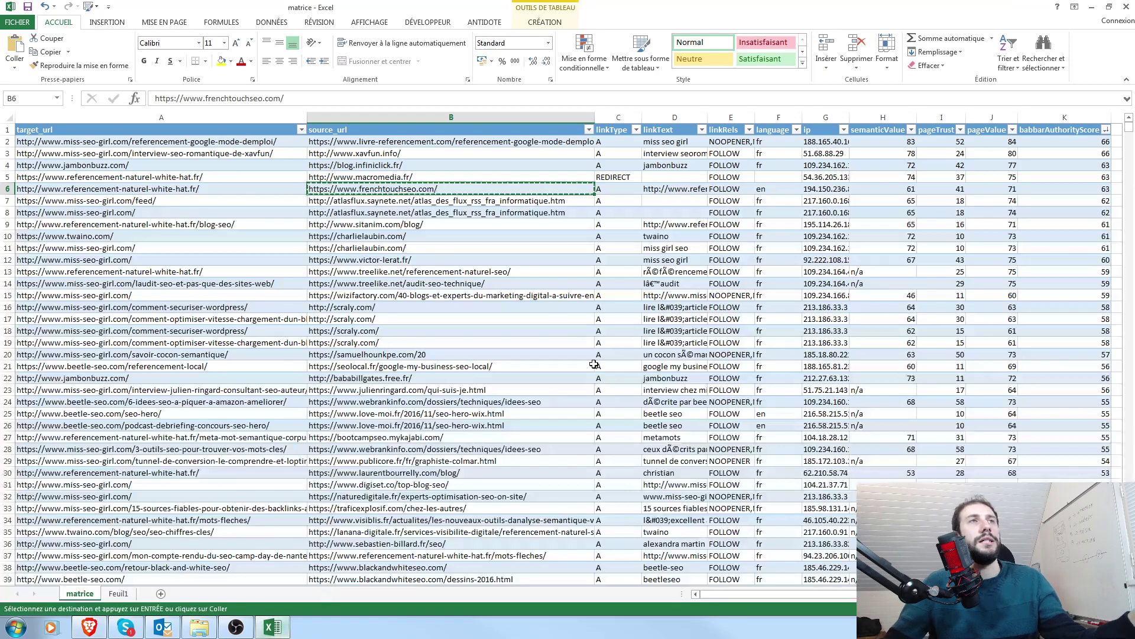
click(775, 190)
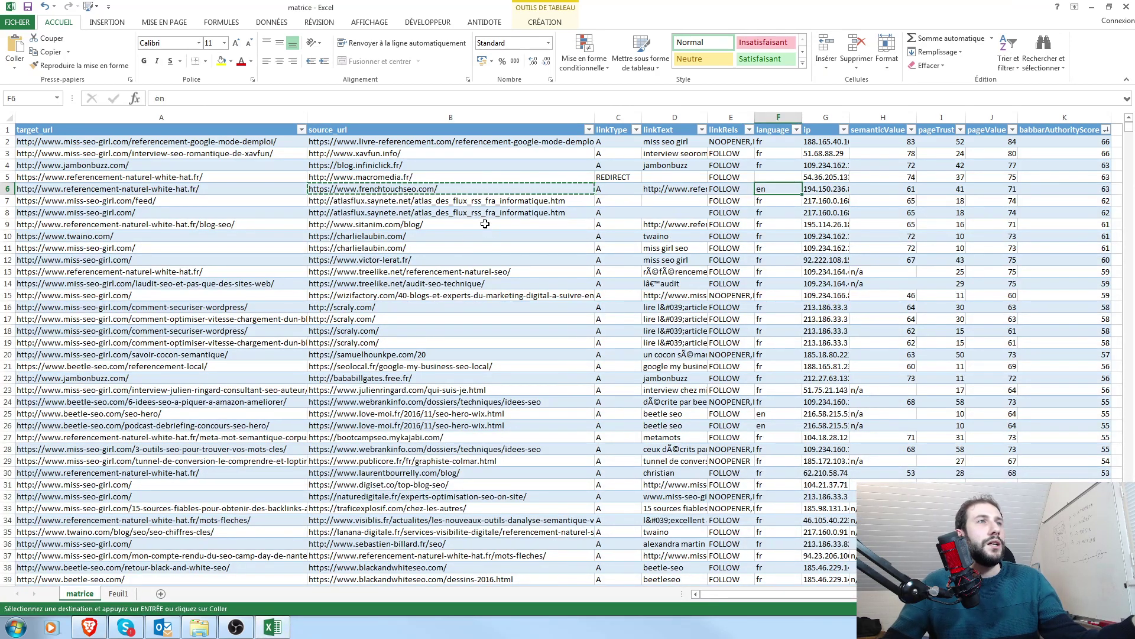
click(514, 201)
key(ctrl+c)
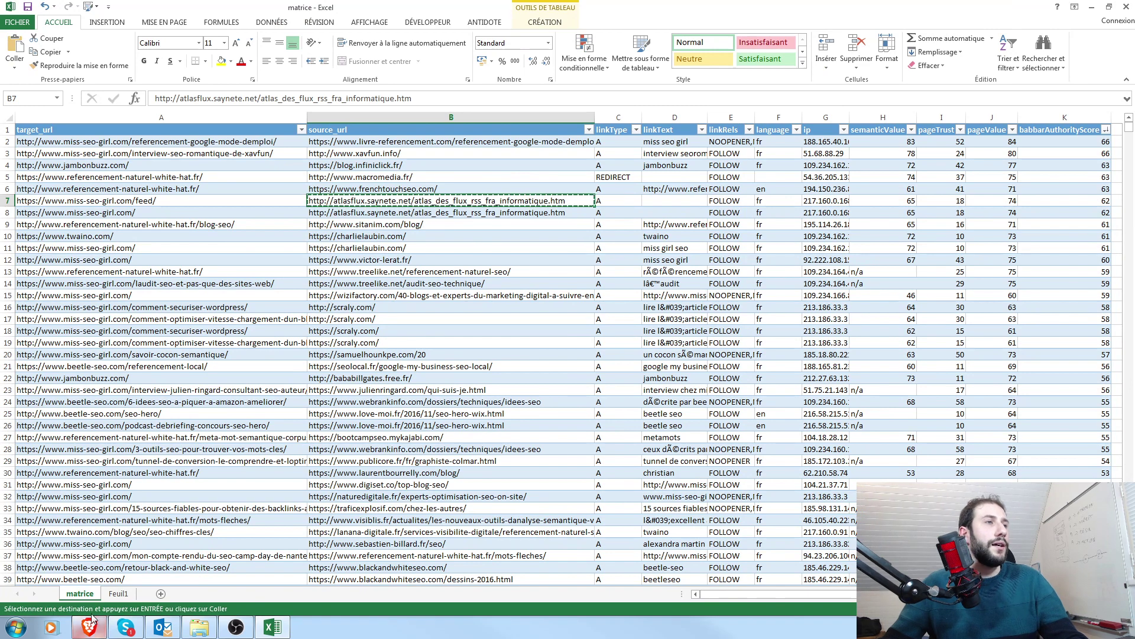
click(92, 627)
click(382, 29)
key(ctrl+v)
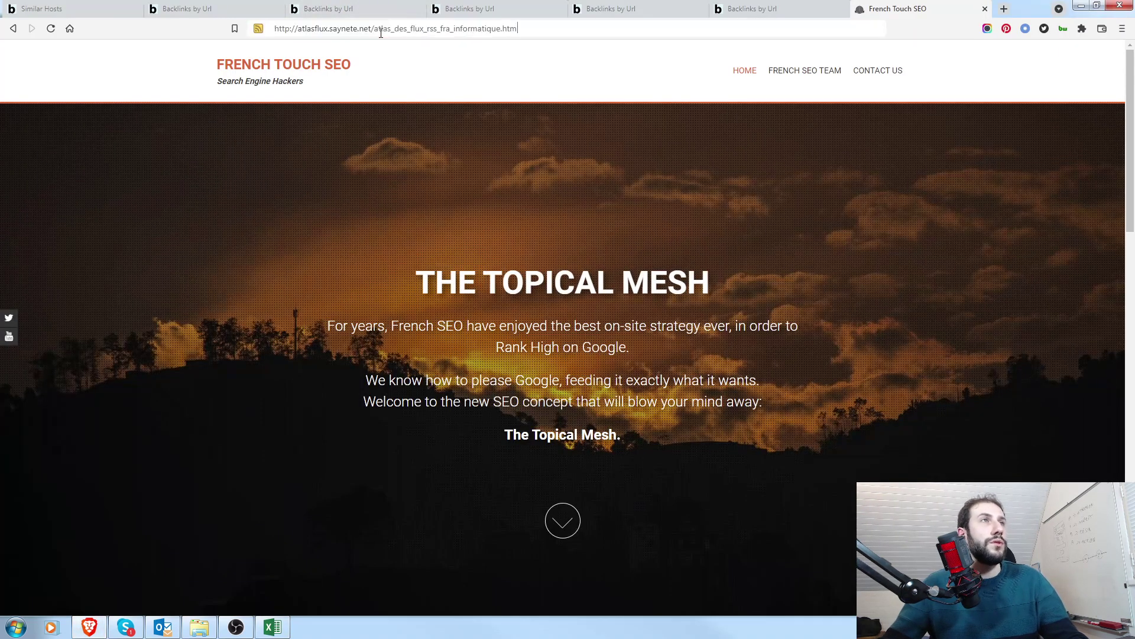
key(Return)
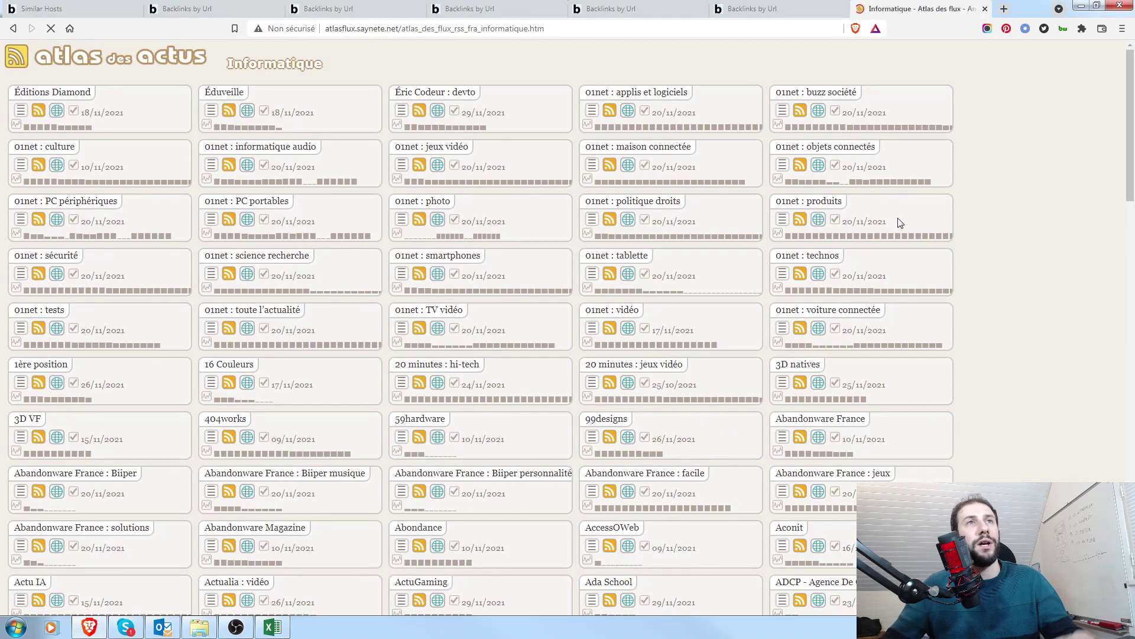
scroll(1009, 251, down, 15)
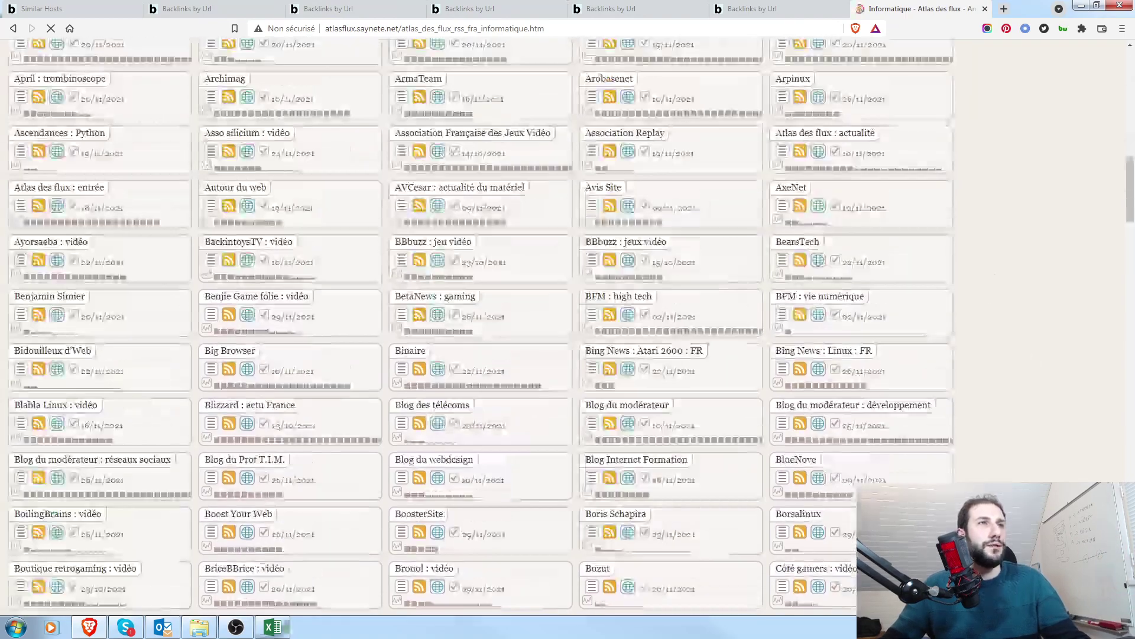
Return to the matrice sheet in Excel and select the row 12 source URL
click(273, 627)
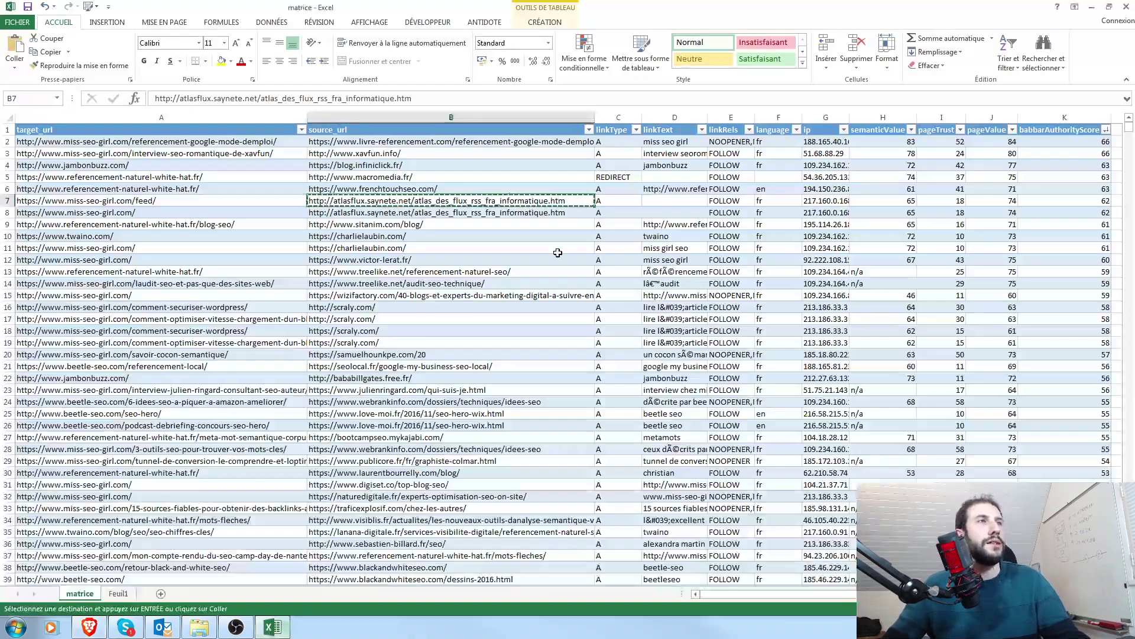
click(473, 259)
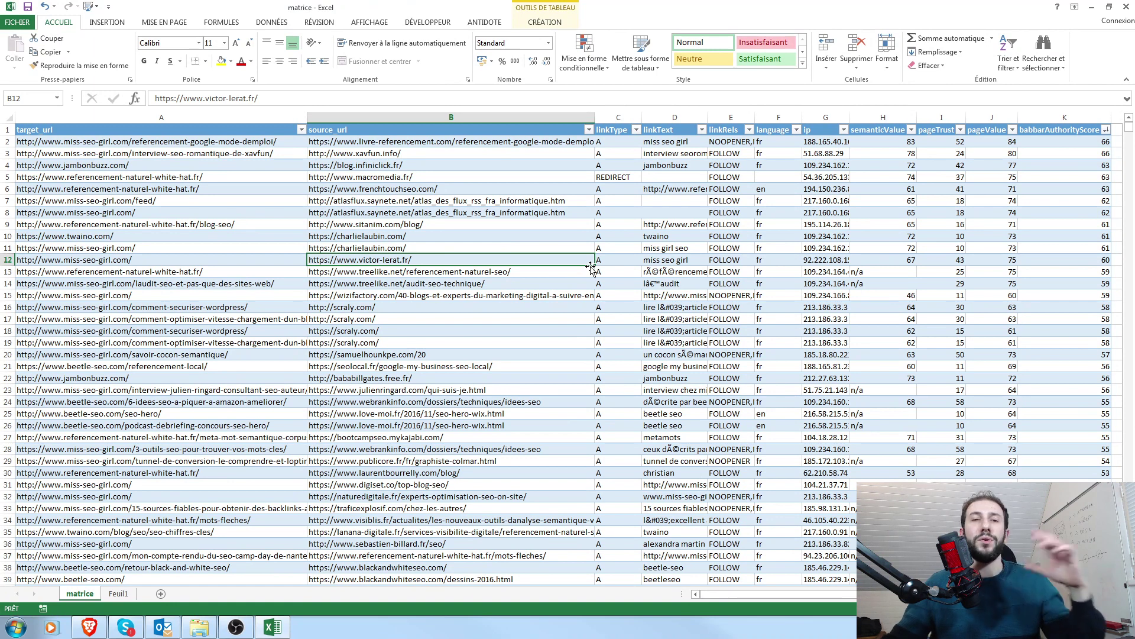
key(alt+Tab)
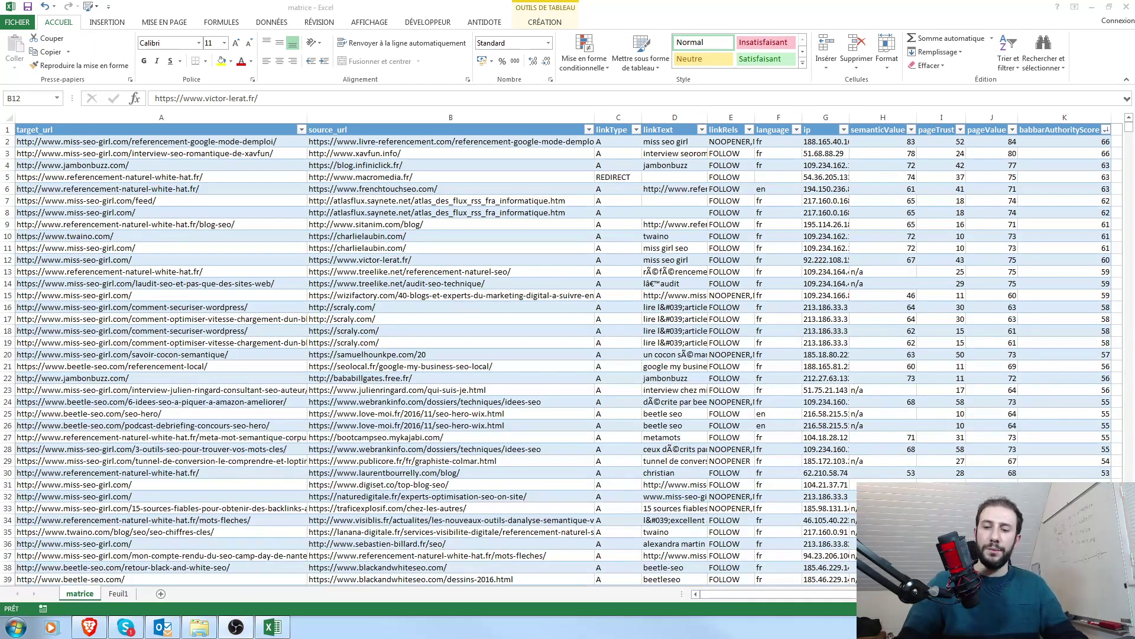